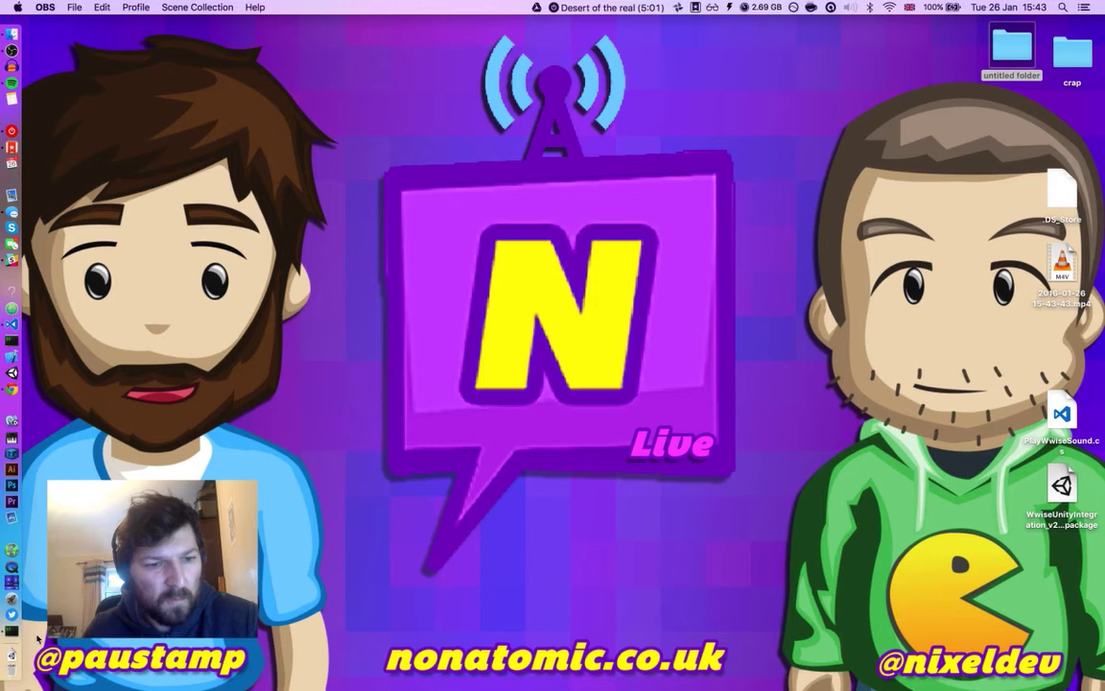
Step: Launch Wwise through Spotlight search
click(1069, 6)
text(wwise)
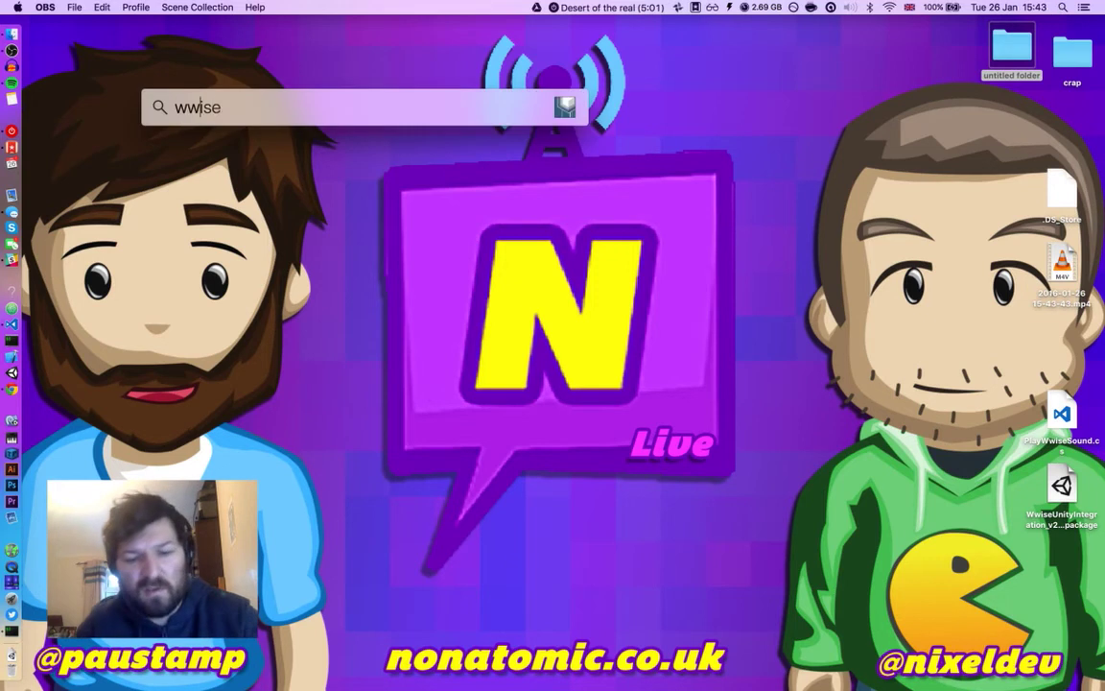
key(Return)
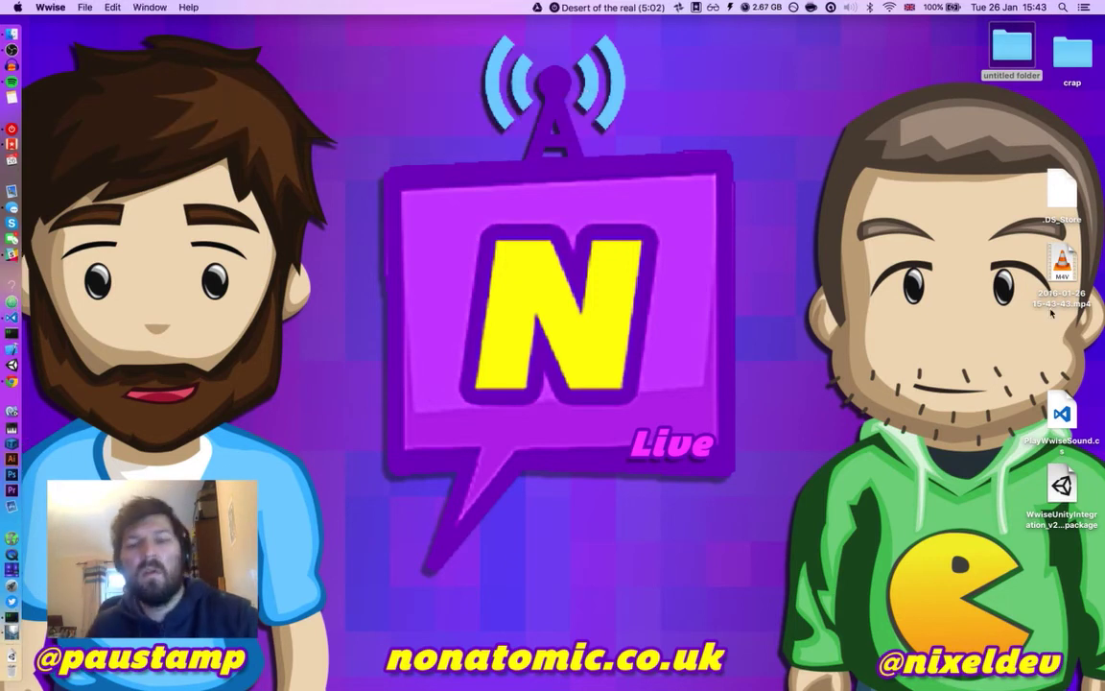
Step: Create a new desktop folder named Demo
right_click(641, 240)
click(678, 242)
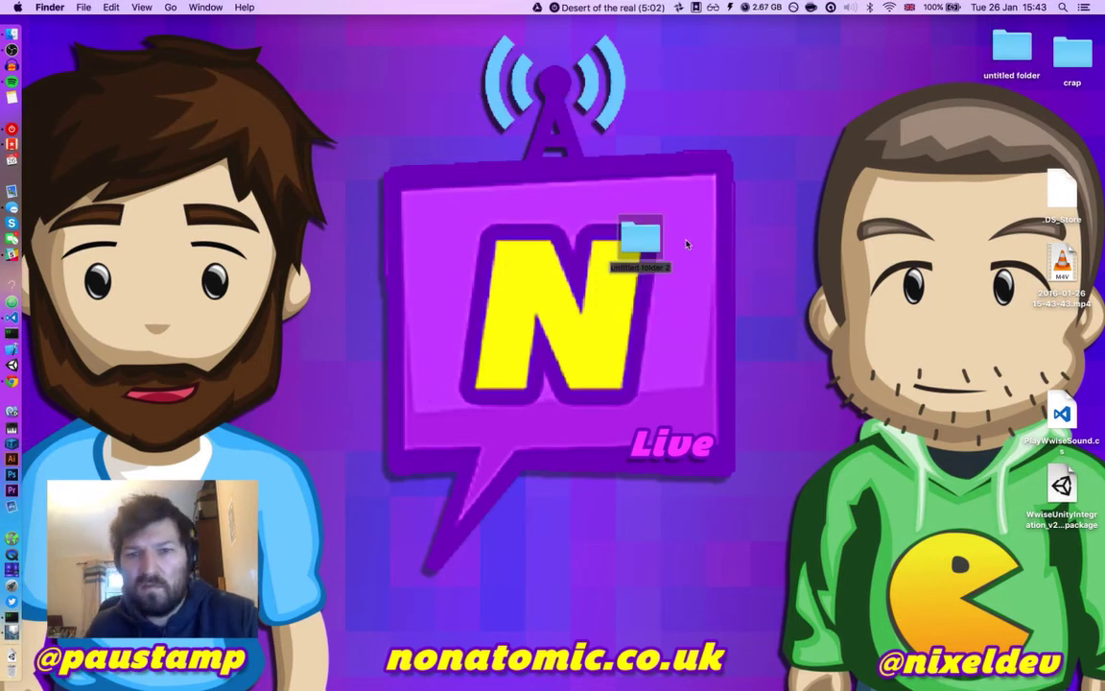
text(Demo)
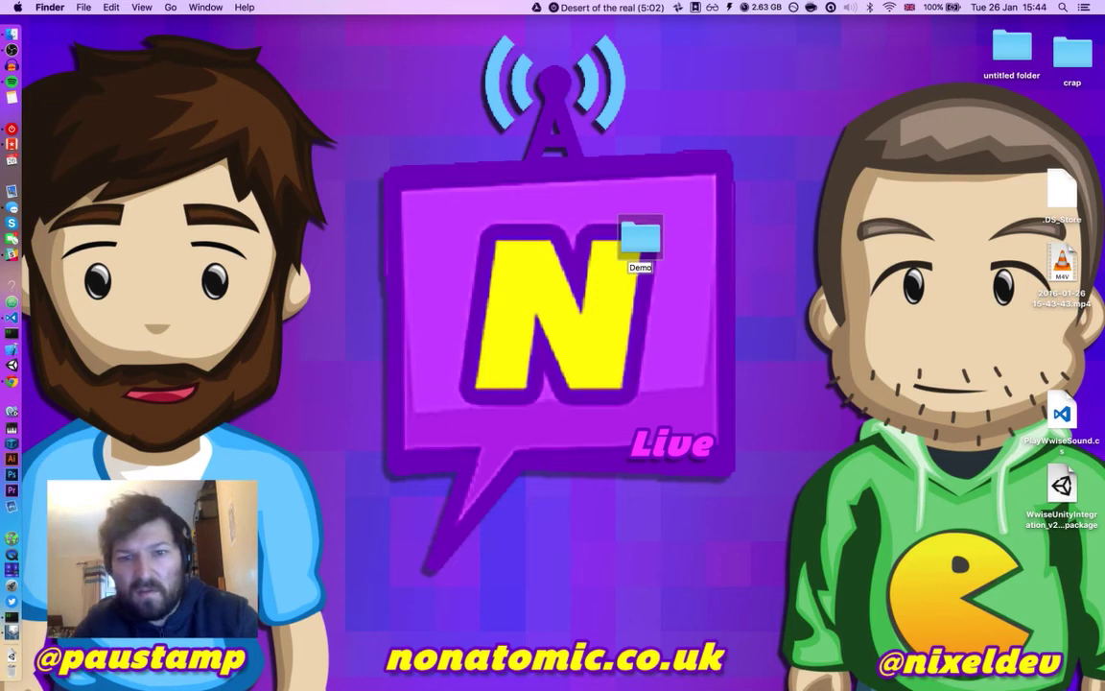
key(Return)
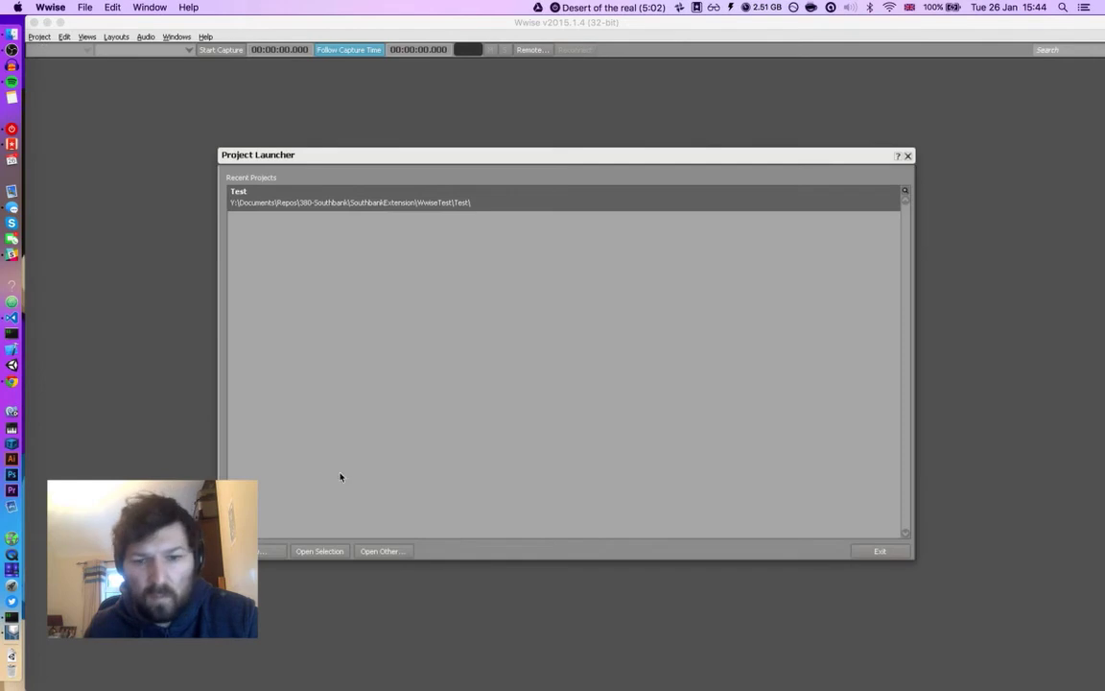
Step: Start a new Wwise project named Demo located in the Desktop's Demo folder
click(267, 551)
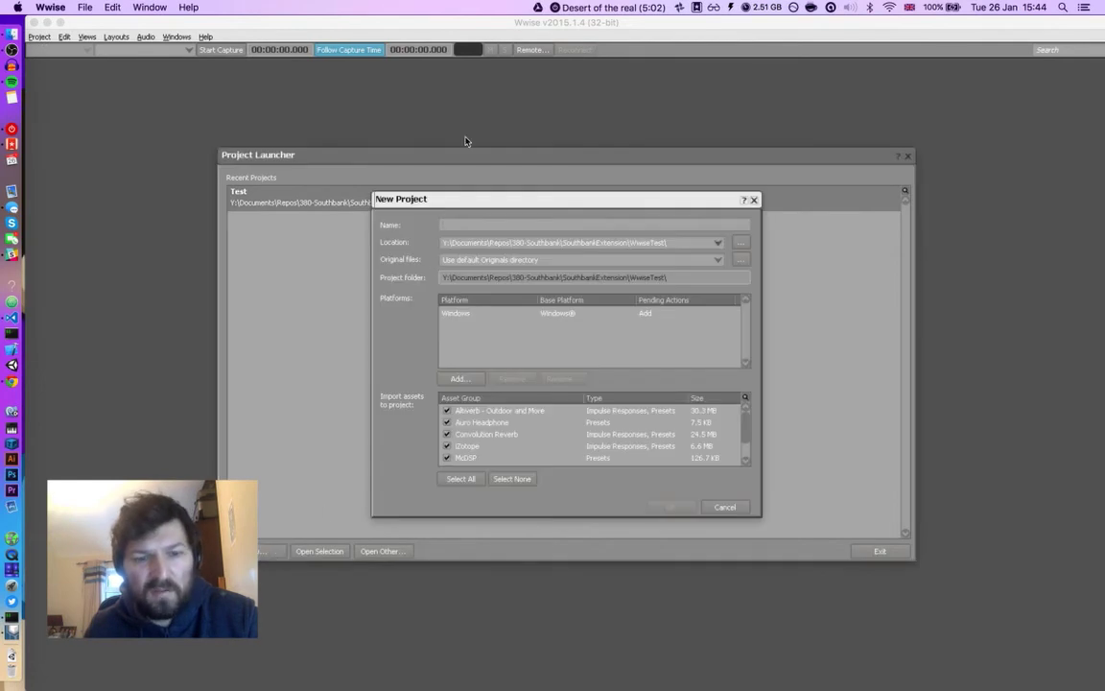
text(Demo)
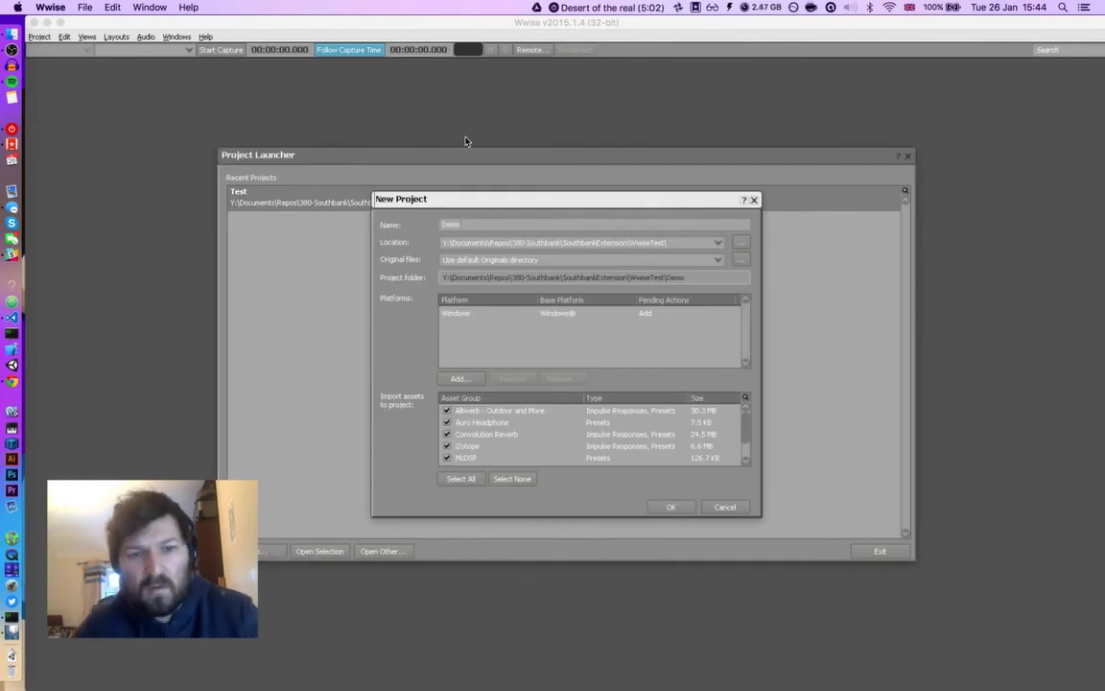
click(739, 246)
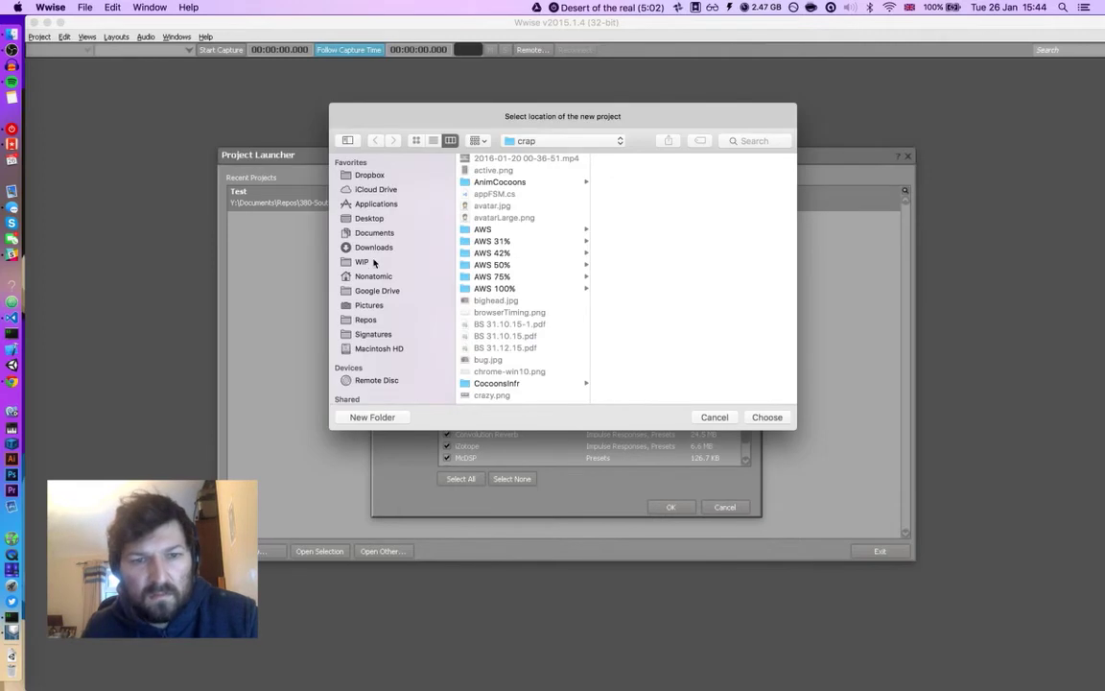
click(363, 217)
click(484, 182)
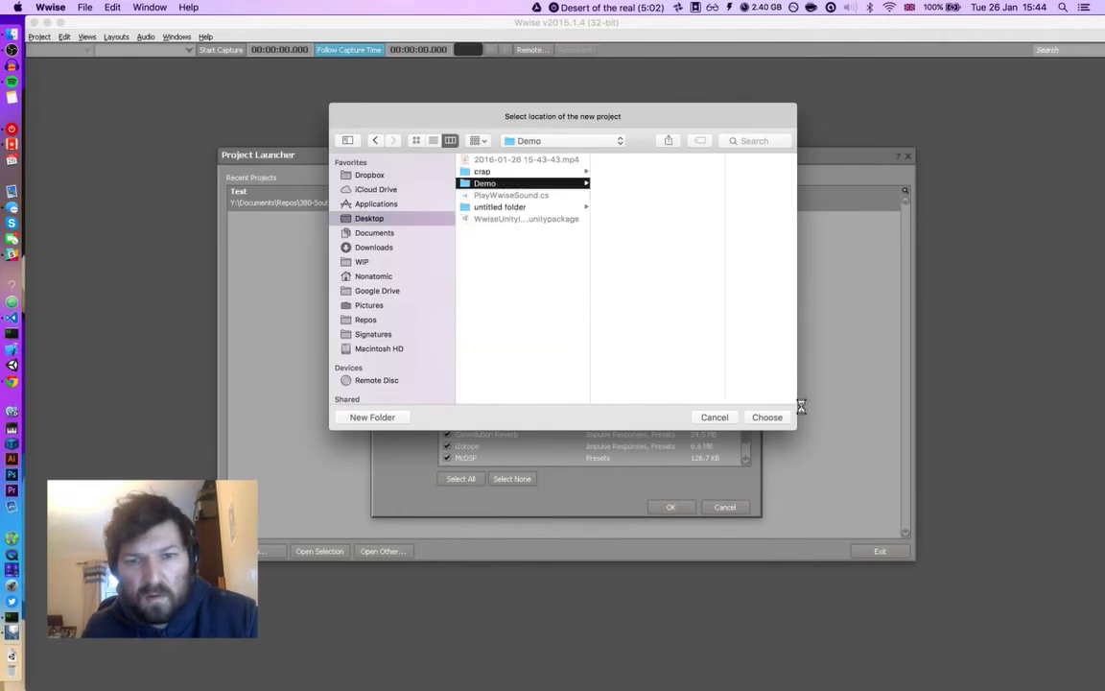
click(768, 417)
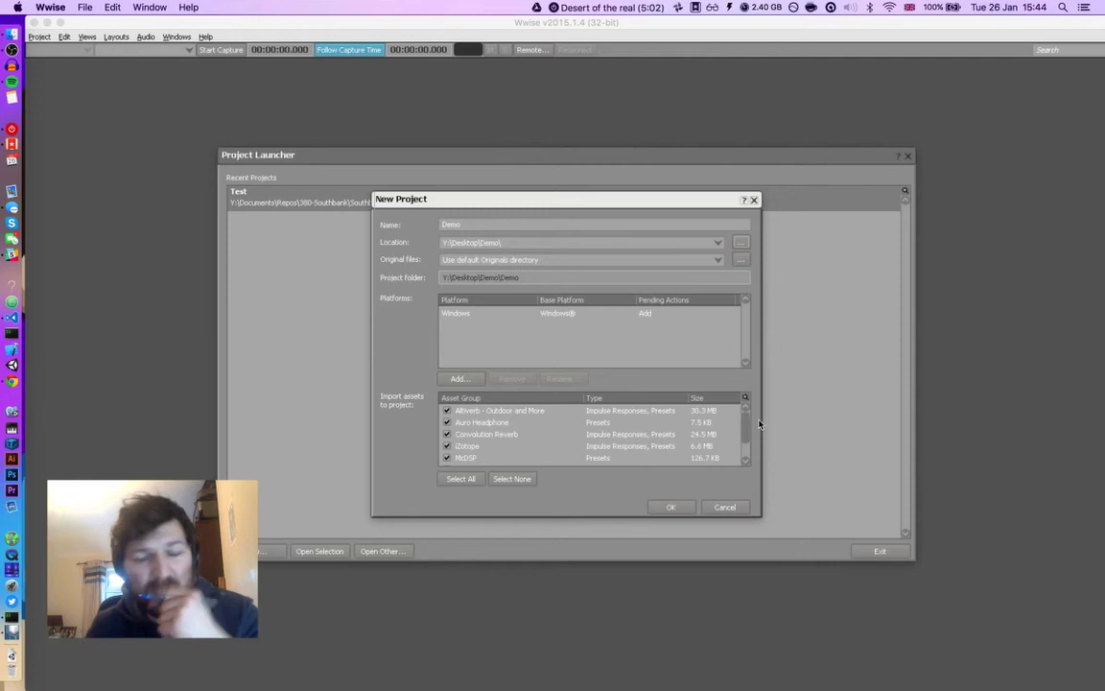
Step: Add Android and Mac target platforms and create the project
click(459, 379)
drag(523, 294, 495, 356)
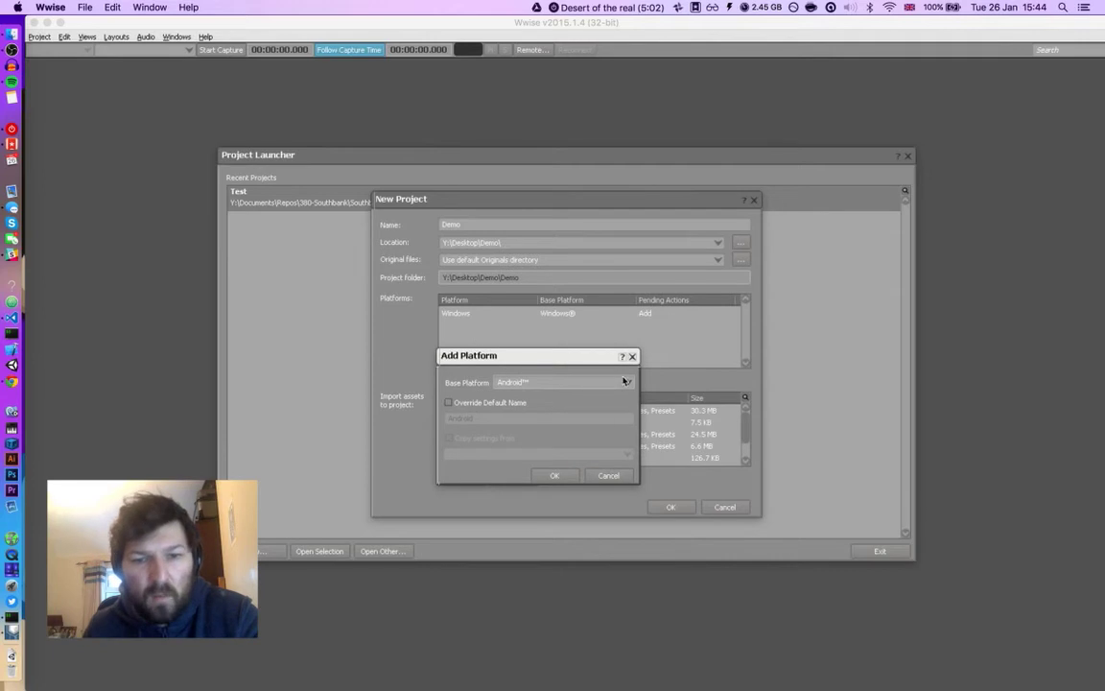
click(554, 475)
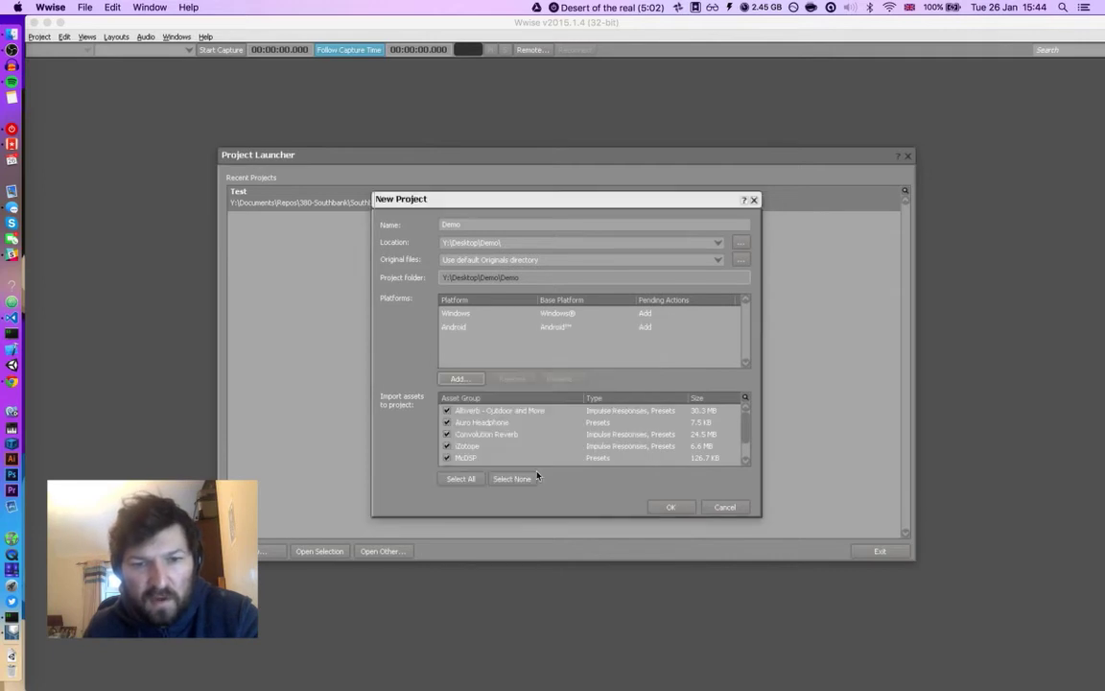
click(459, 379)
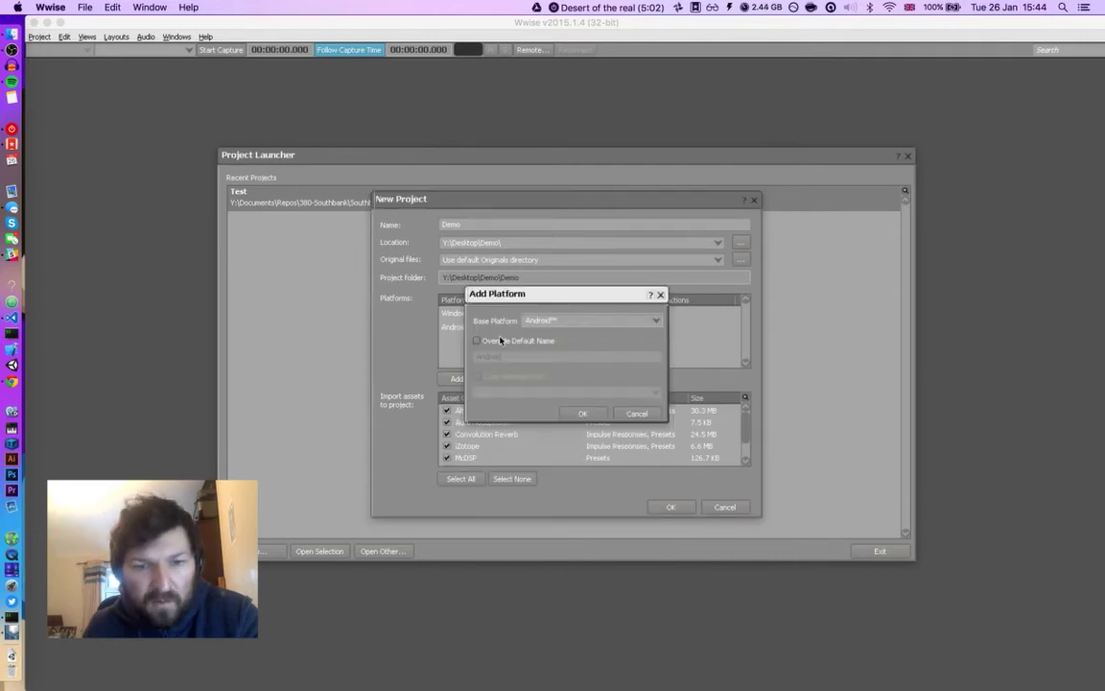
click(657, 323)
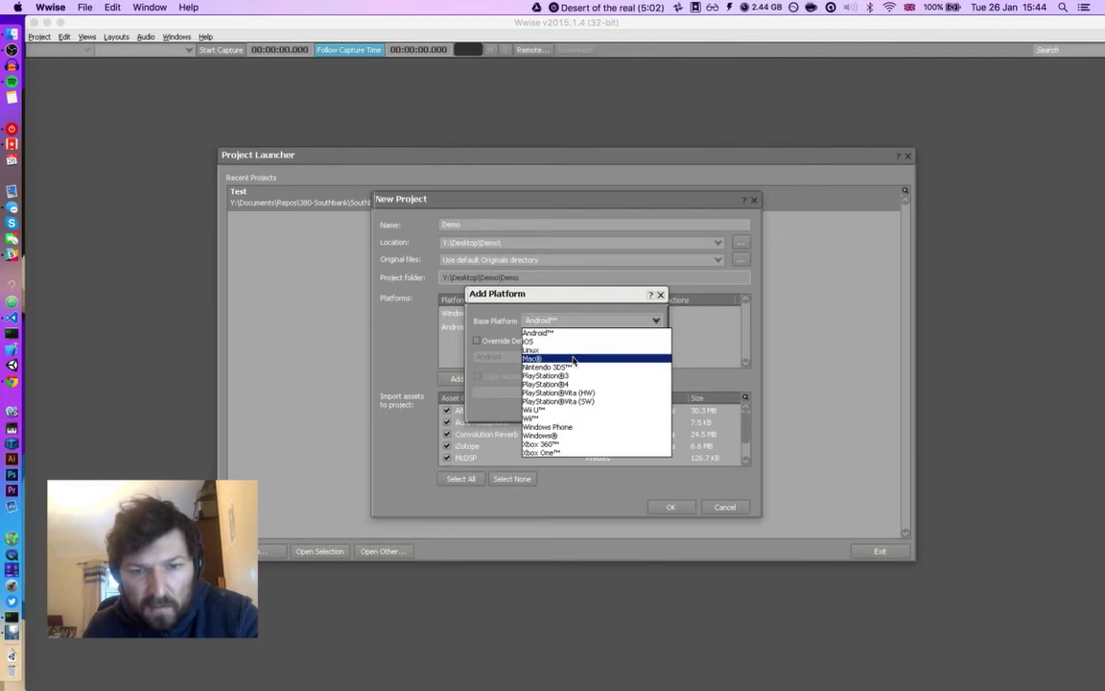
click(617, 354)
click(584, 413)
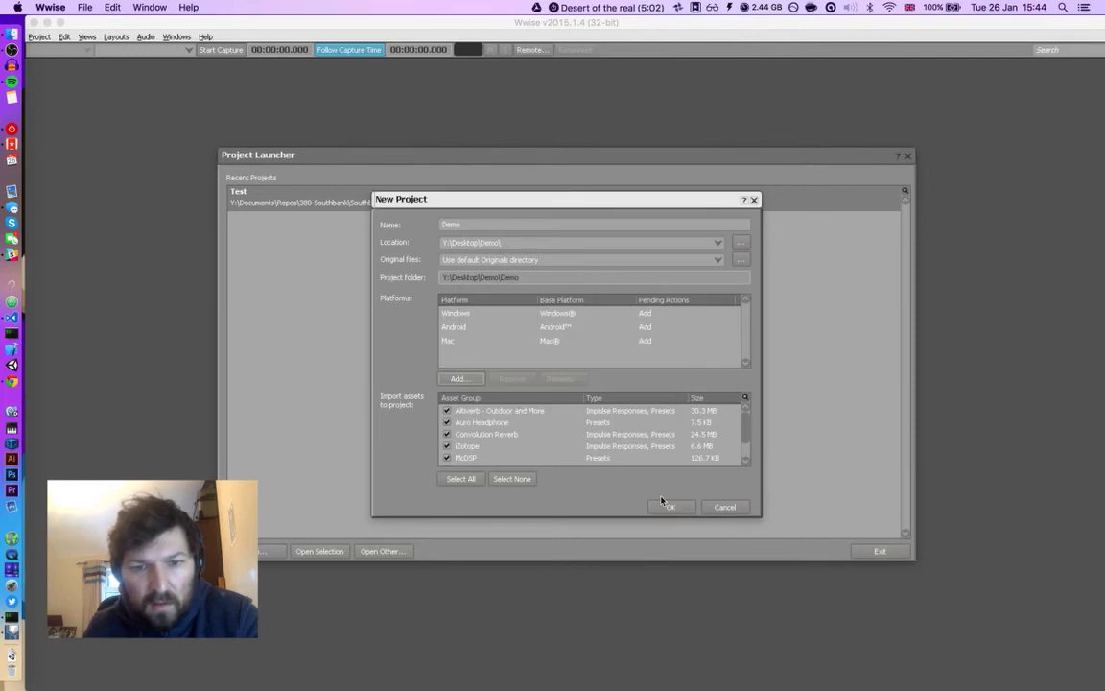
click(674, 507)
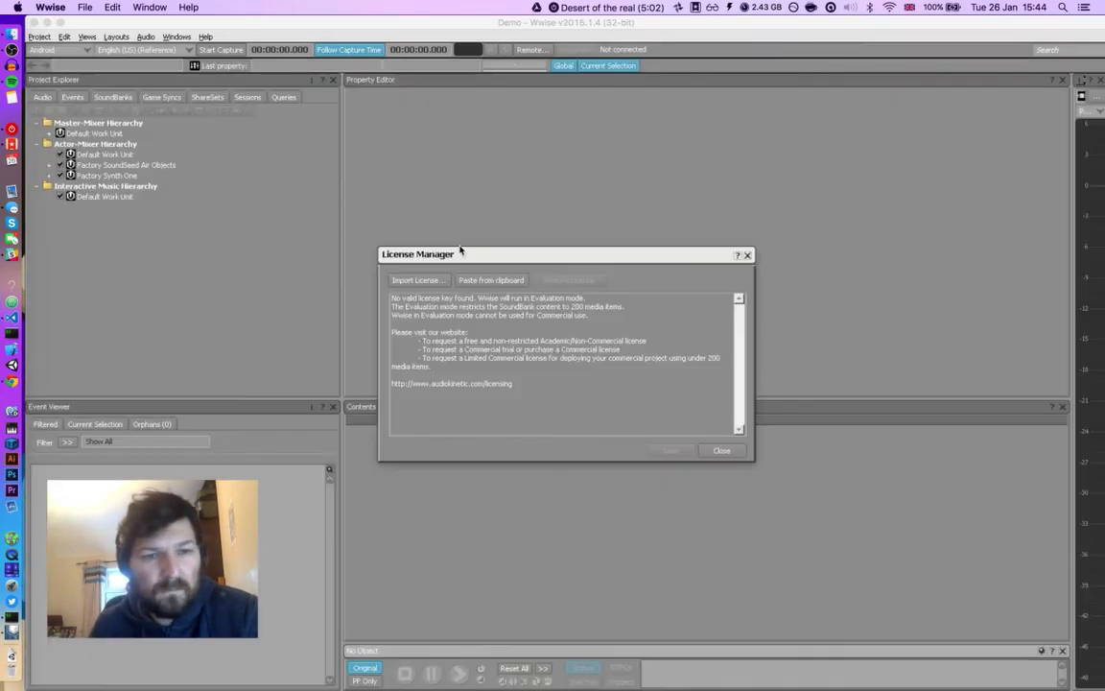
Step: Dismiss the licence notice and import star.wav from Desktop/crap into the Default Work Unit
click(727, 453)
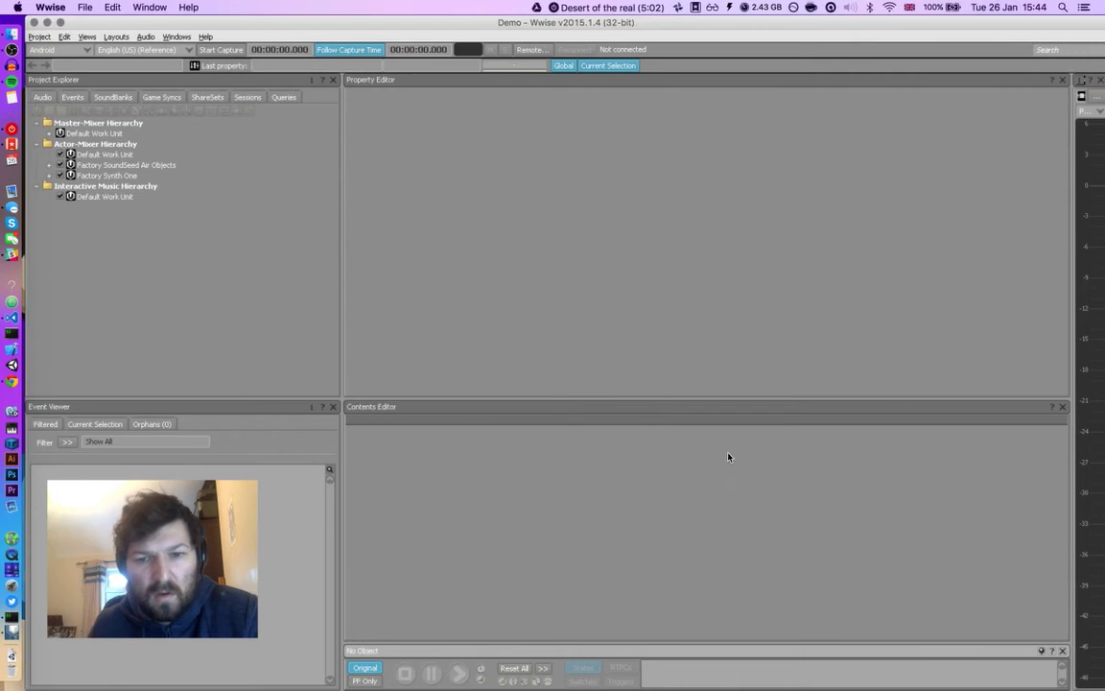
click(38, 40)
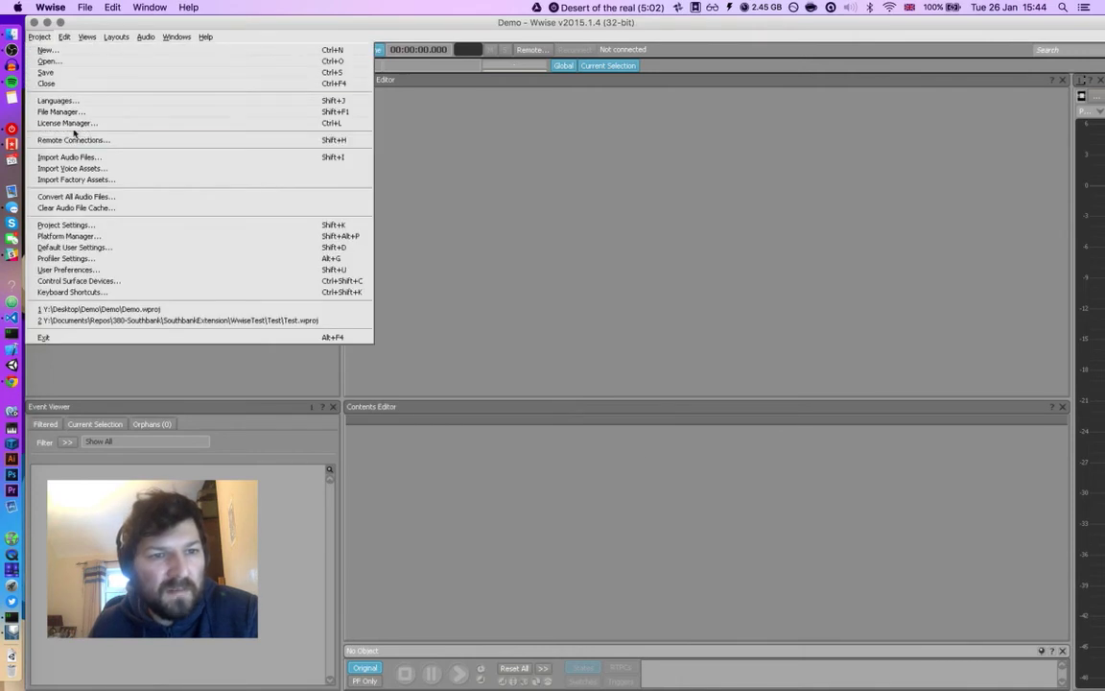
click(113, 159)
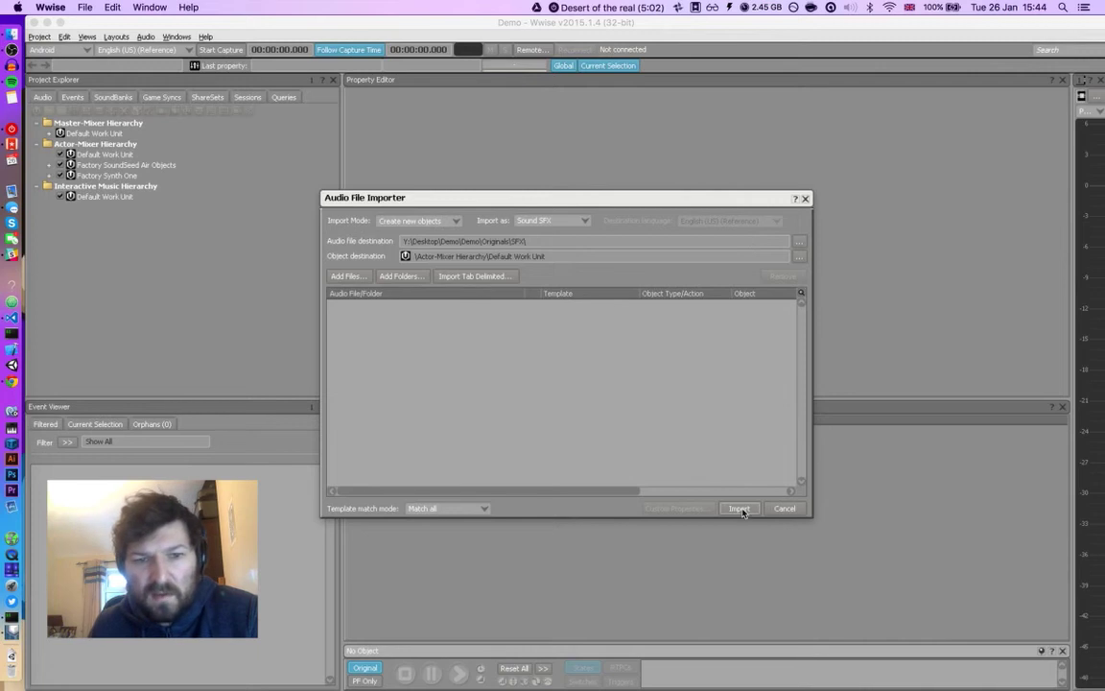
click(346, 276)
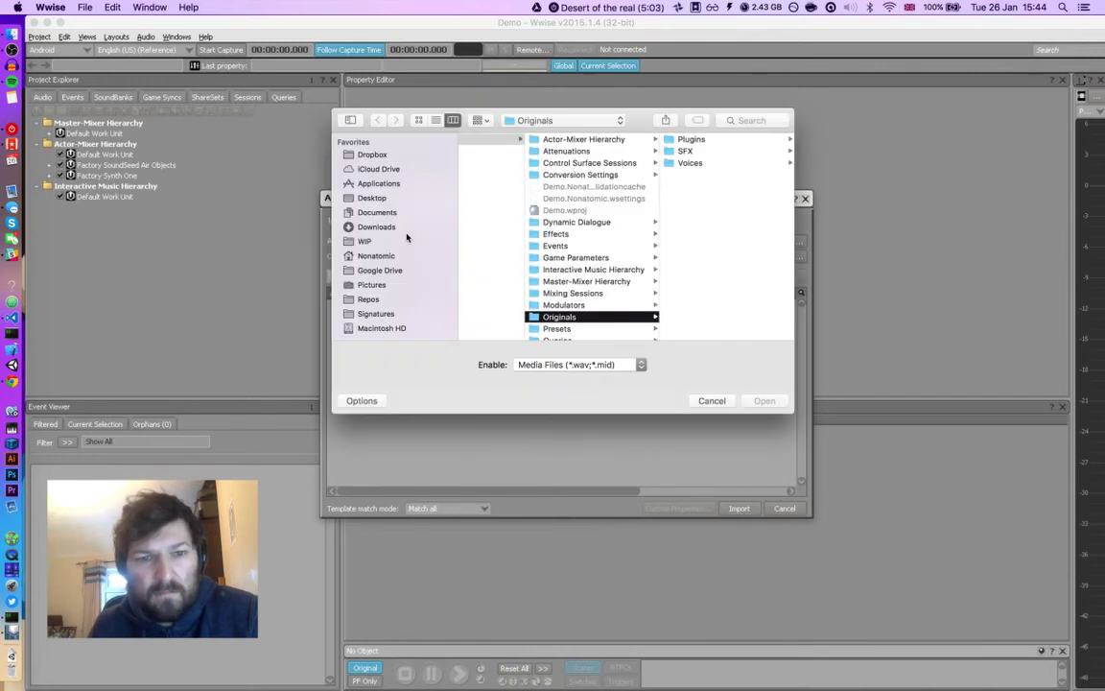
click(366, 197)
click(494, 151)
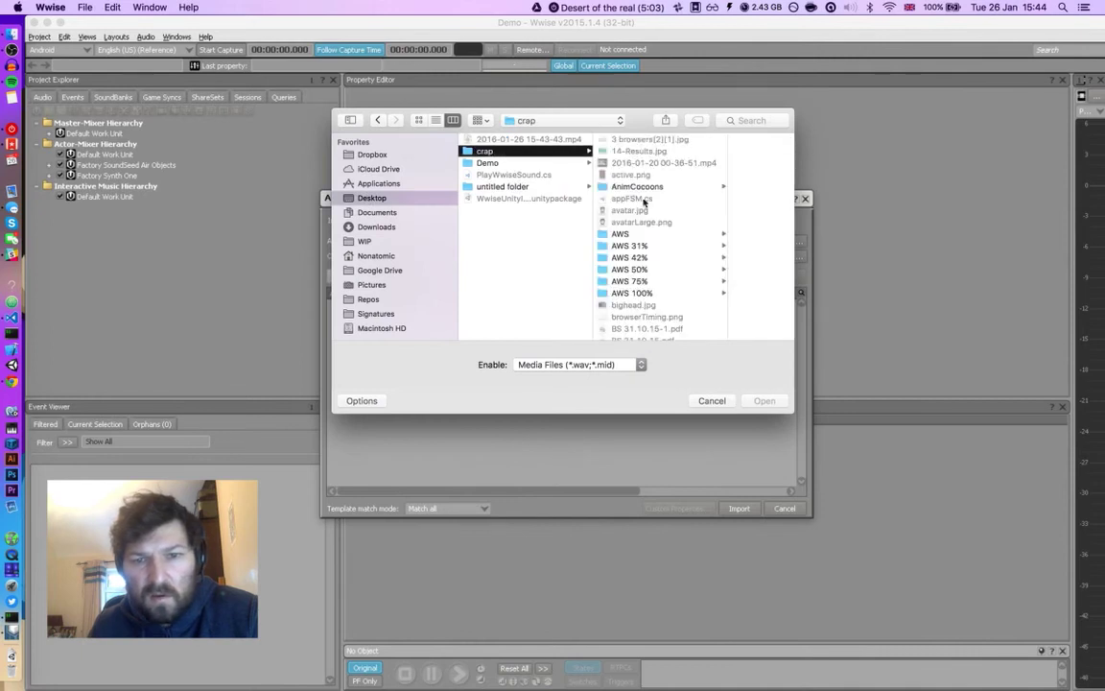
scroll(633, 273, down, 5)
click(625, 180)
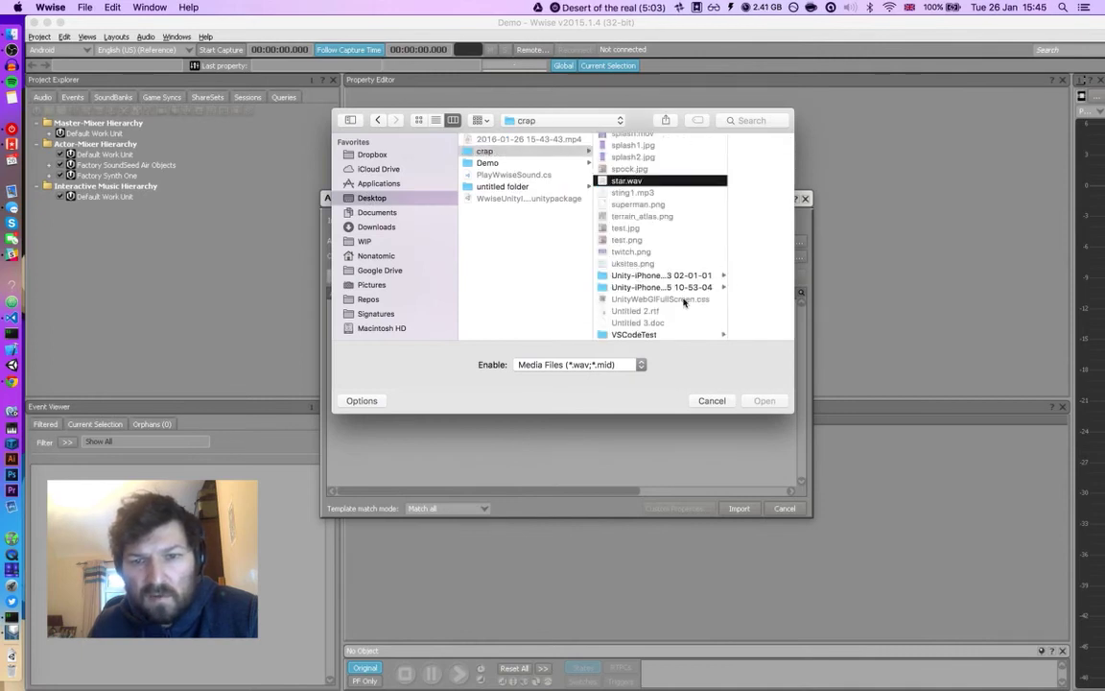
click(762, 401)
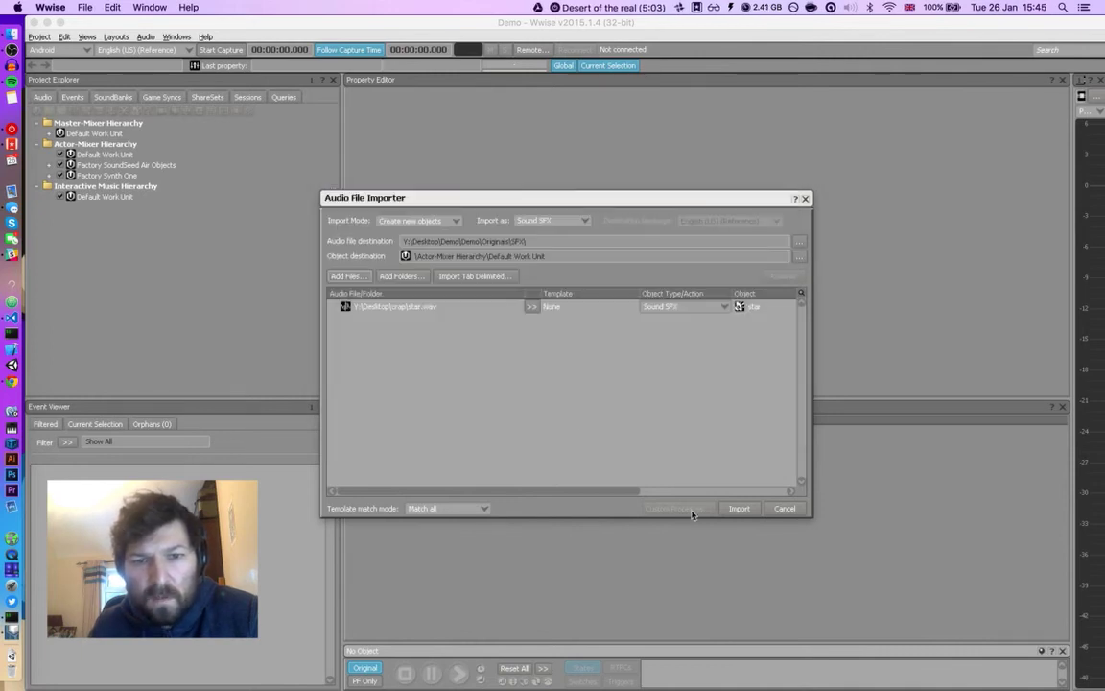
click(739, 509)
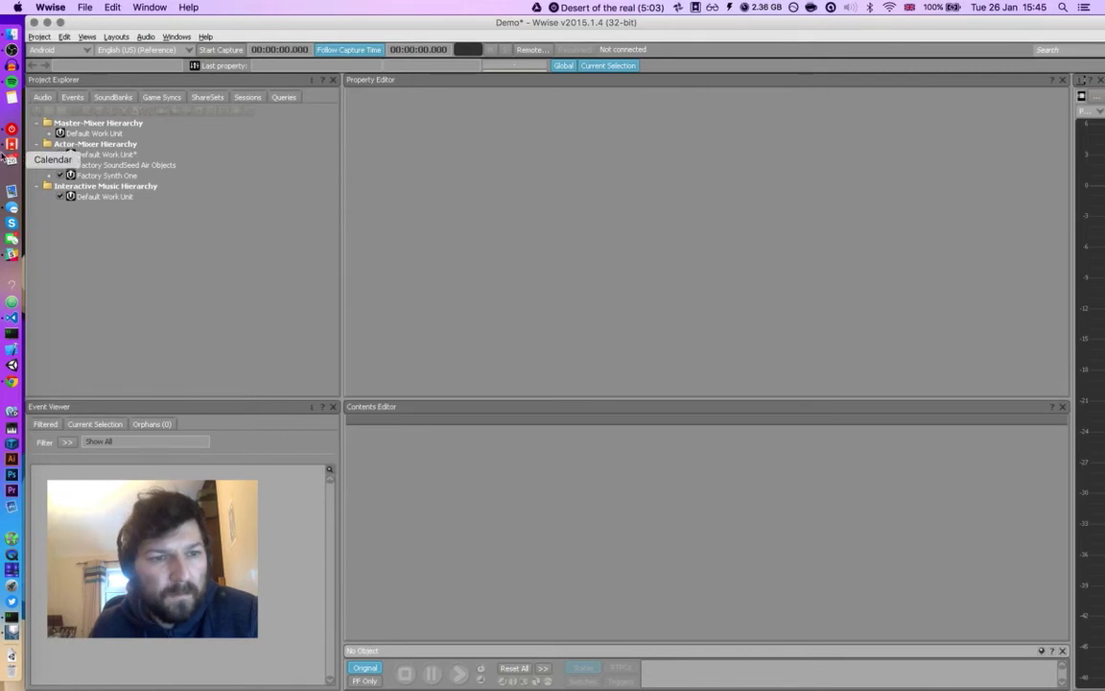
click(51, 155)
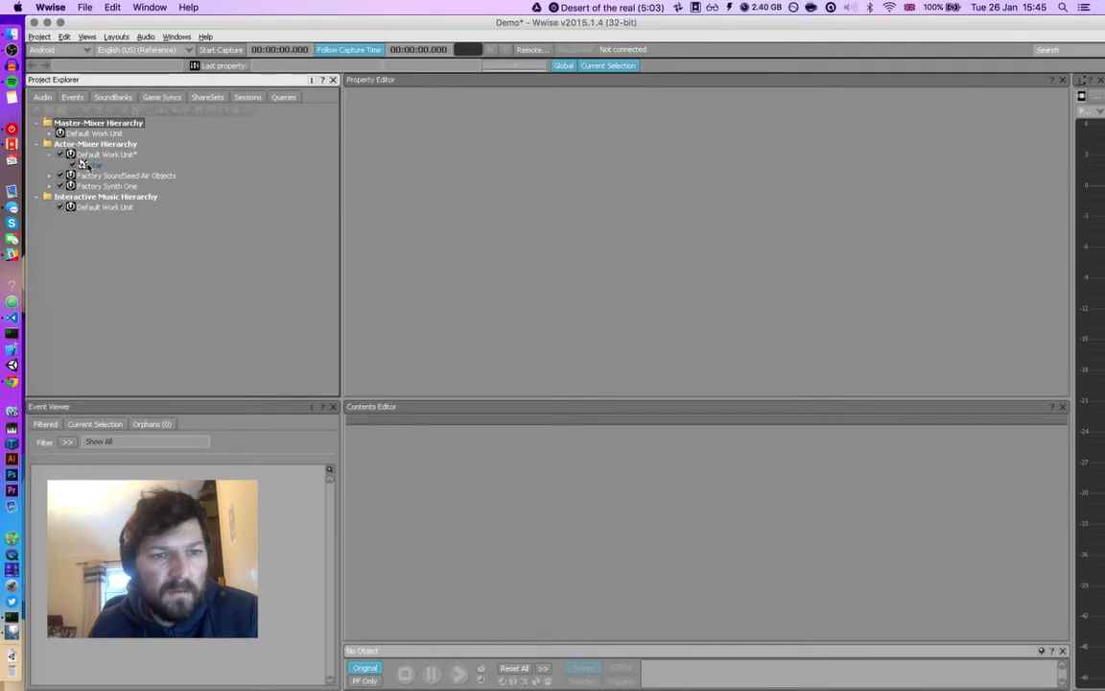
Step: Create a Play event for the star sound and rename it PlayStar
right_click(81, 163)
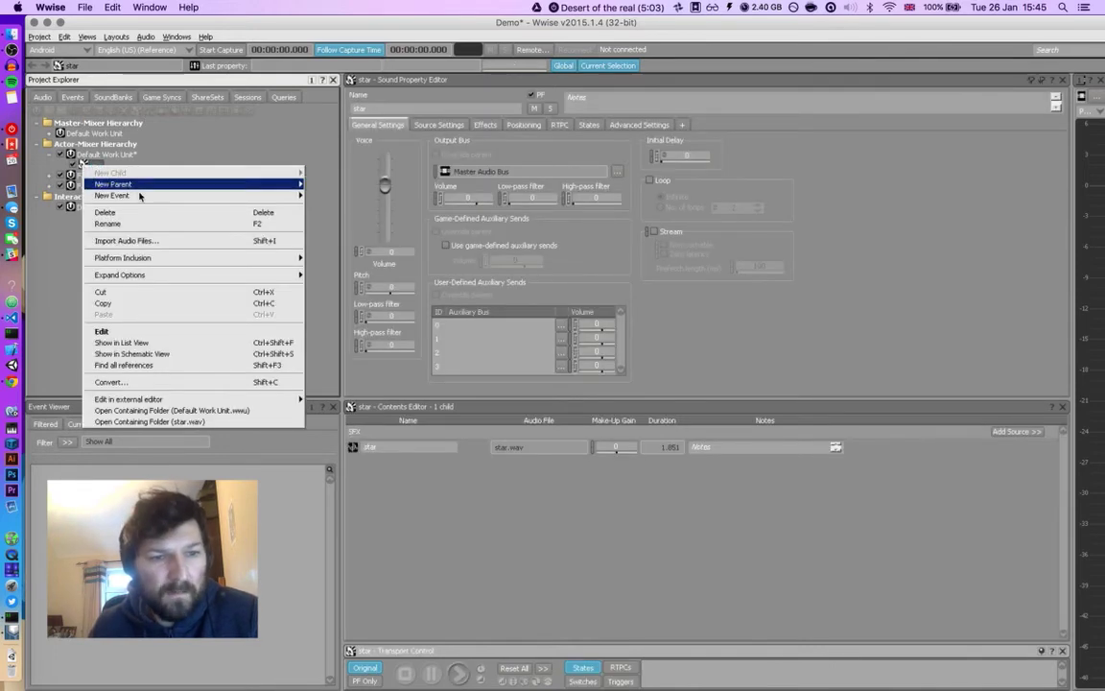
mouse_move(148, 197)
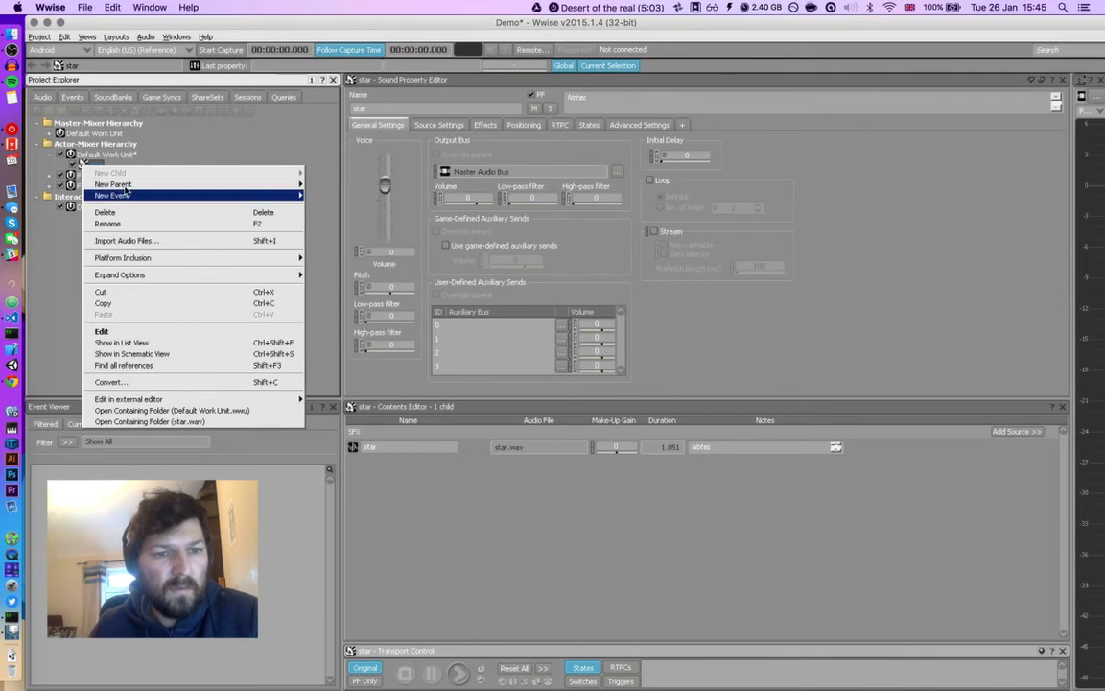
mouse_move(113, 183)
mouse_move(182, 195)
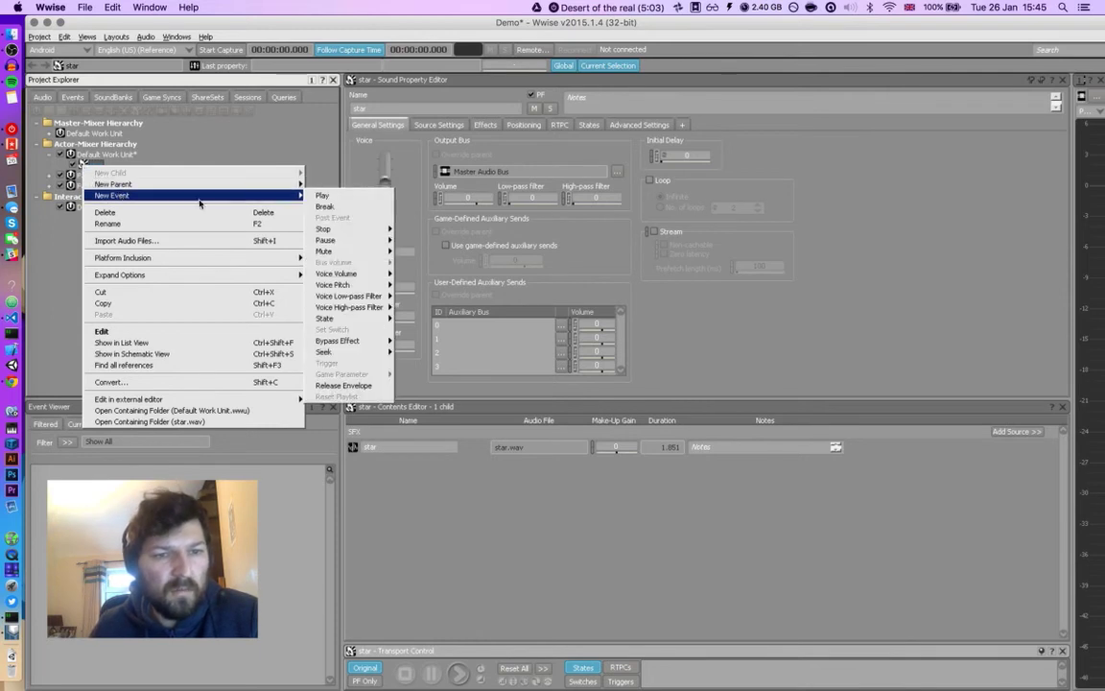
click(326, 196)
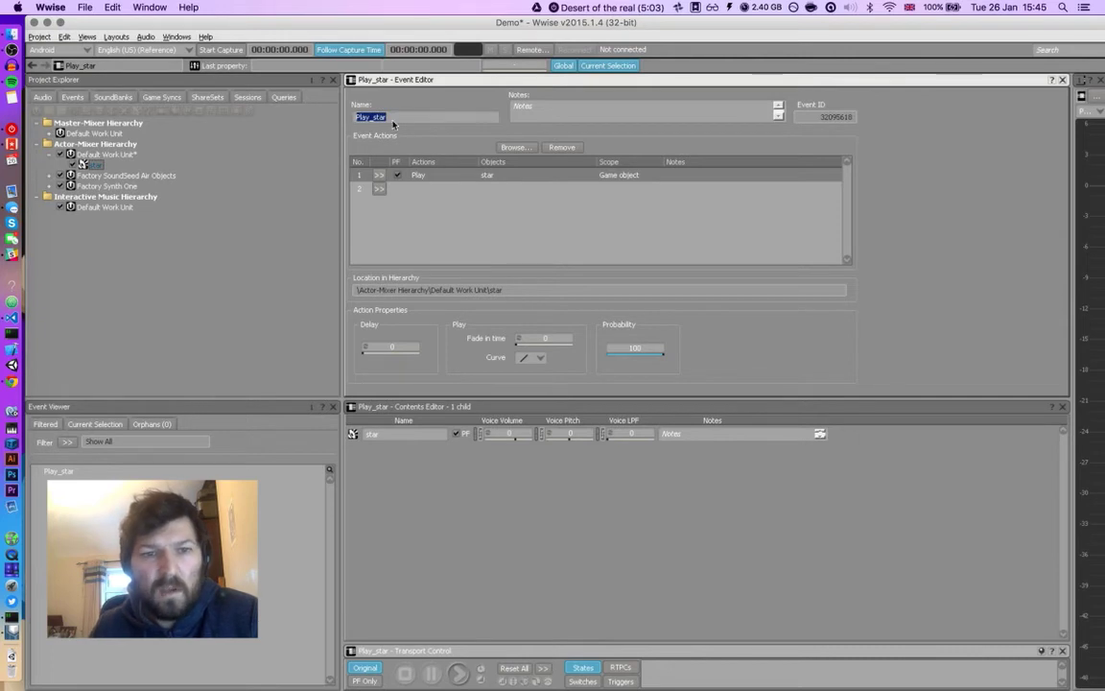
text(Play)
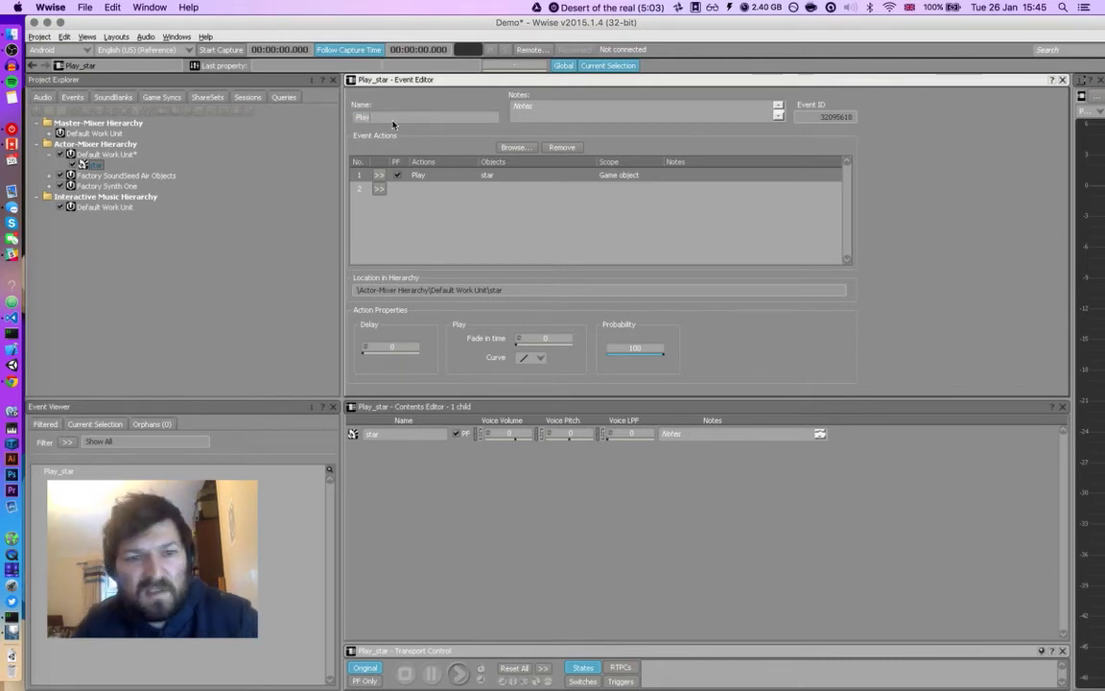
text(Star)
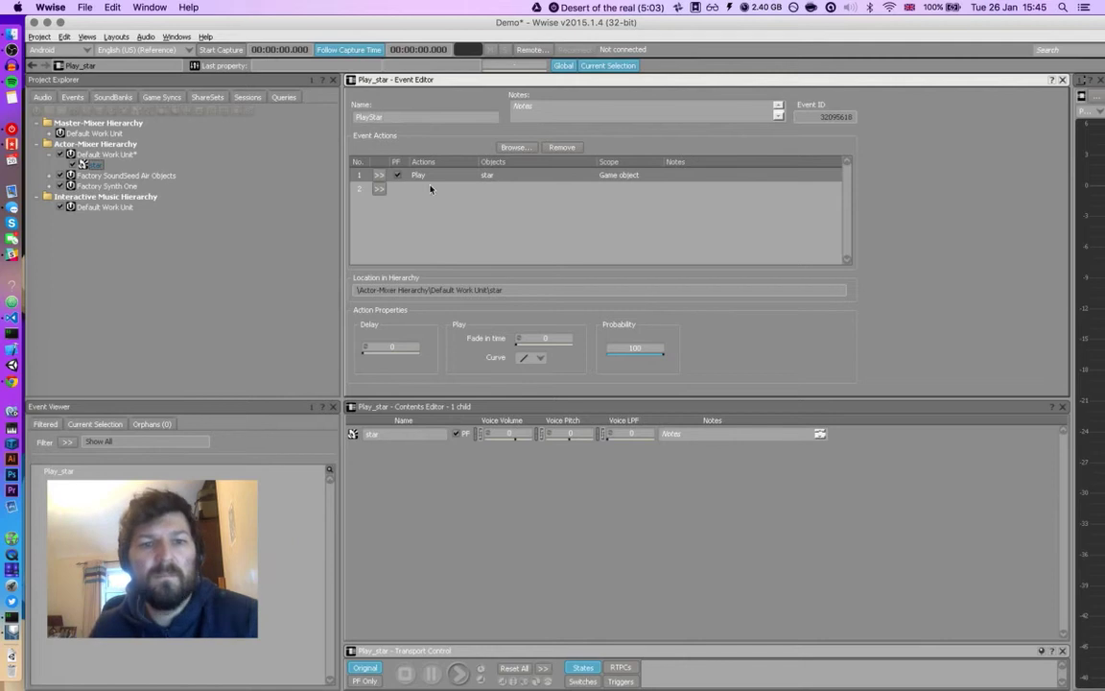
key(Return)
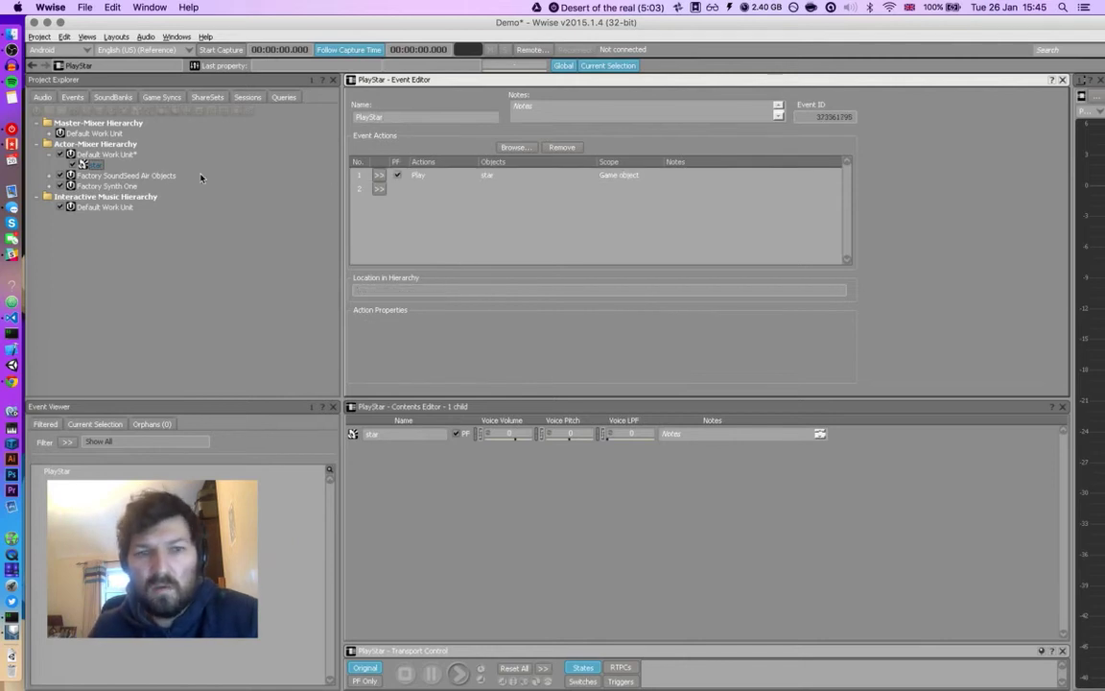
click(82, 164)
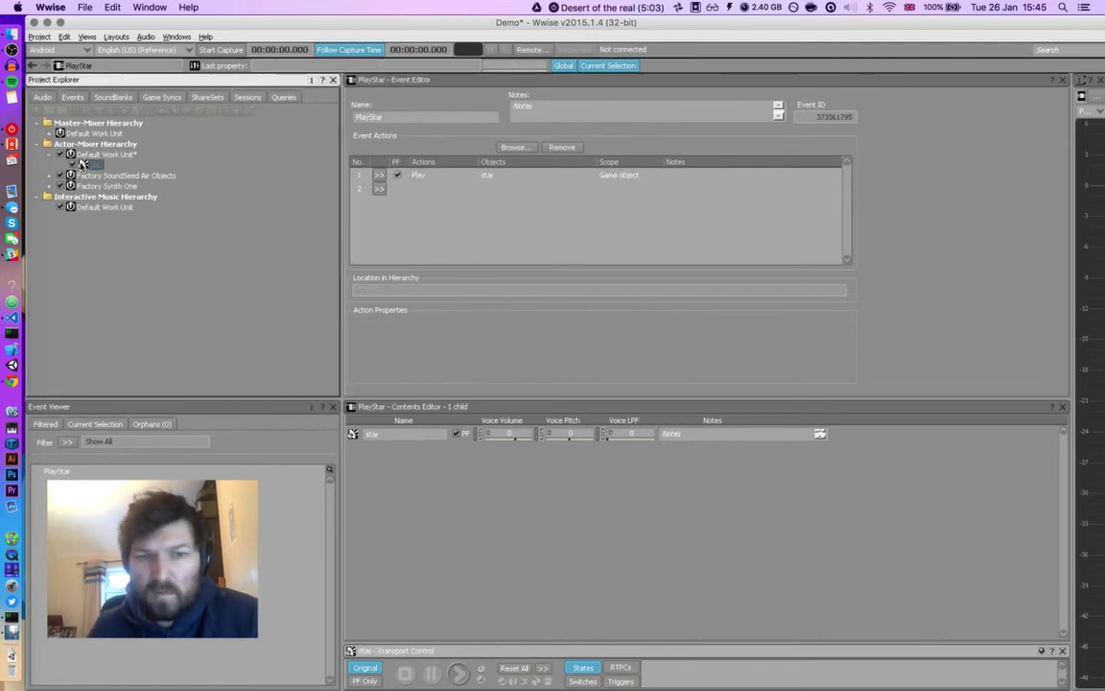
Step: Convert the star sound's audio file for Android, Mac and Windows
right_click(82, 164)
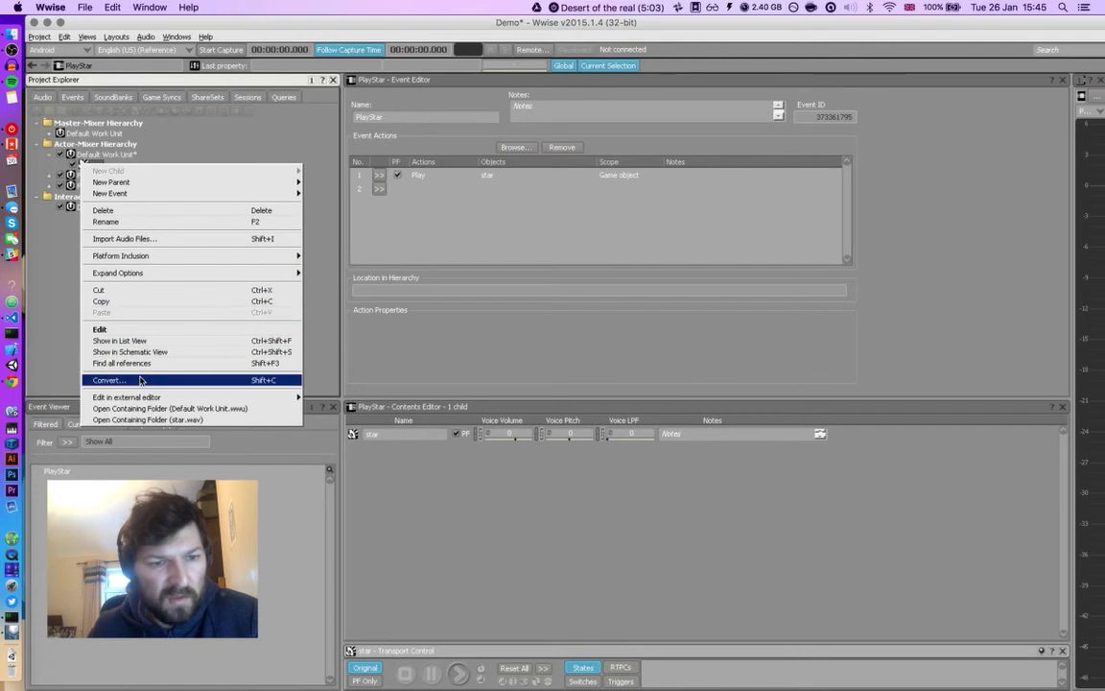
click(142, 381)
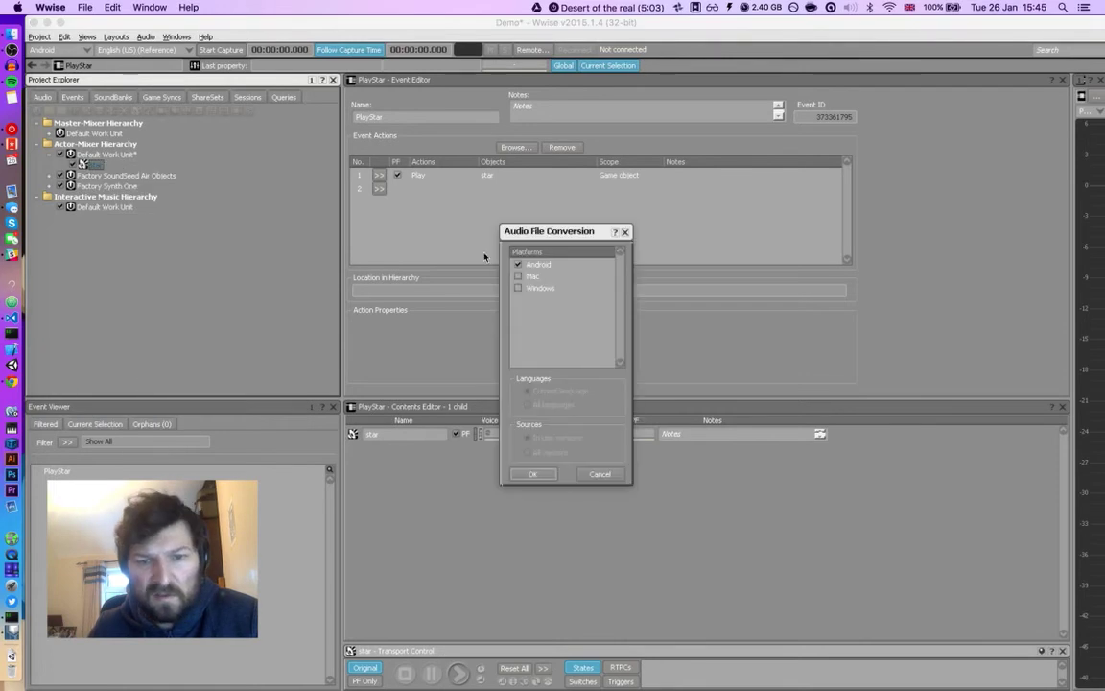
click(518, 276)
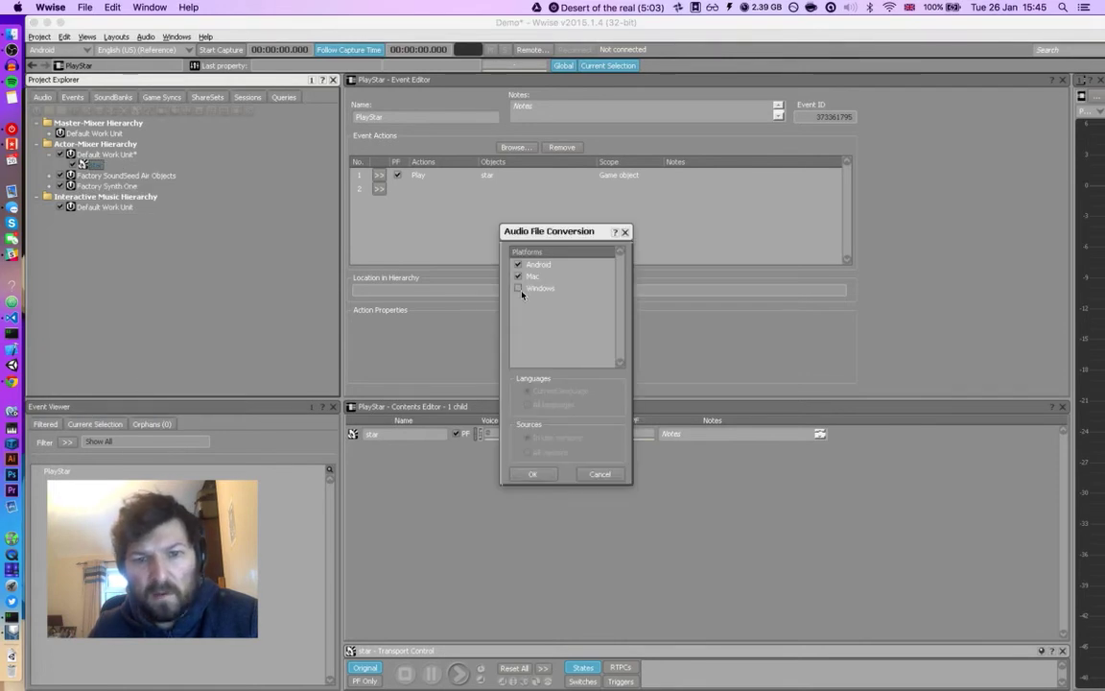
click(534, 474)
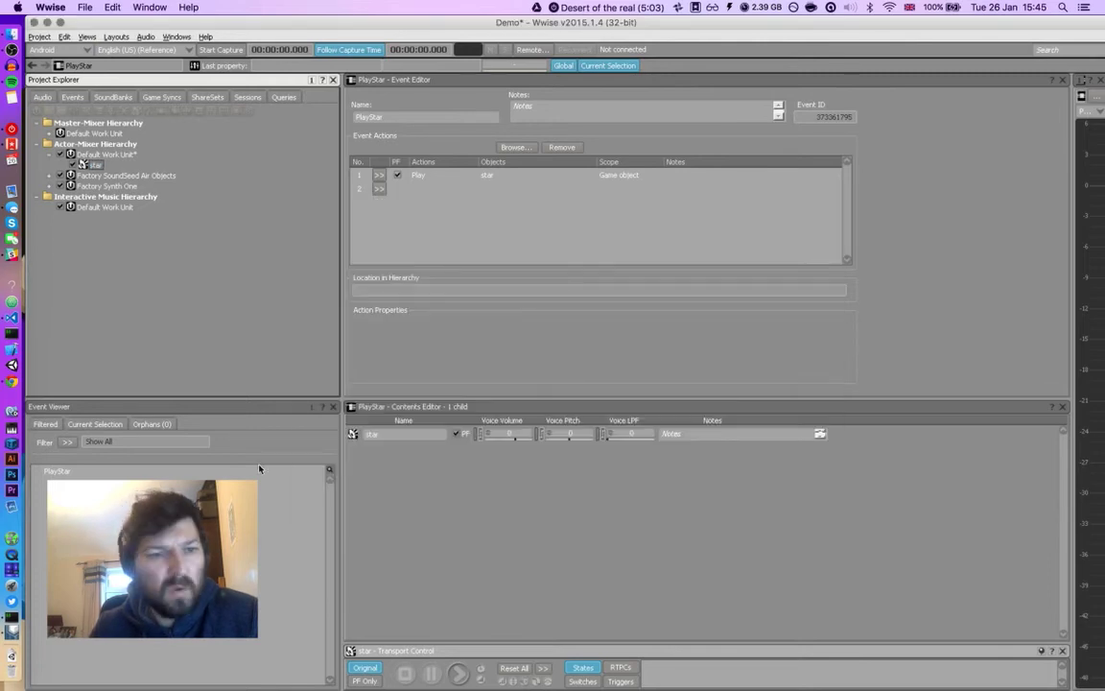
click(117, 36)
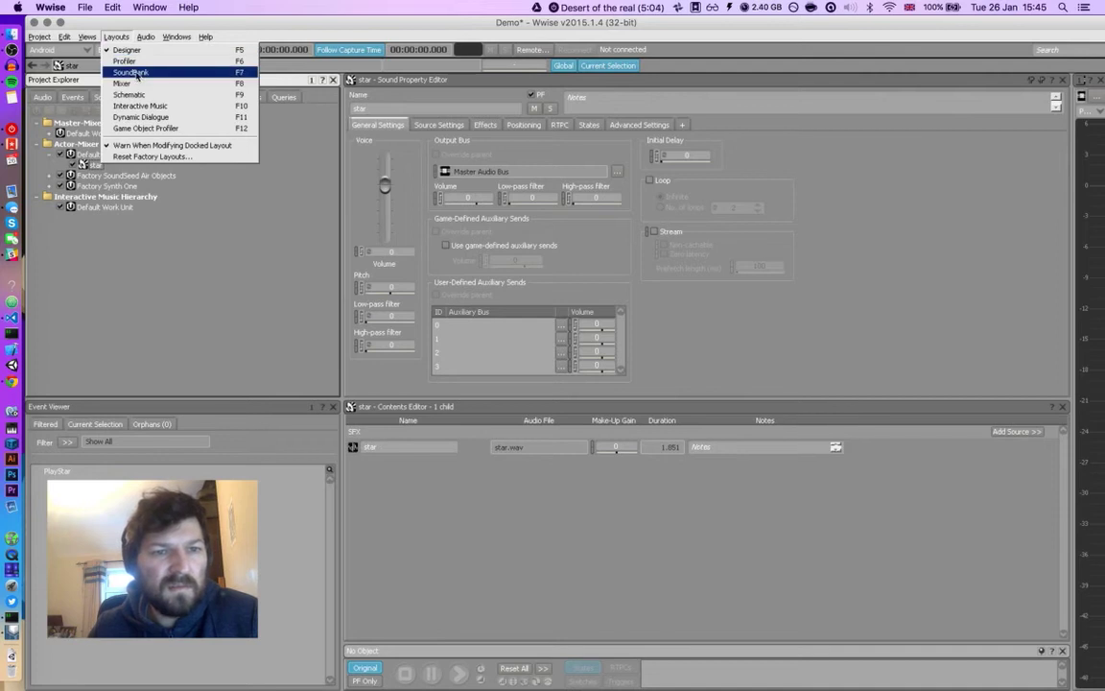
Step: Create a new soundbank named sfx in the SoundBank layout
click(130, 72)
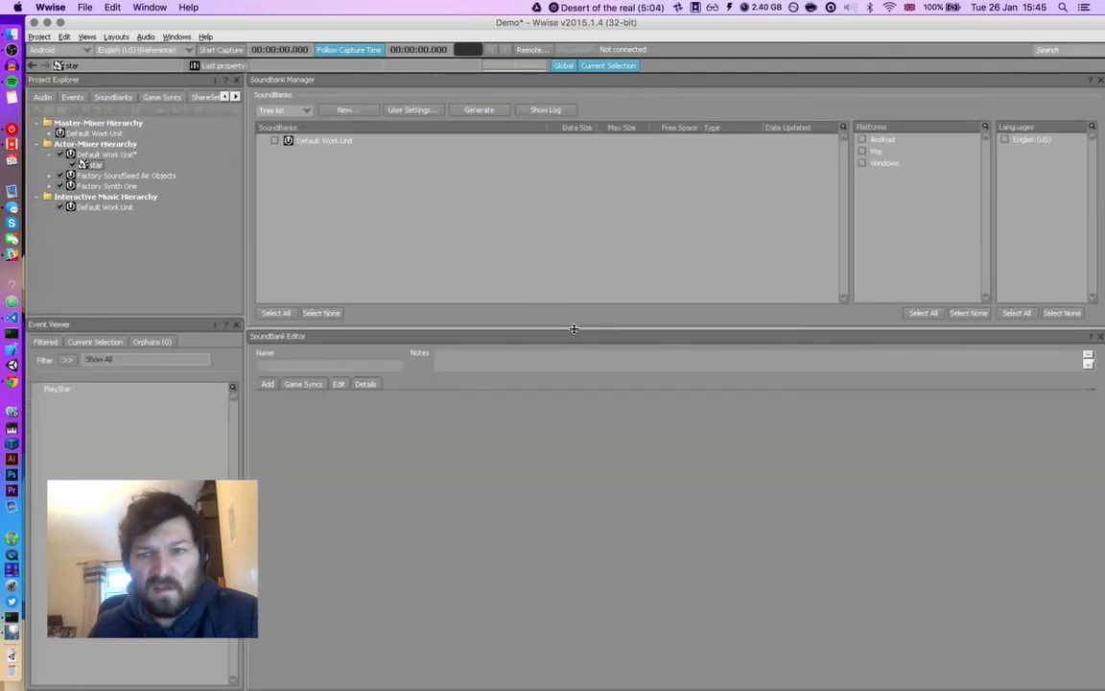
click(355, 111)
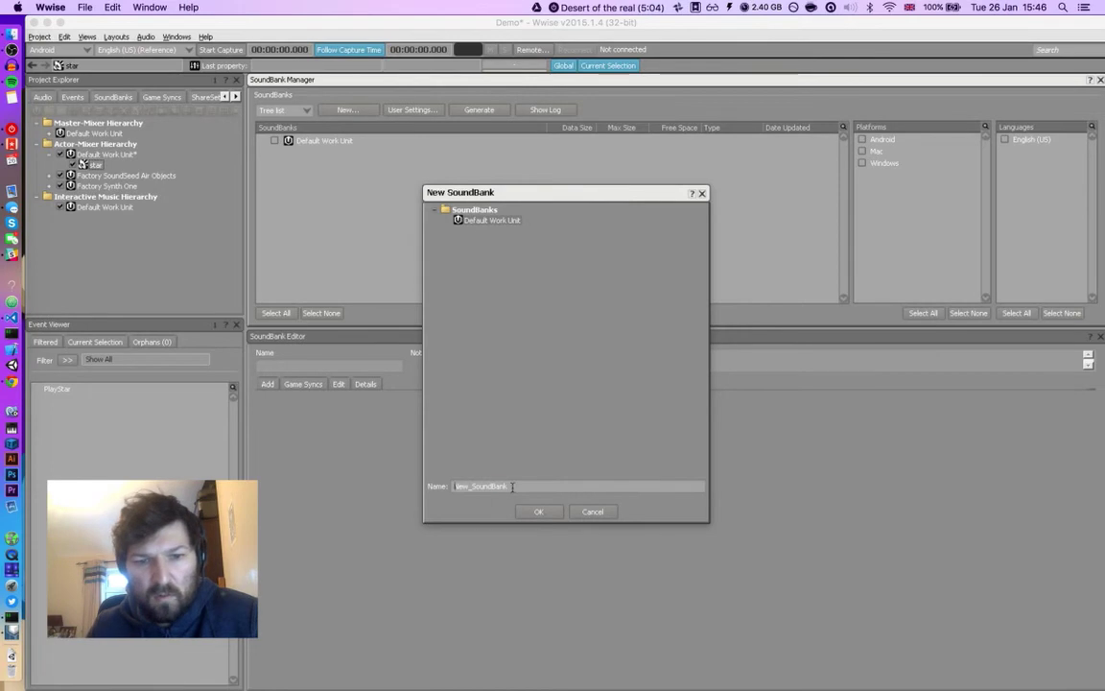
drag(508, 486, 419, 482)
text(sfx)
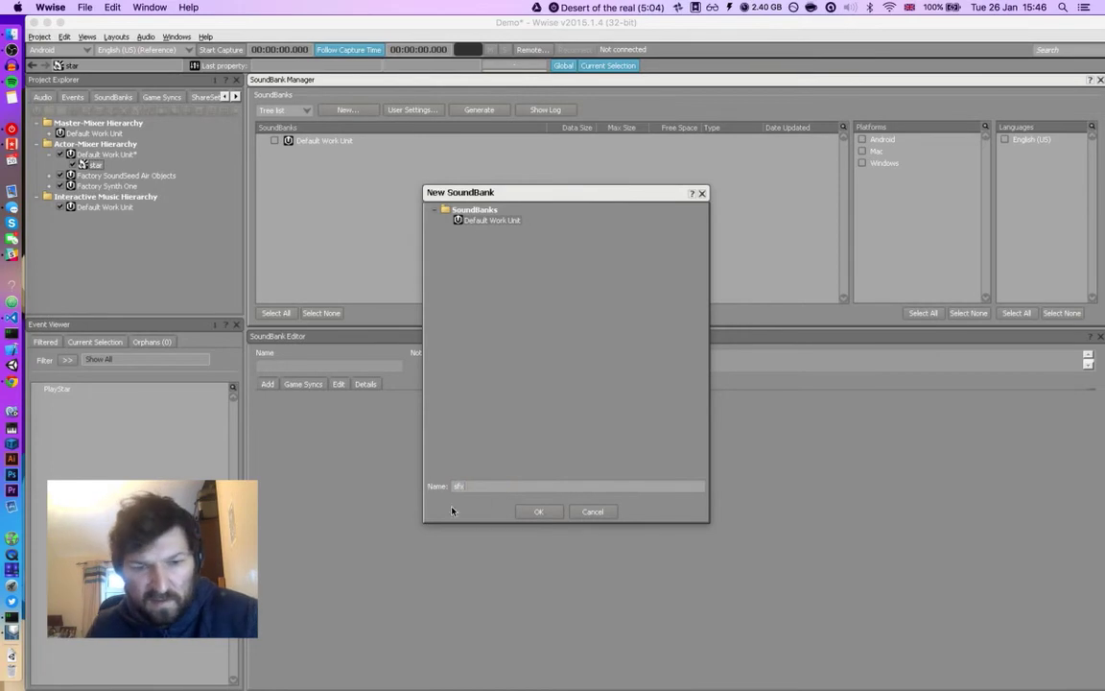
click(535, 511)
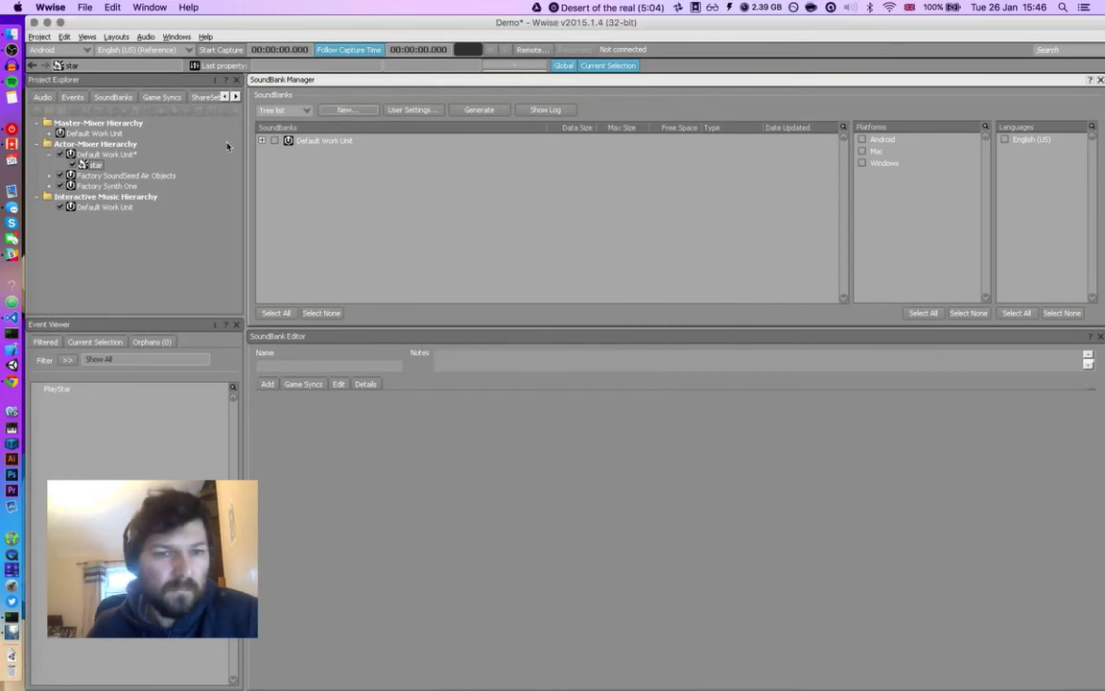
Step: Mark sfx for generation with Windows and English (US), and add the star sound to it
click(262, 140)
click(285, 155)
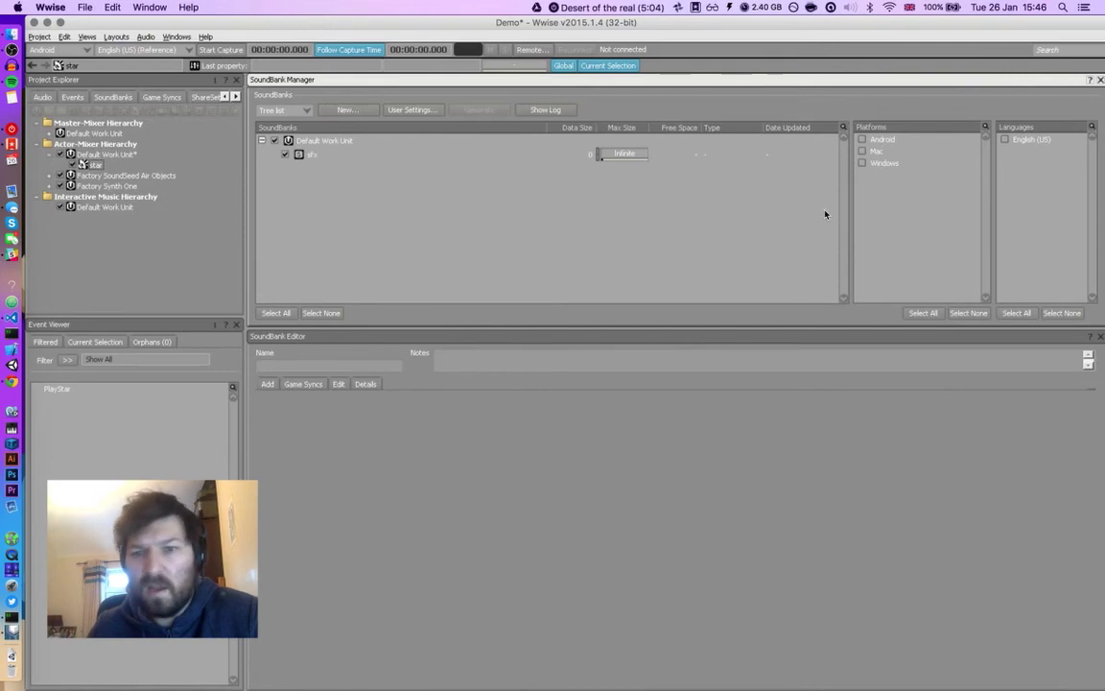
click(862, 164)
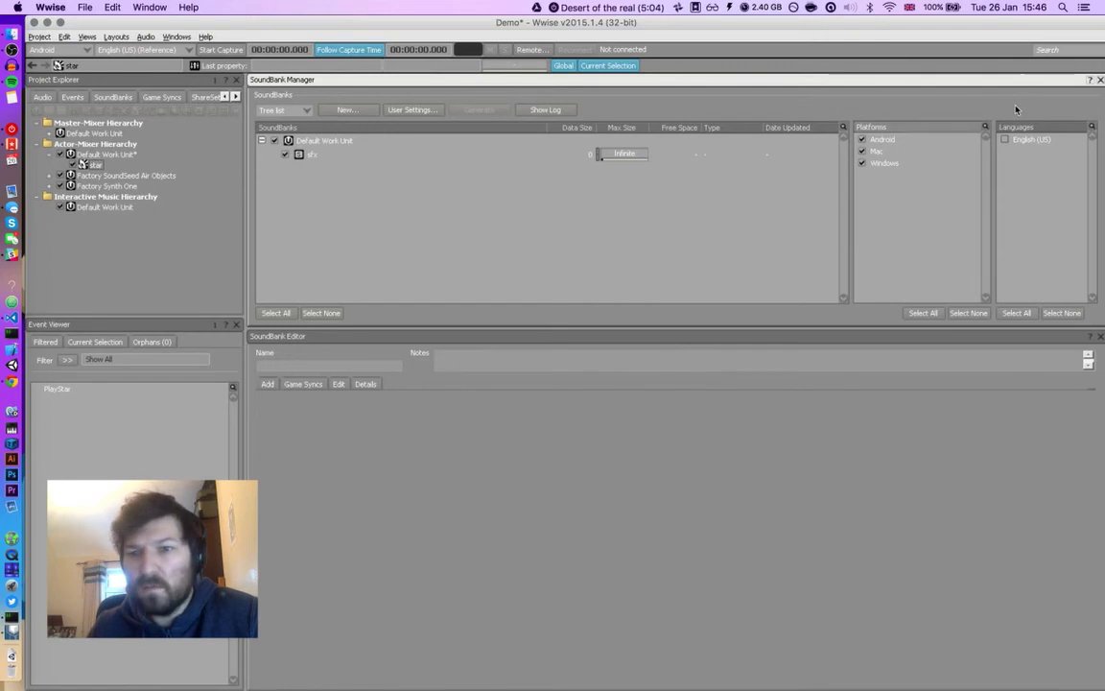
click(1007, 140)
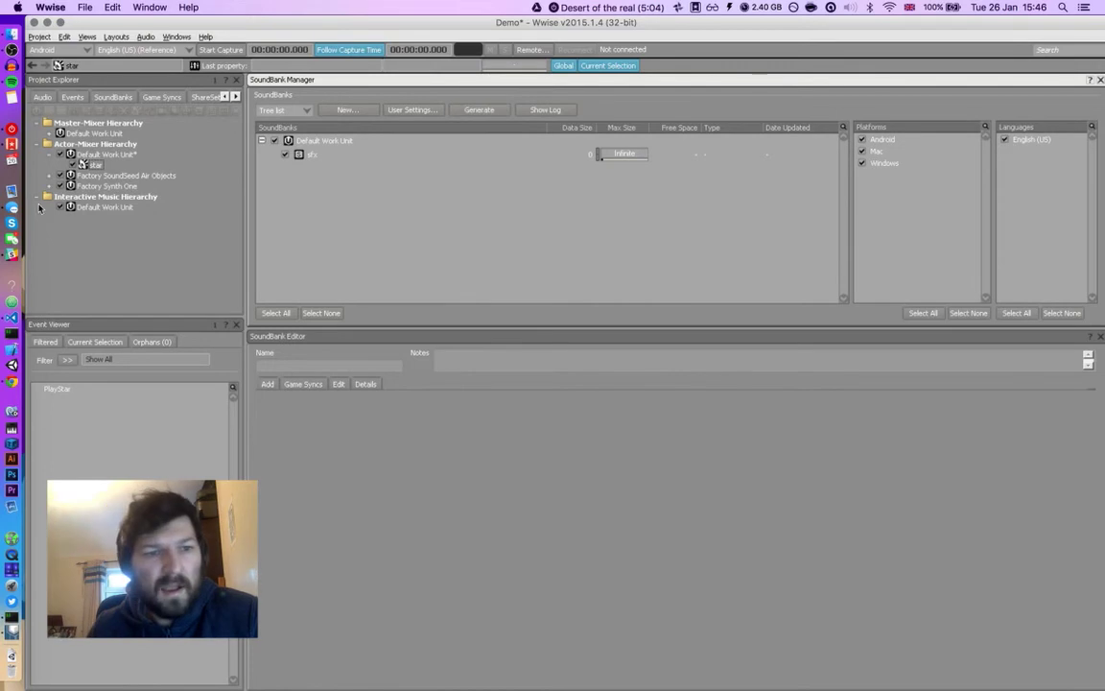
click(81, 164)
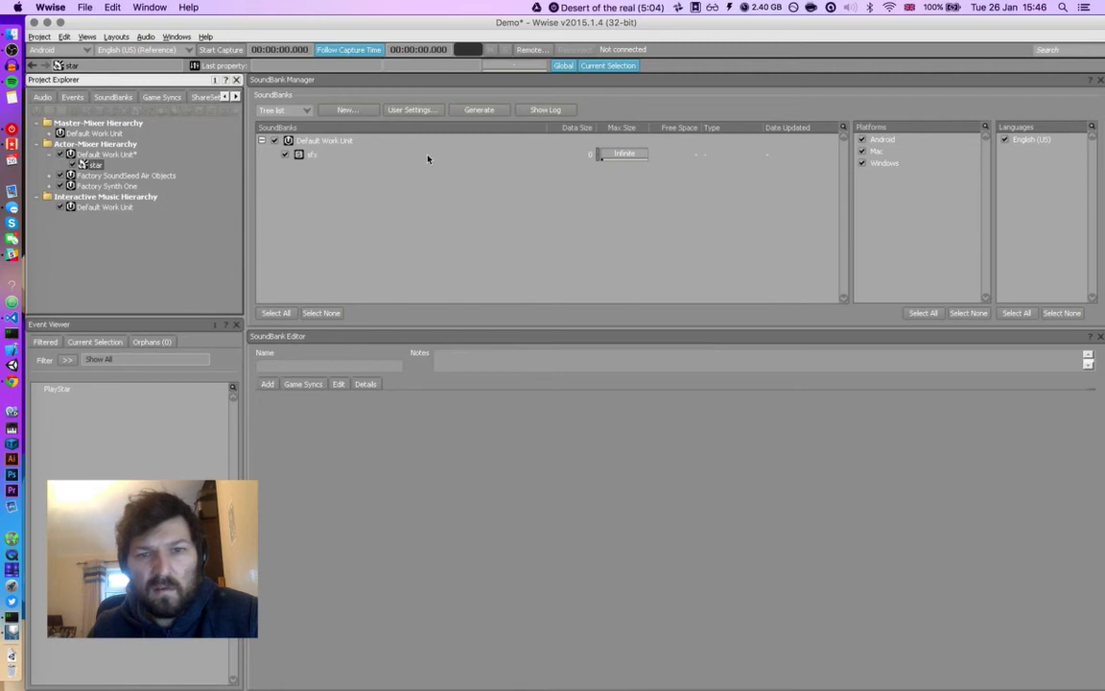
click(310, 154)
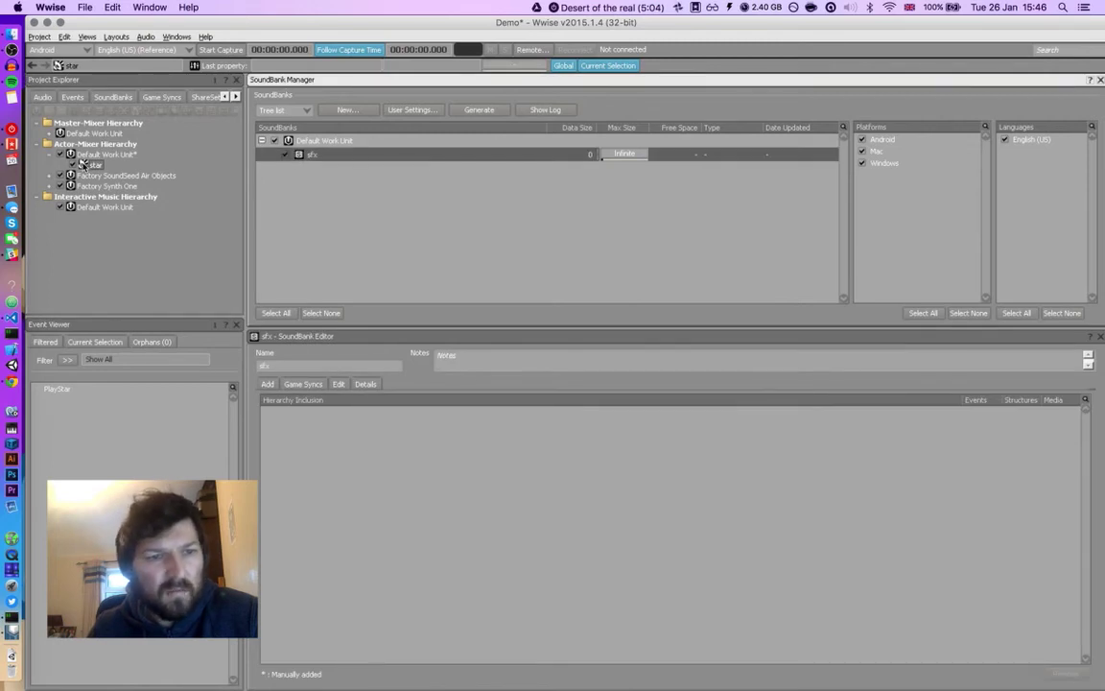
drag(81, 164, 377, 480)
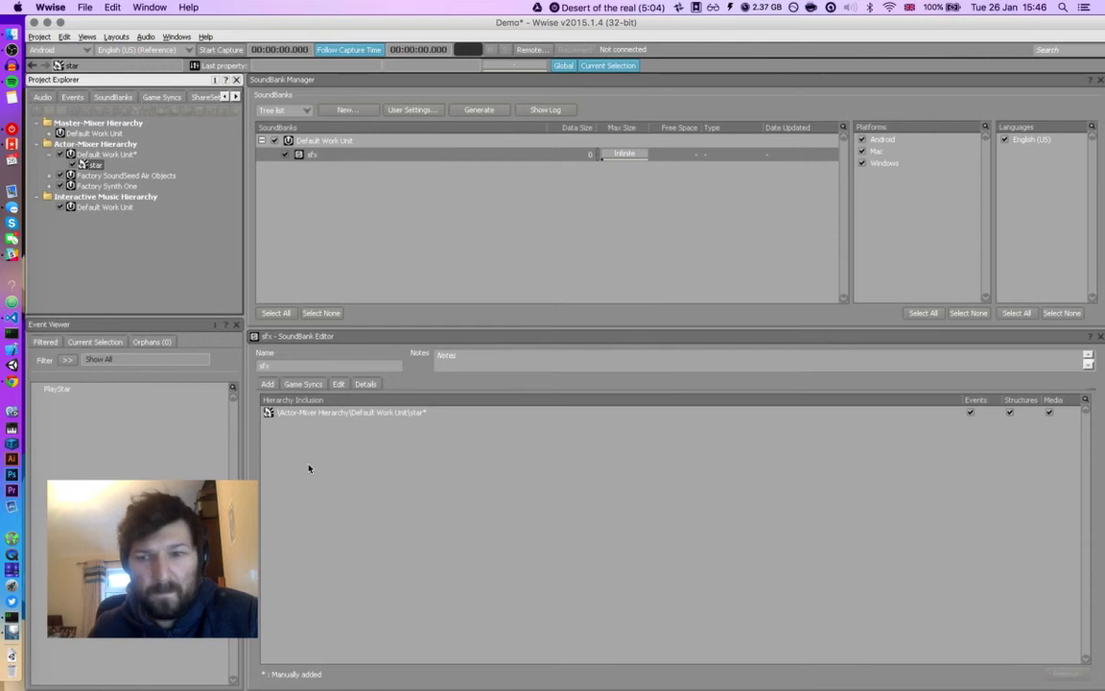
Step: Enable the project soundbank override and header file generation, then generate the soundbanks
click(418, 111)
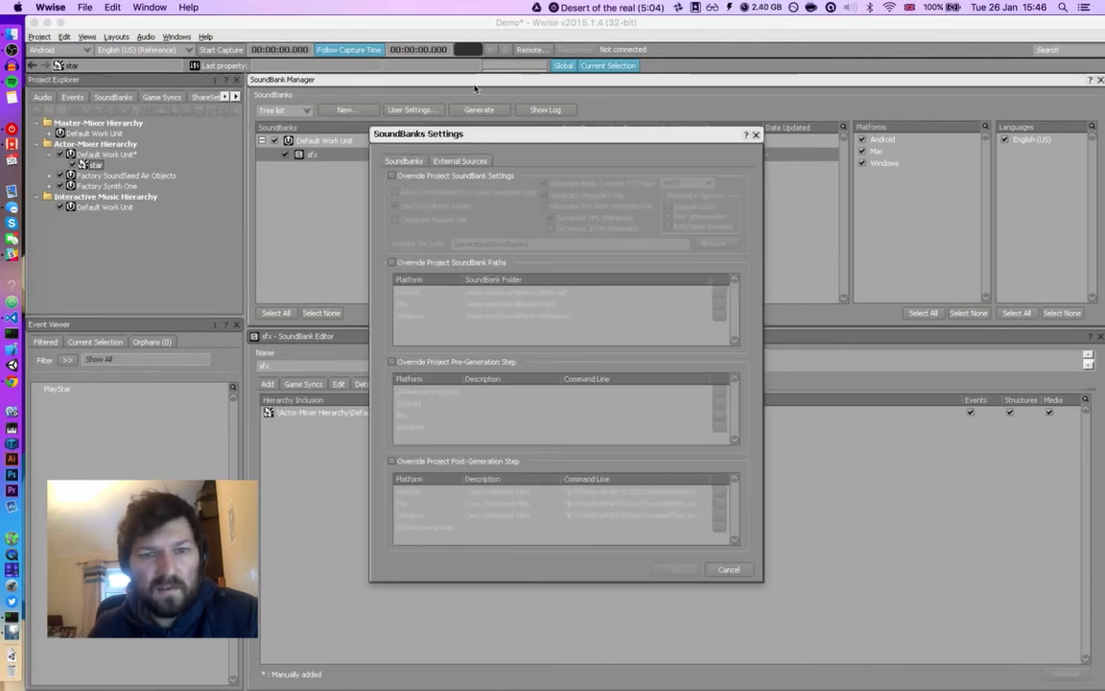
click(392, 175)
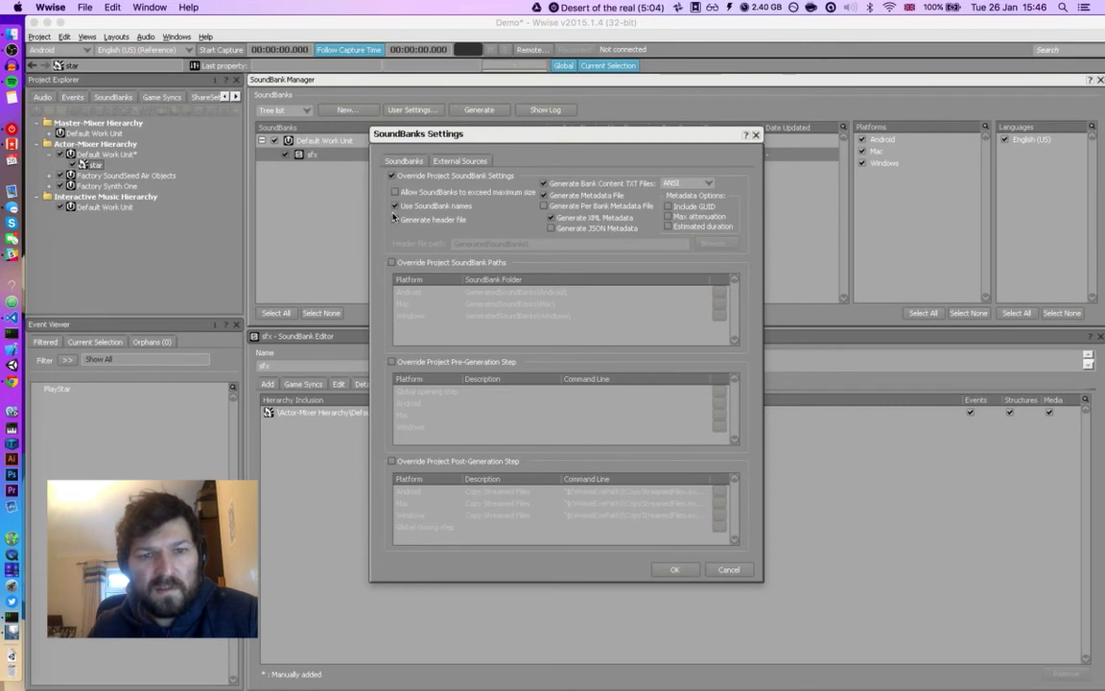
click(394, 220)
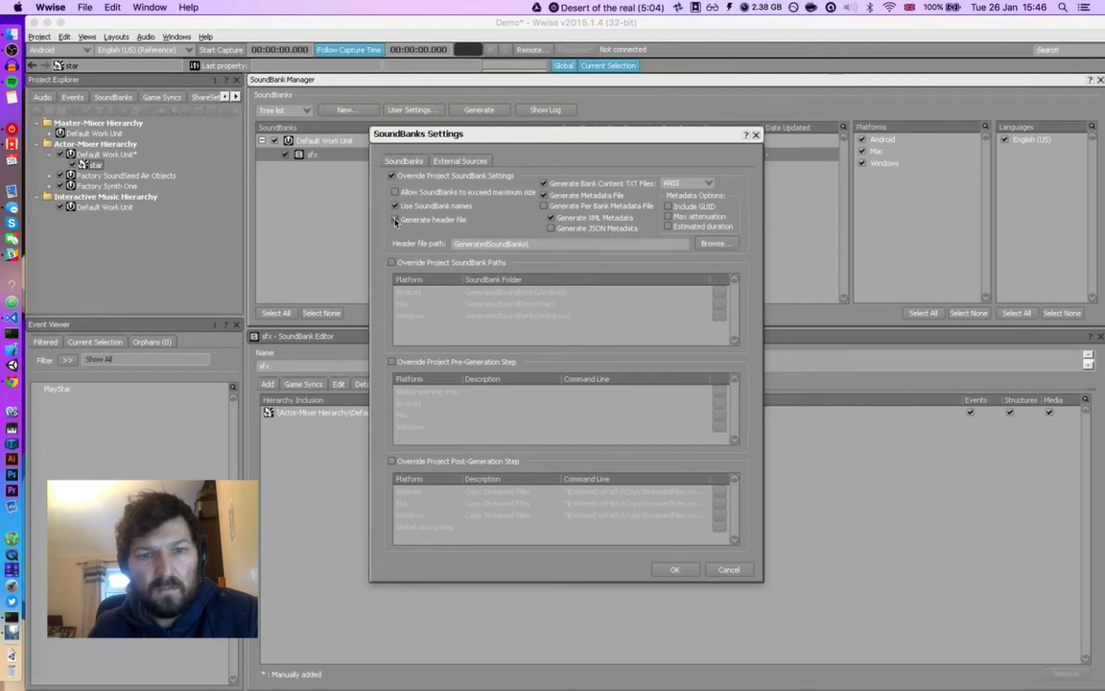
click(661, 571)
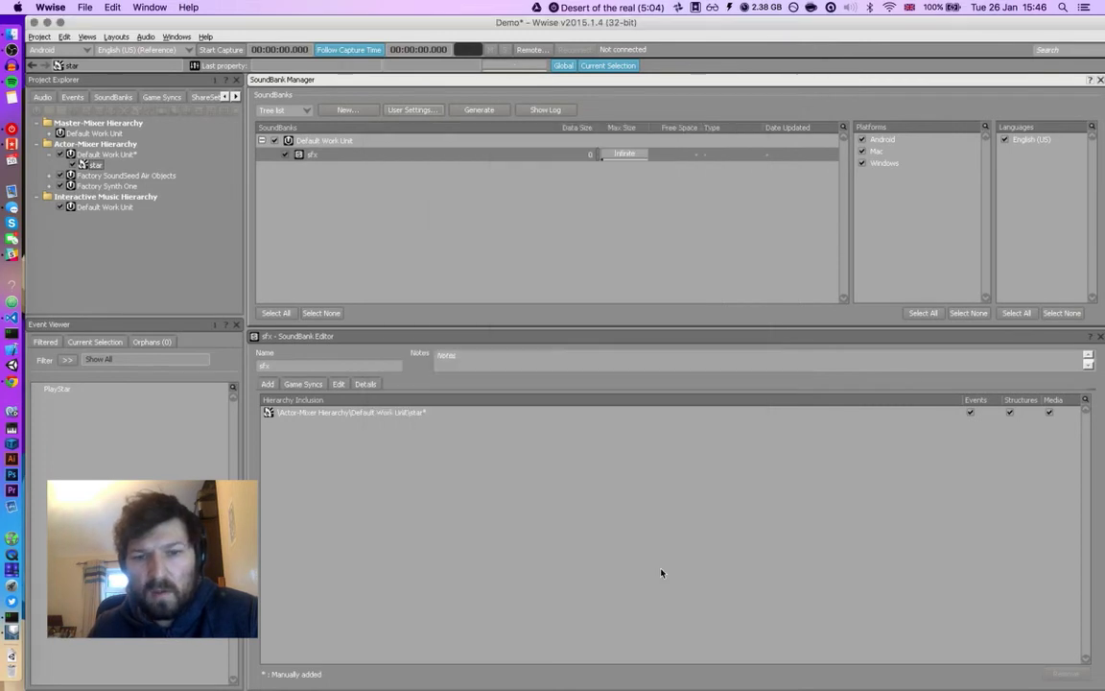
click(477, 110)
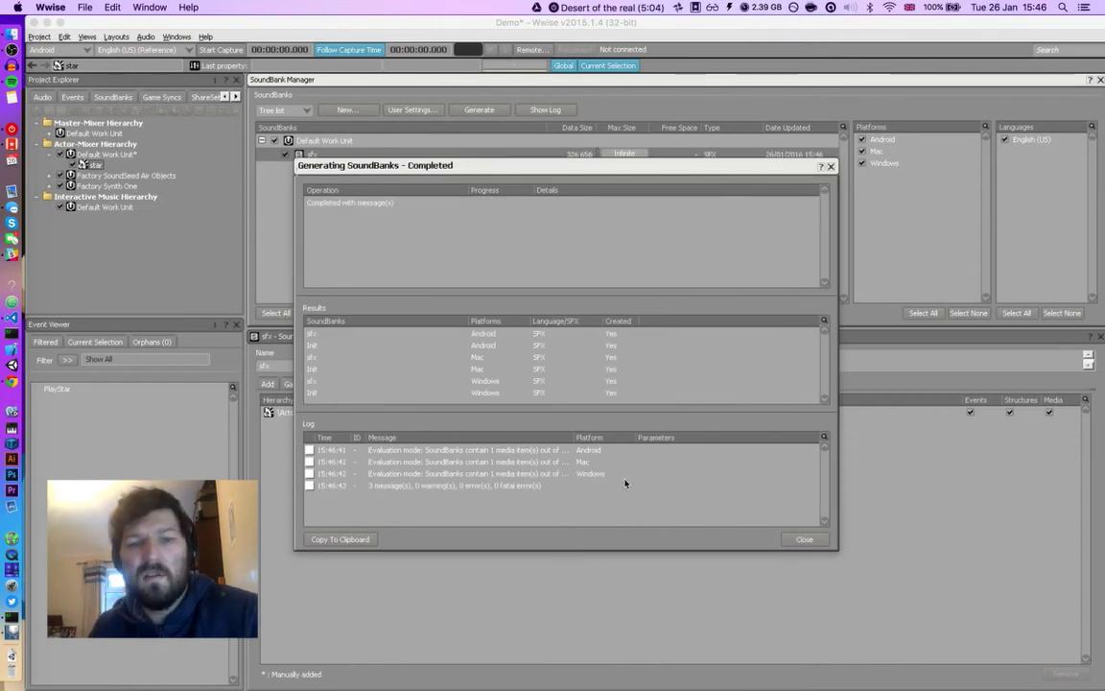
click(807, 539)
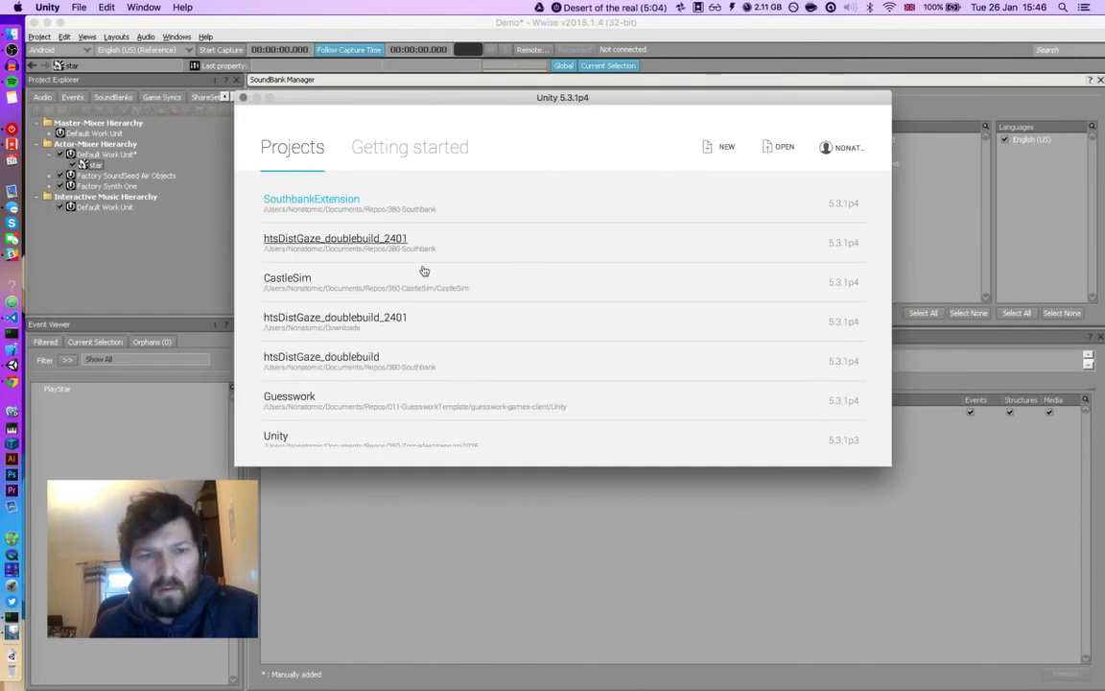
Step: Create a 3D Unity project named Test in Desktop/Demo
click(721, 147)
triple_click(507, 242)
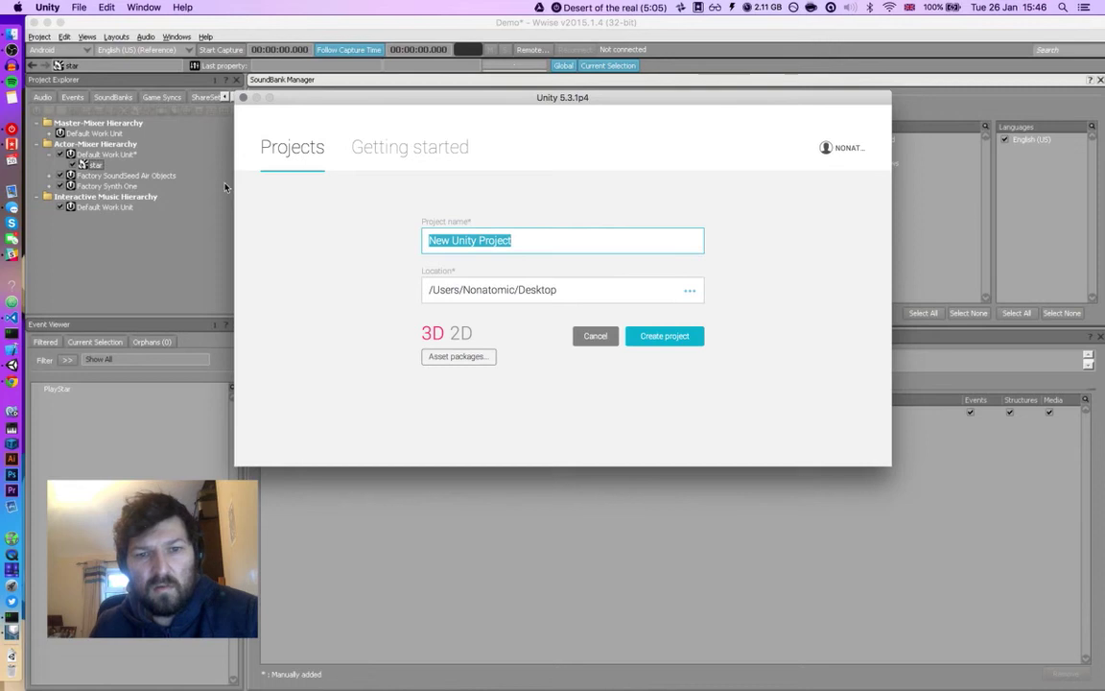
text(Test)
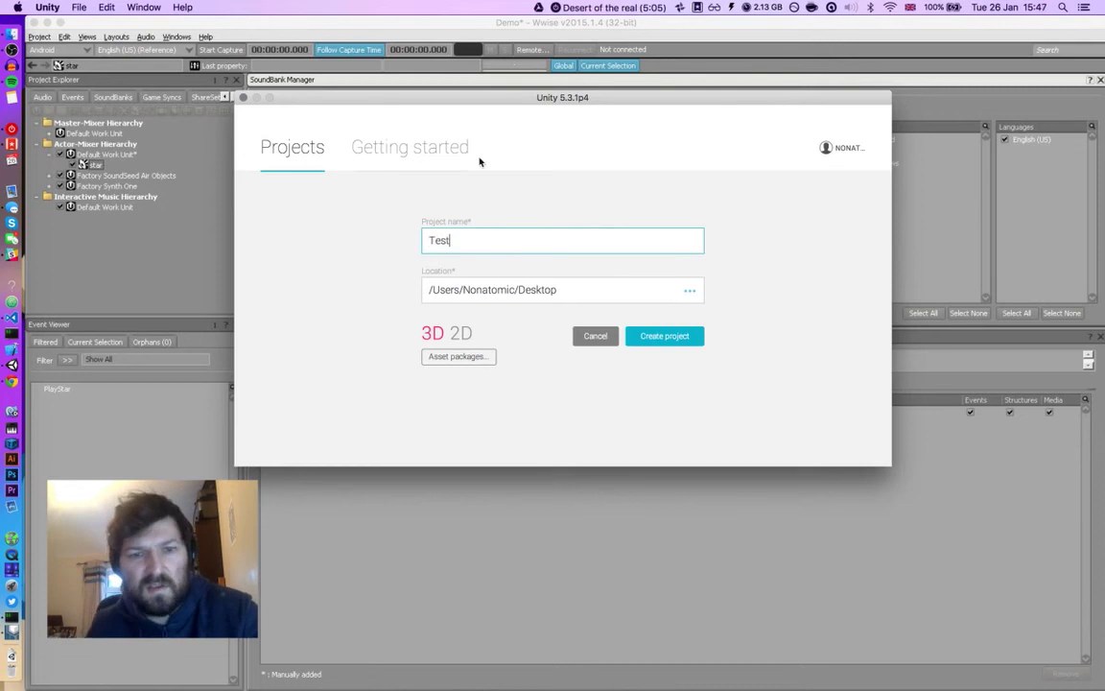
click(691, 293)
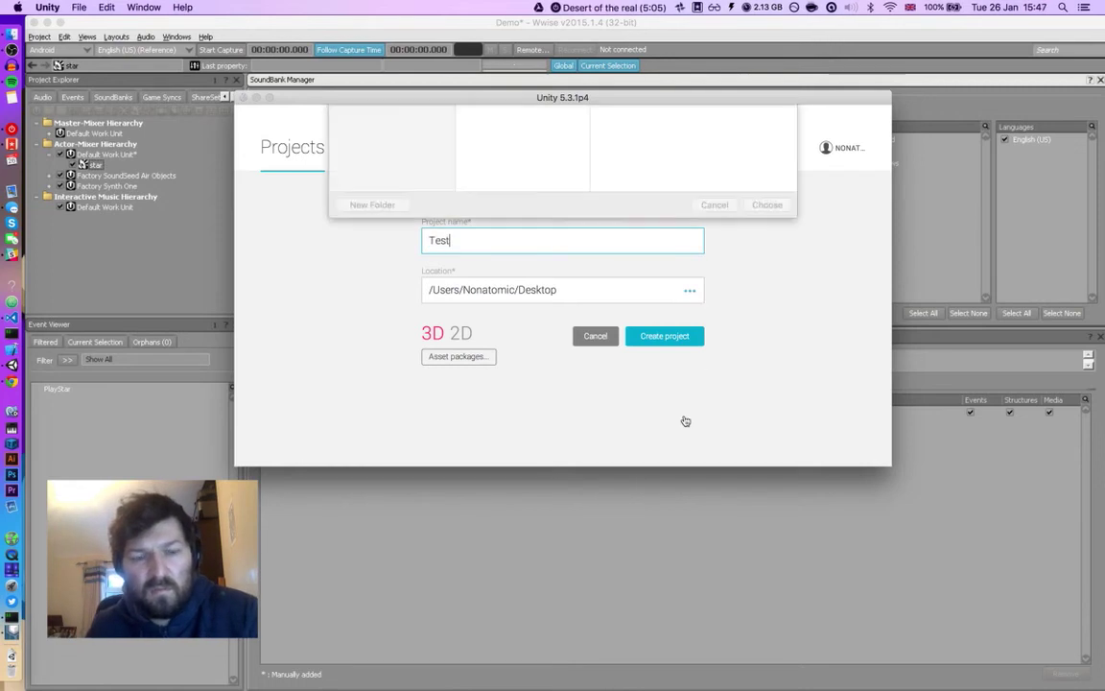
click(485, 159)
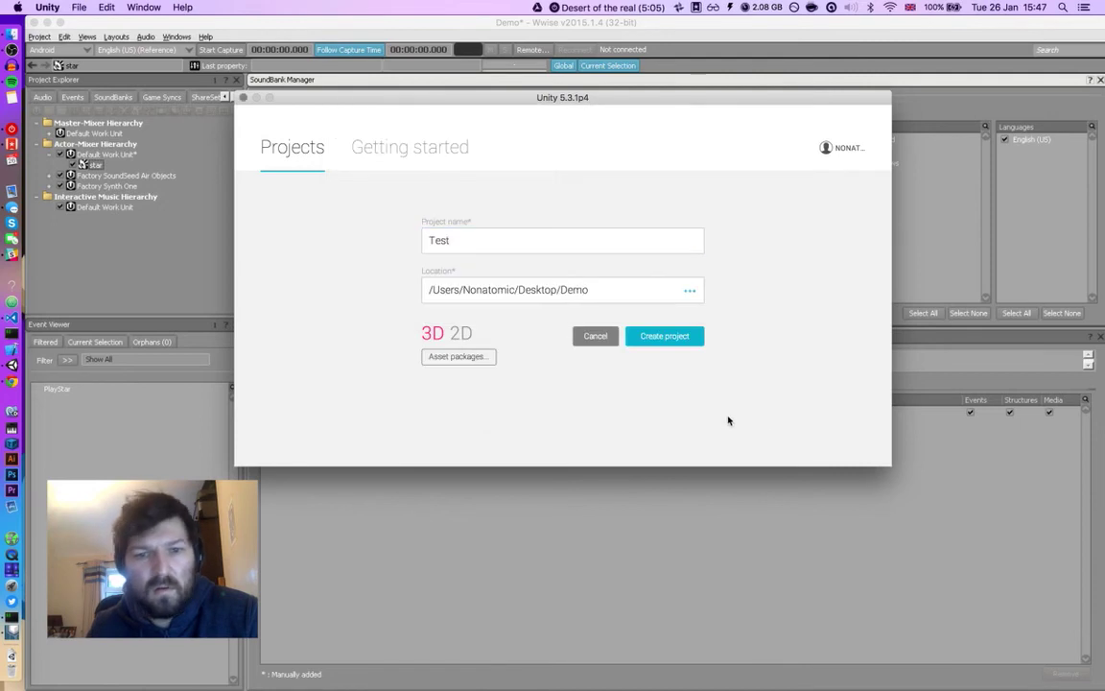
click(661, 335)
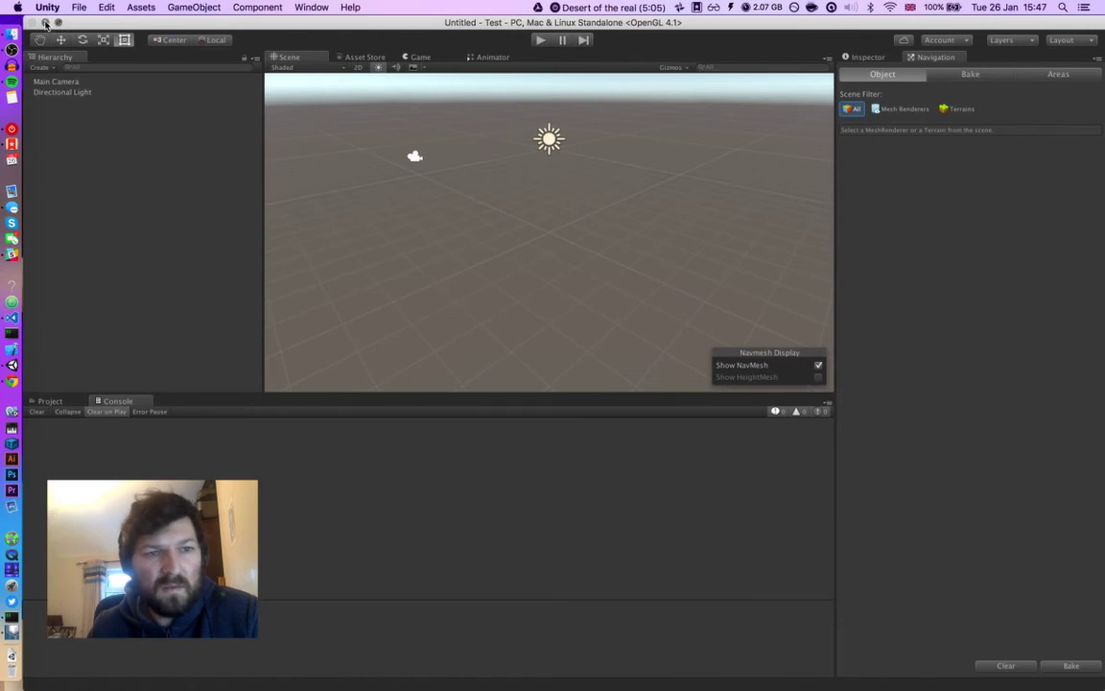
Step: Copy the PlayMaker and Plugins folders from the untitled folder into Test/Assets
click(45, 24)
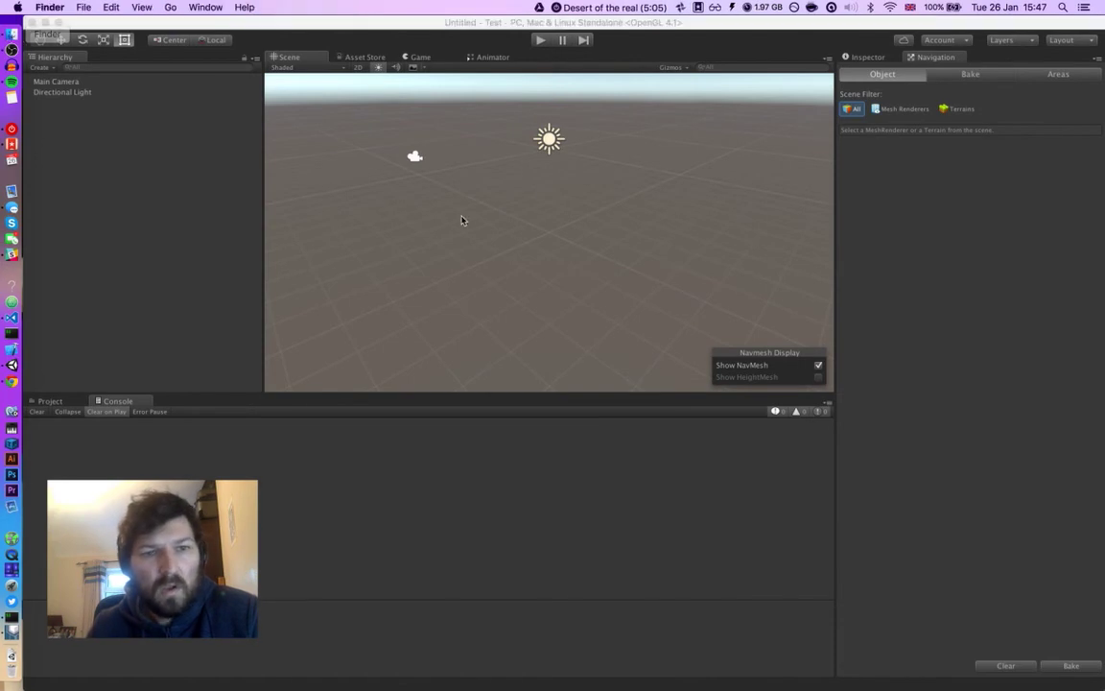
key(super+n)
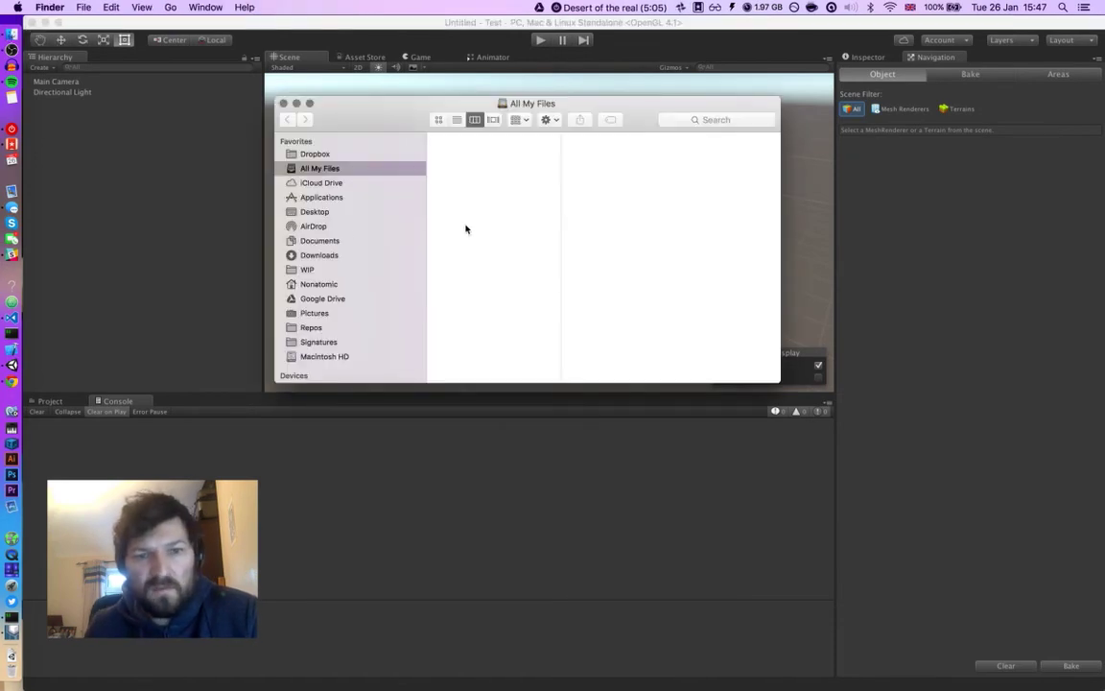
click(315, 212)
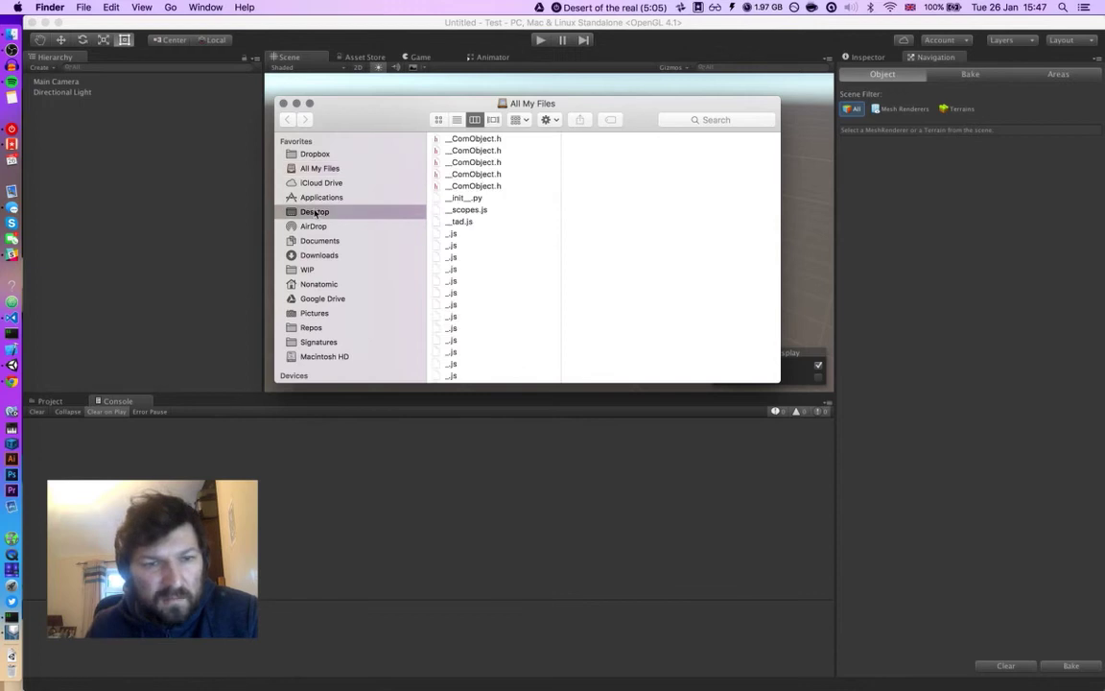
click(455, 176)
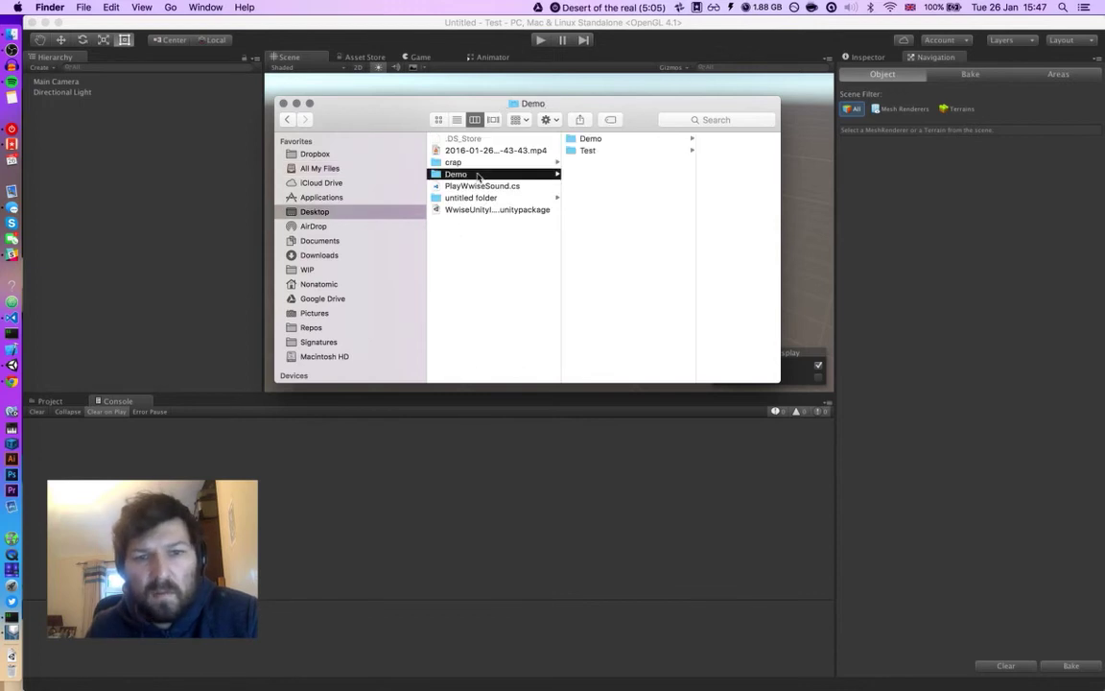
click(475, 198)
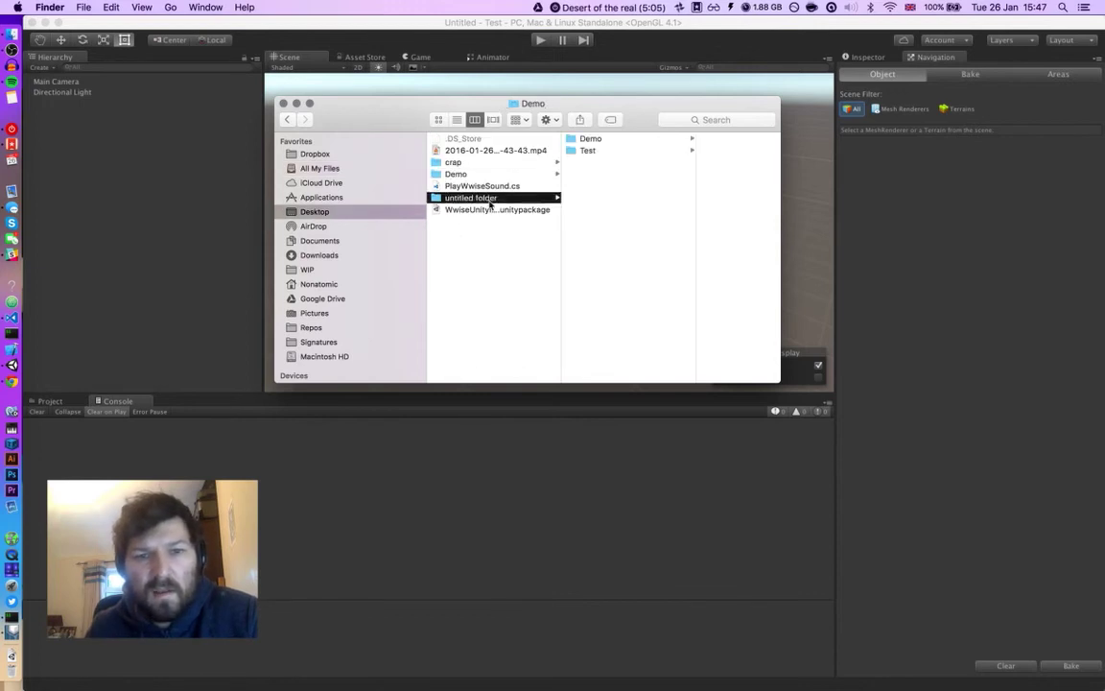
drag(605, 197, 607, 244)
drag(593, 168, 790, 218)
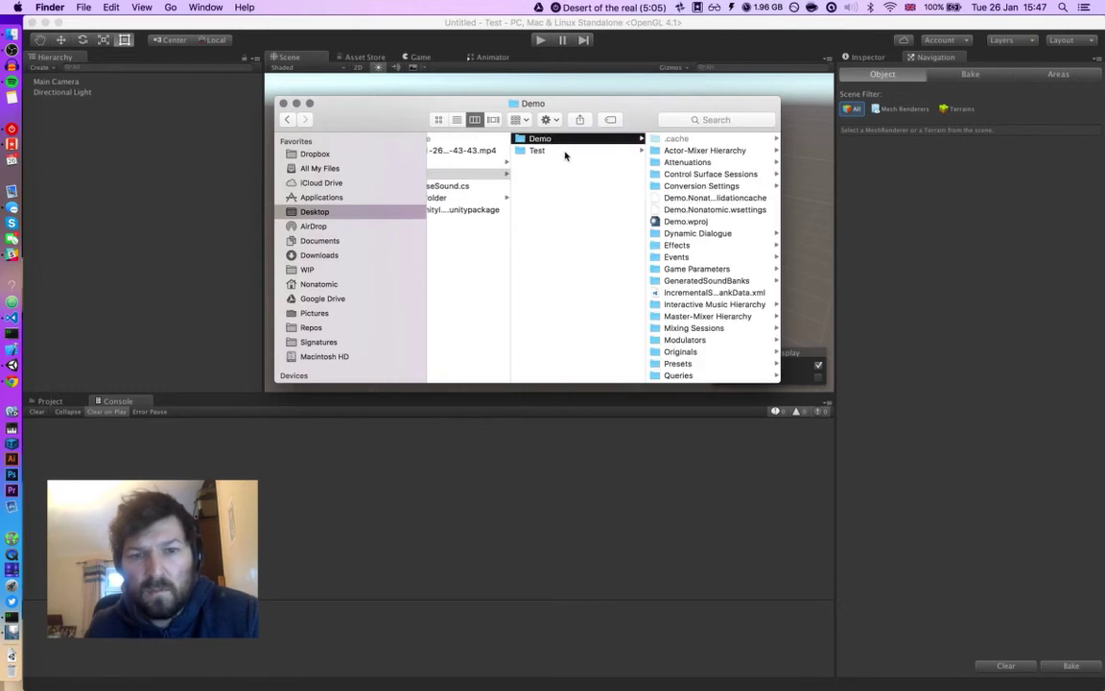
click(626, 151)
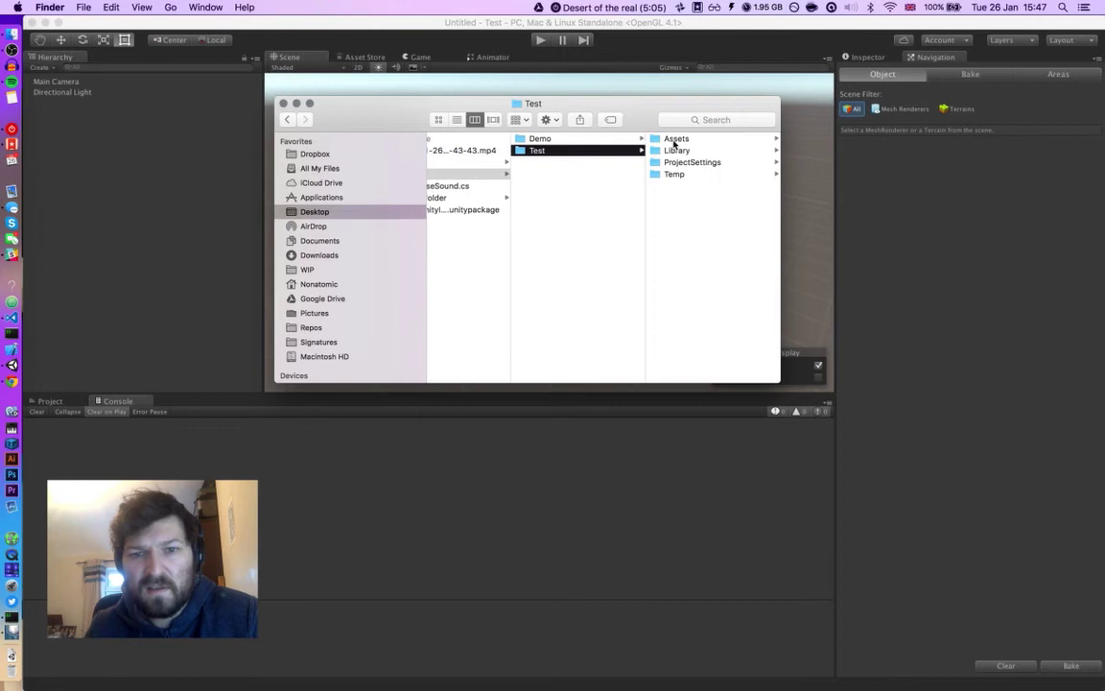
drag(675, 144, 681, 198)
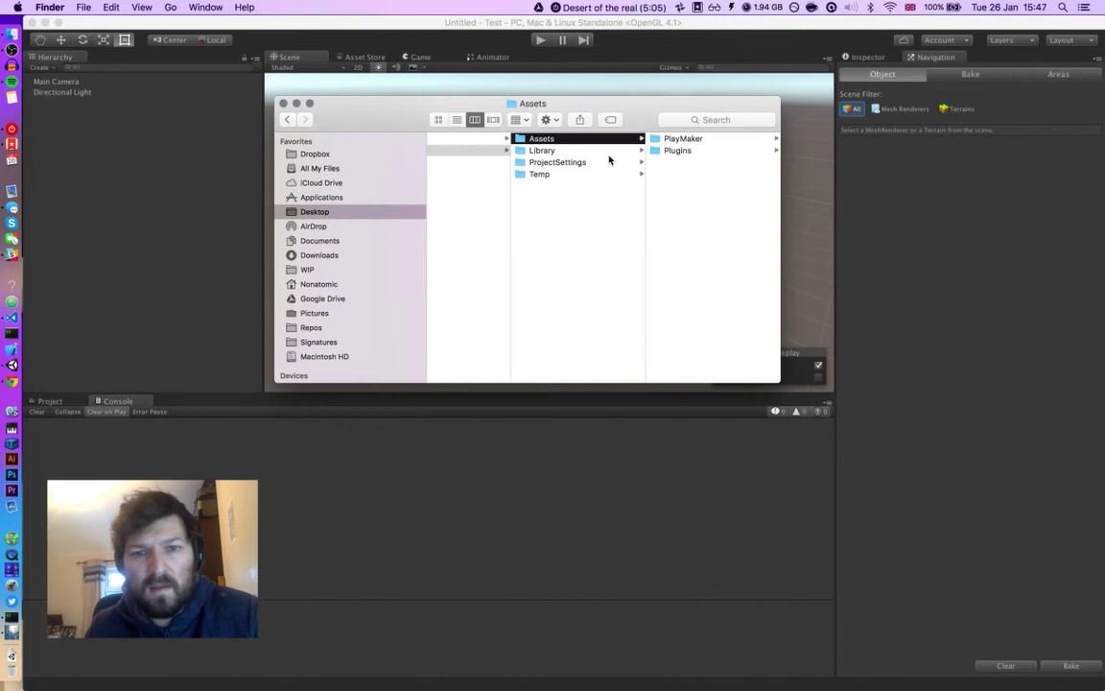
Step: Copy GeneratedSoundBanks from the Demo Wwise project into Test/Assets and check the Assets contents
click(458, 154)
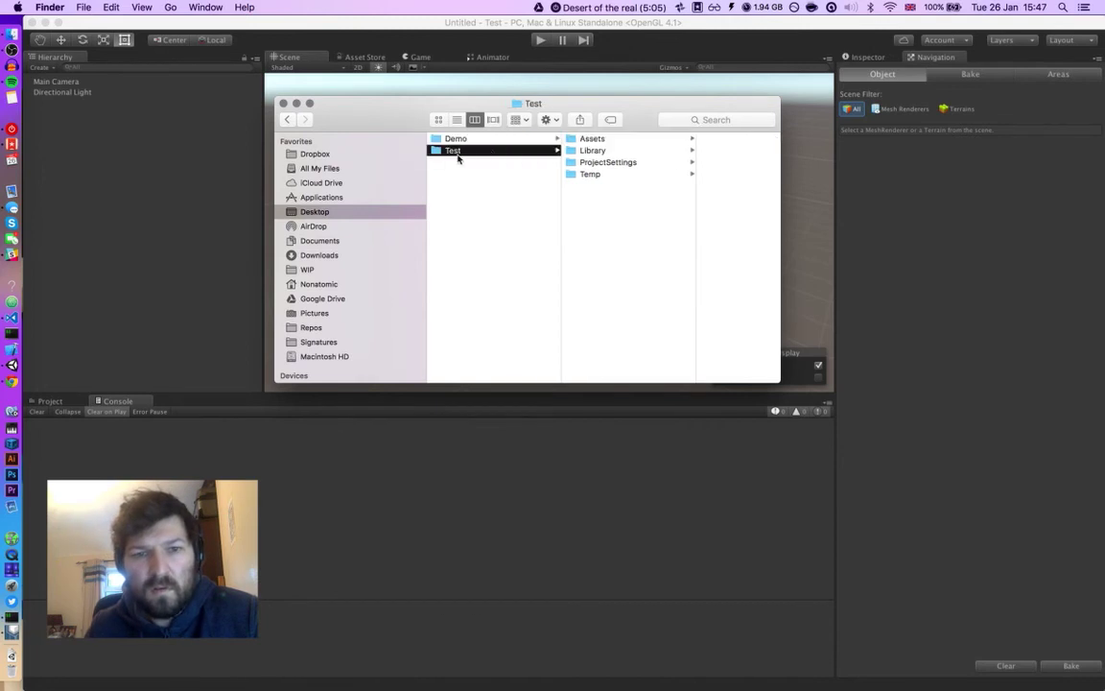
click(486, 140)
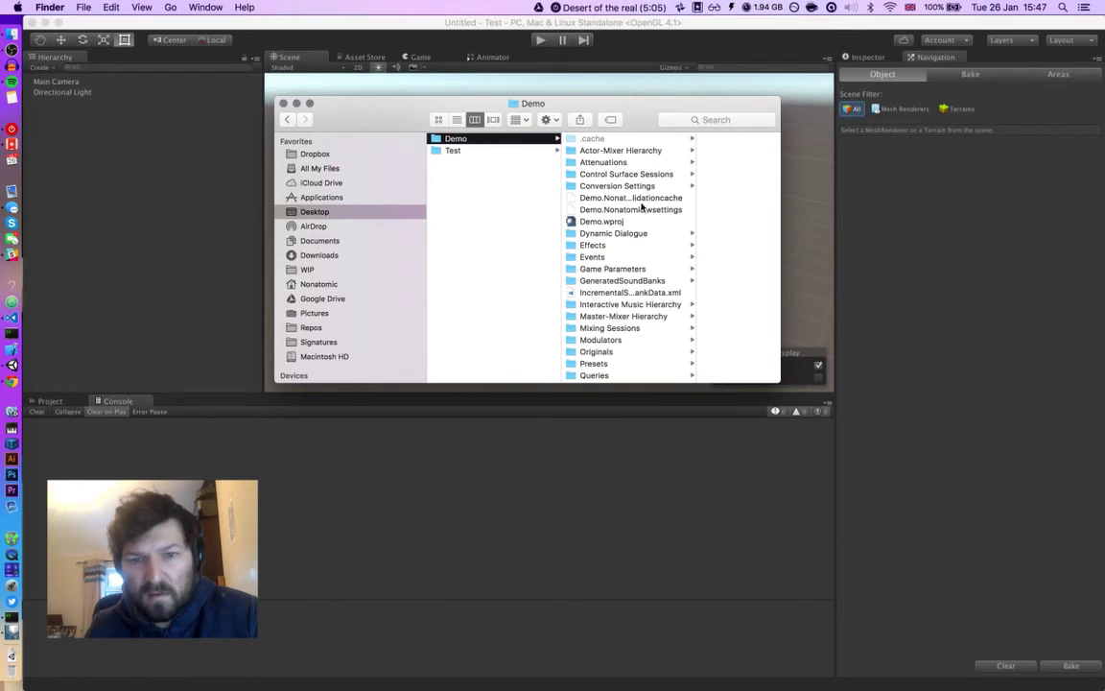
click(607, 281)
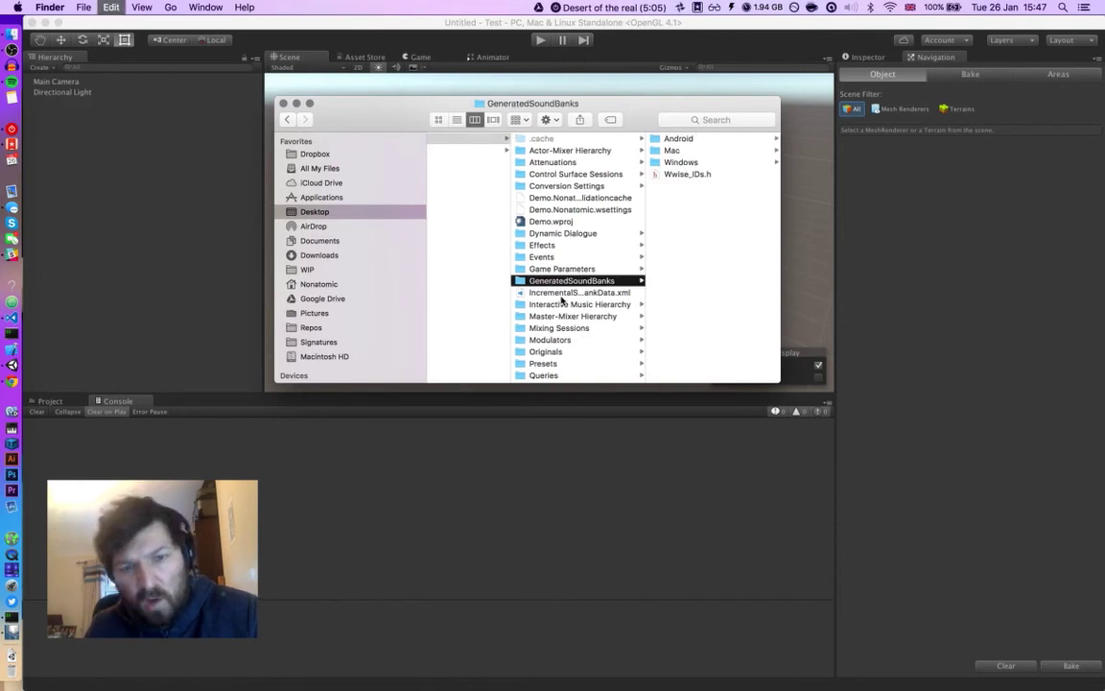
click(459, 151)
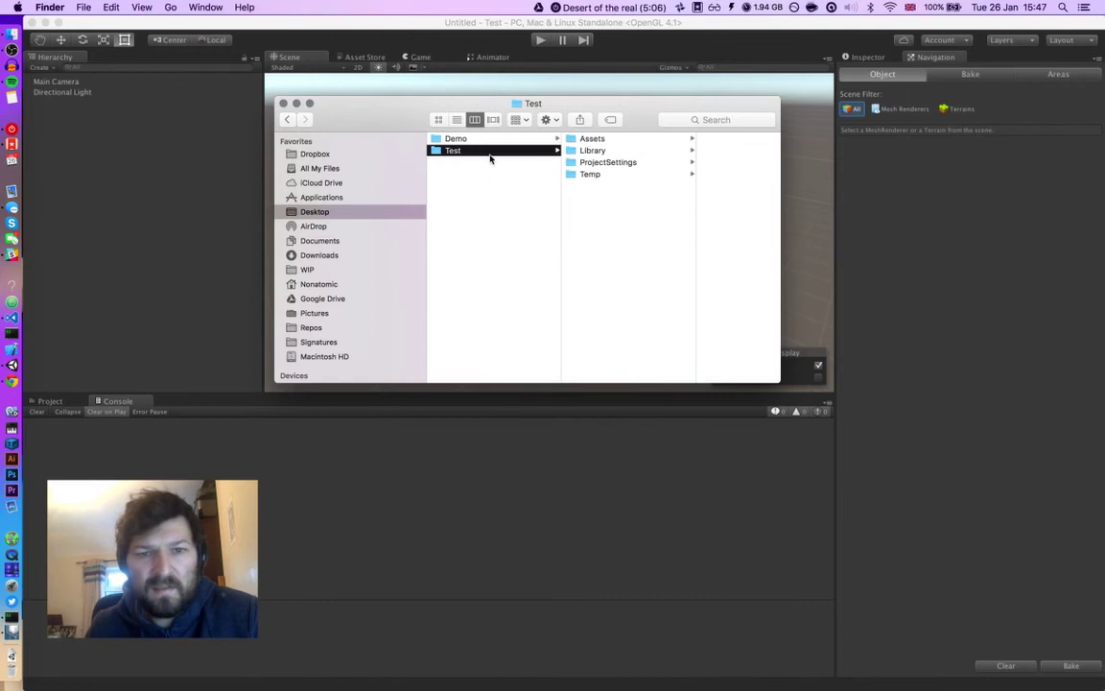
click(595, 138)
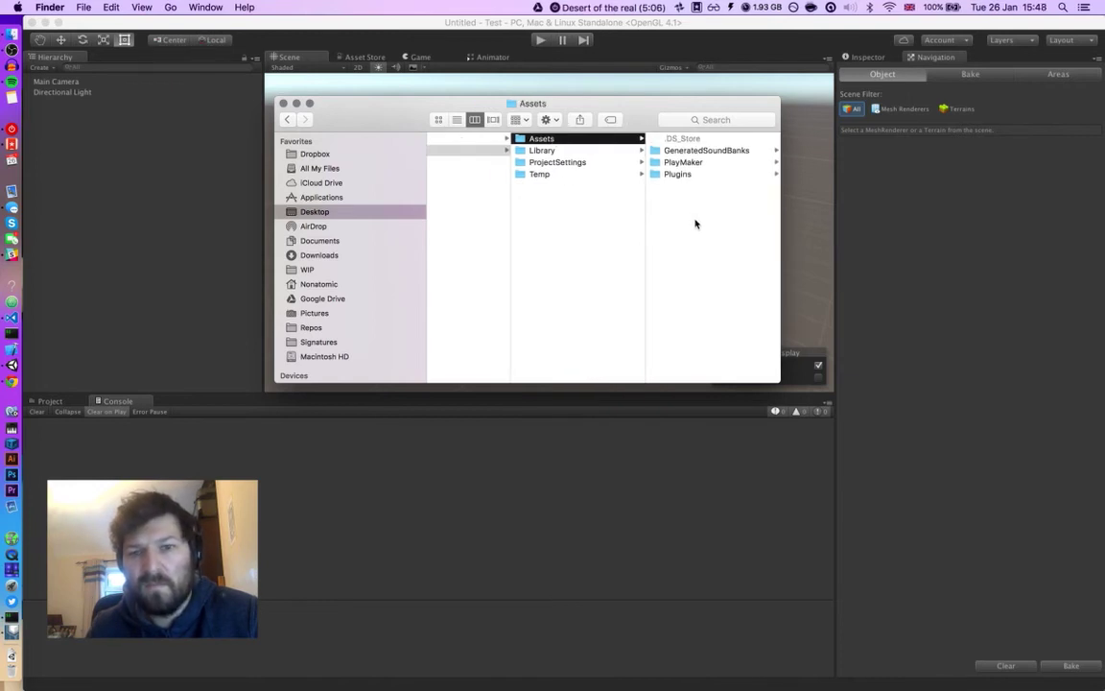
click(449, 152)
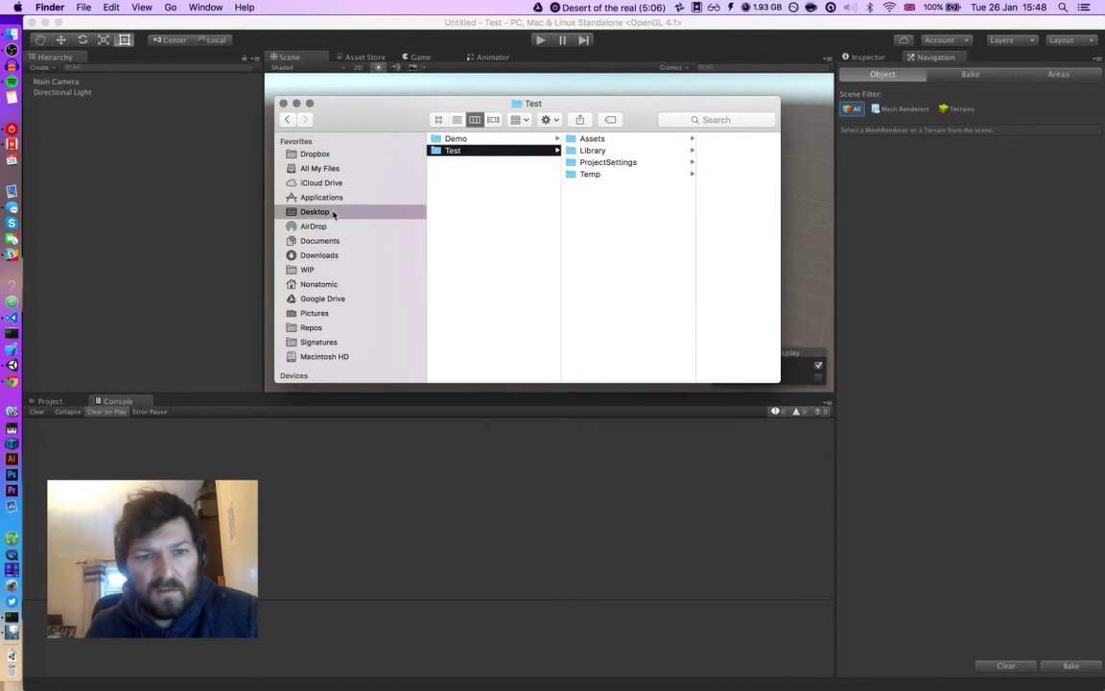
Step: Let Unity import the new assets and place the Finder window for Test at the lower right
click(51, 23)
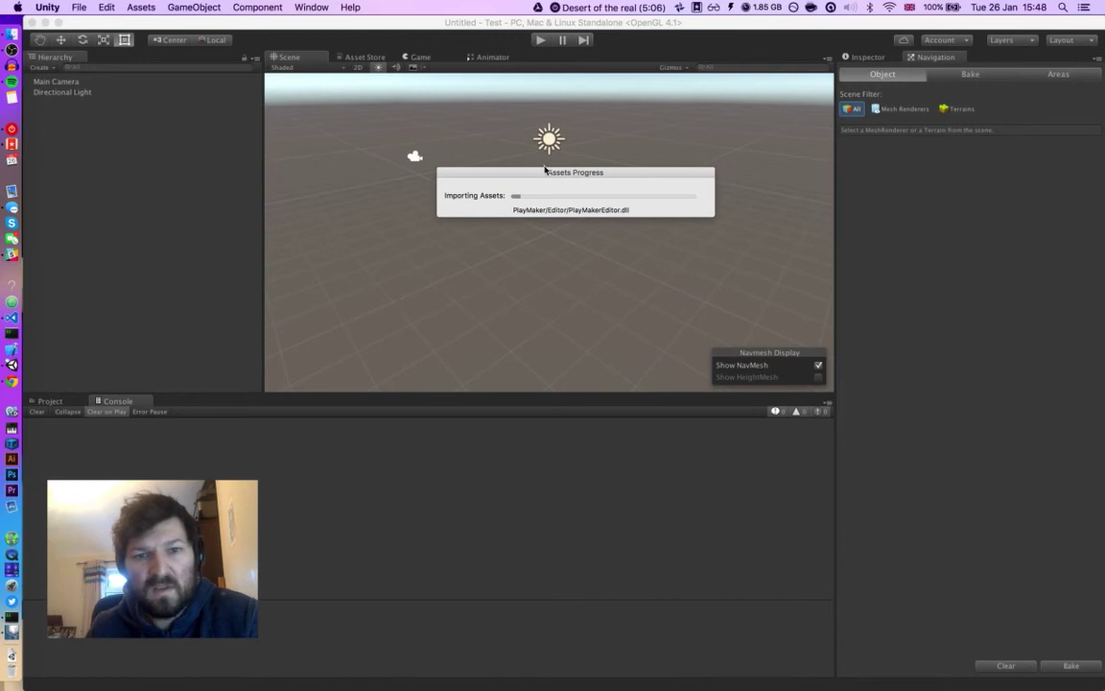
drag(545, 170, 443, 169)
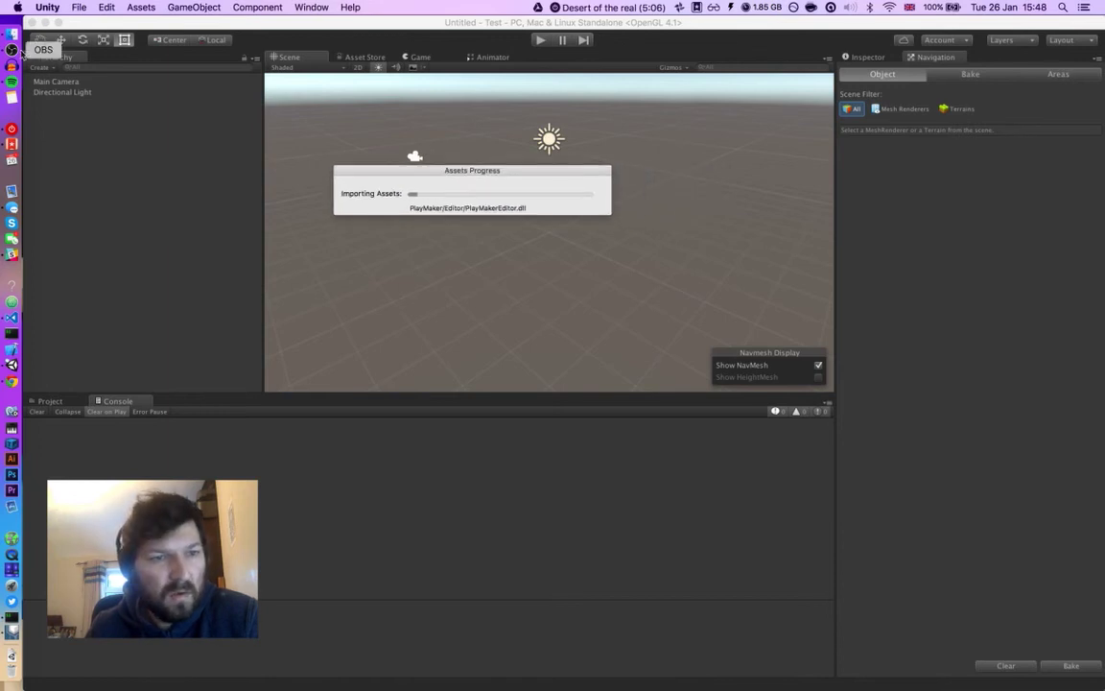
click(12, 35)
drag(542, 102, 813, 349)
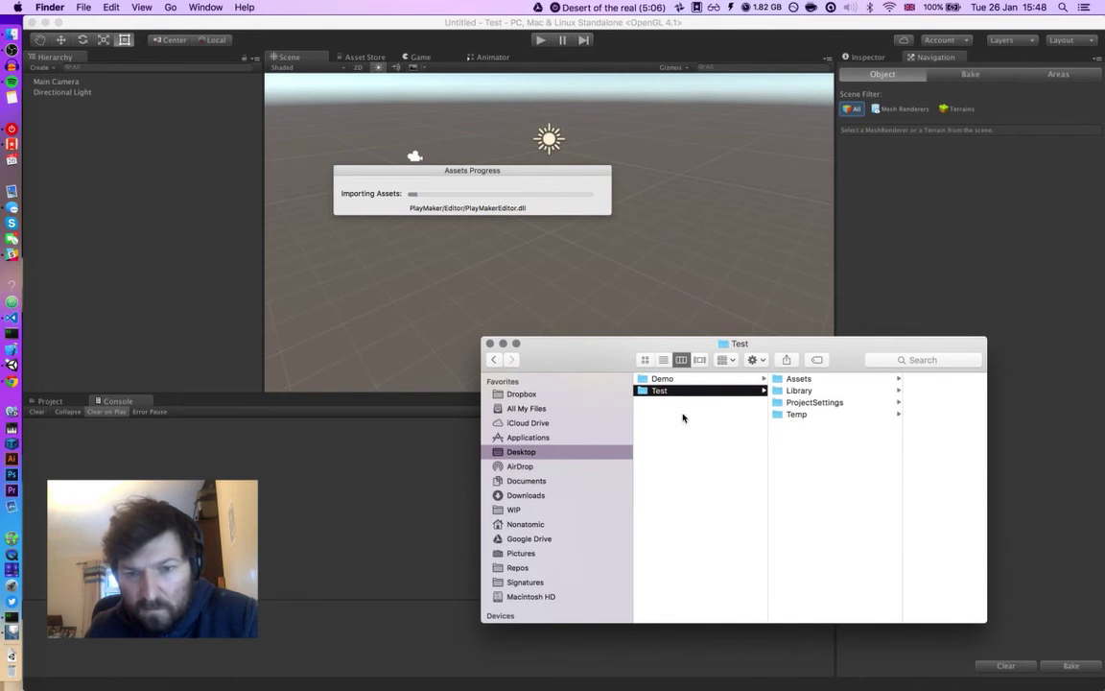
Step: Copy the PlayWwiseSound.cs script from the Desktop
click(686, 380)
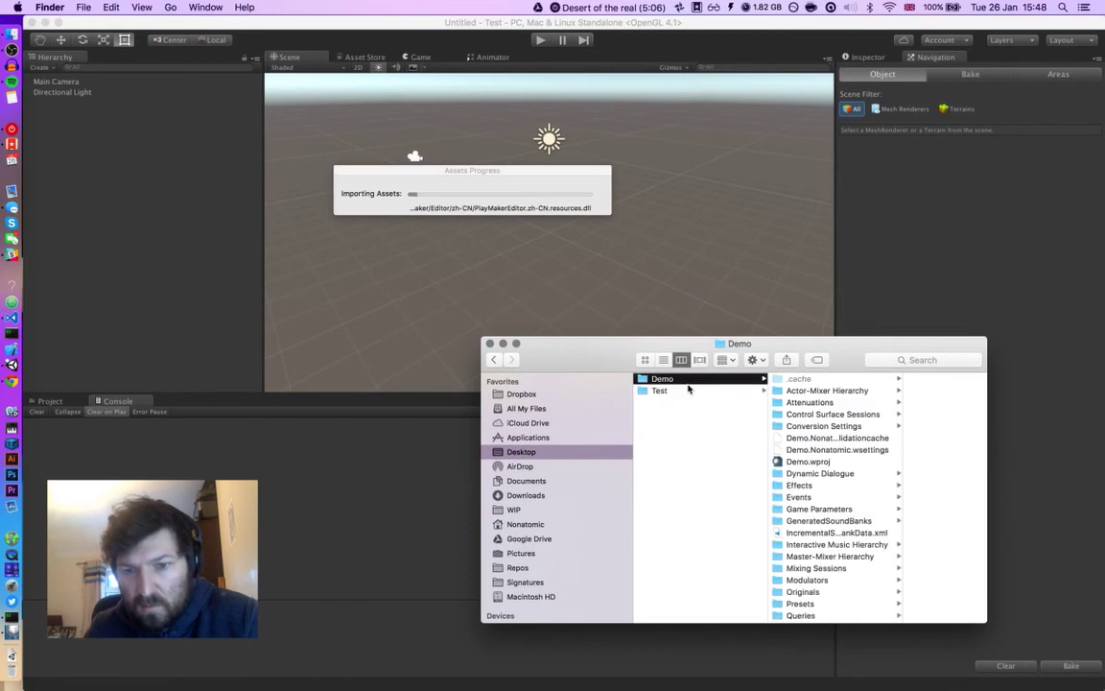
click(688, 389)
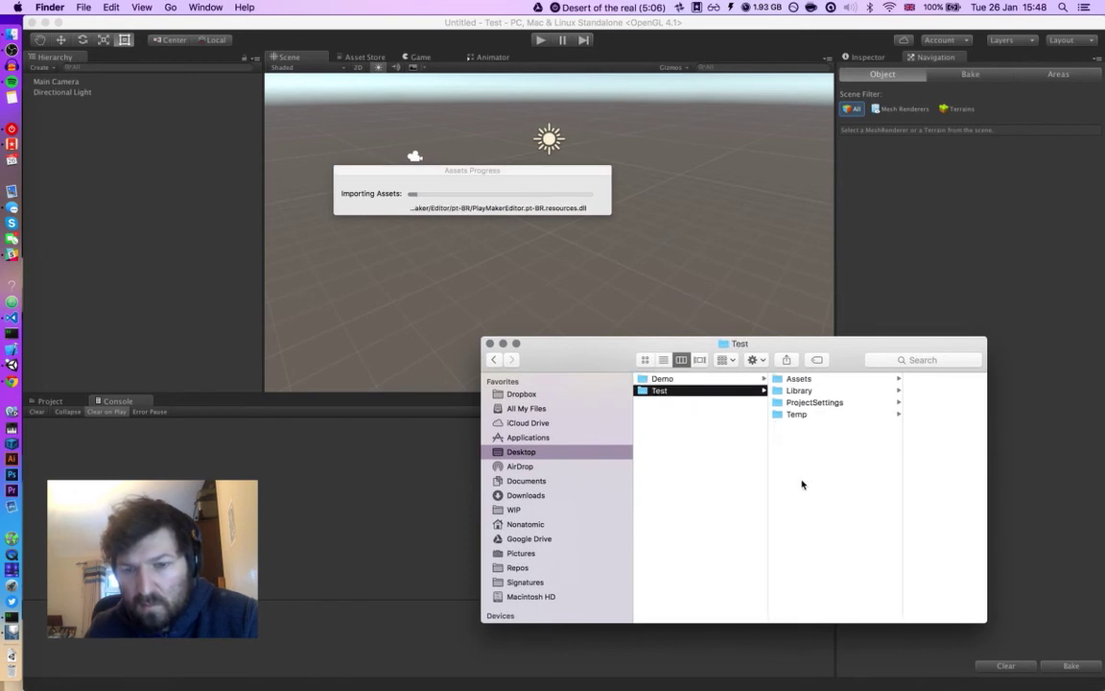
click(542, 453)
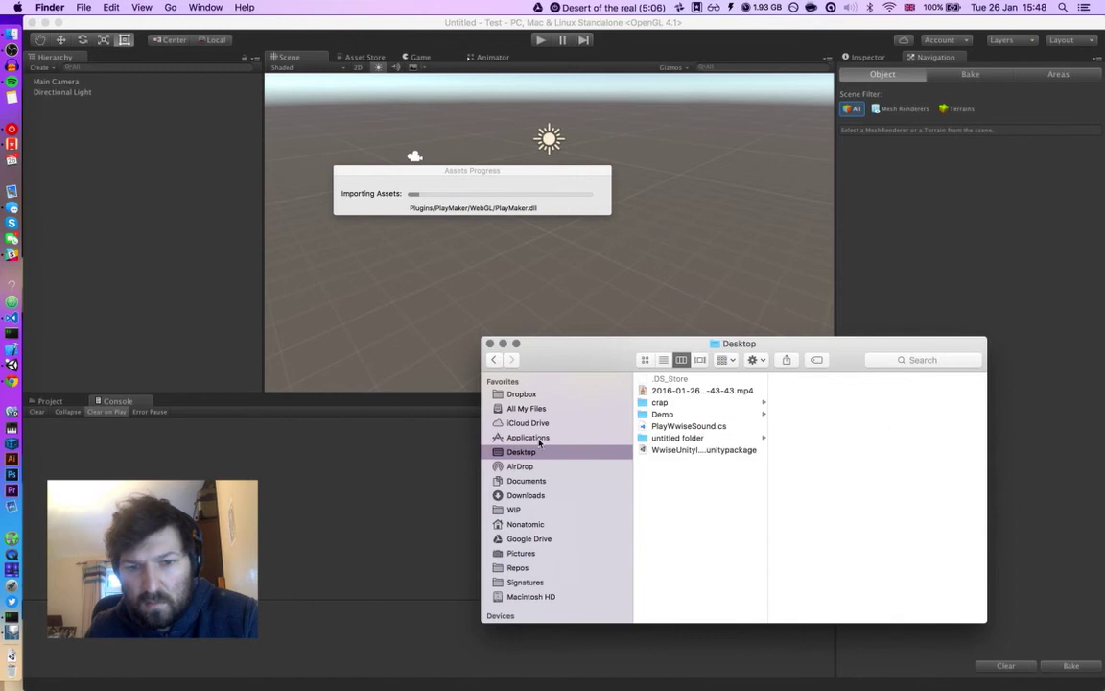
click(655, 424)
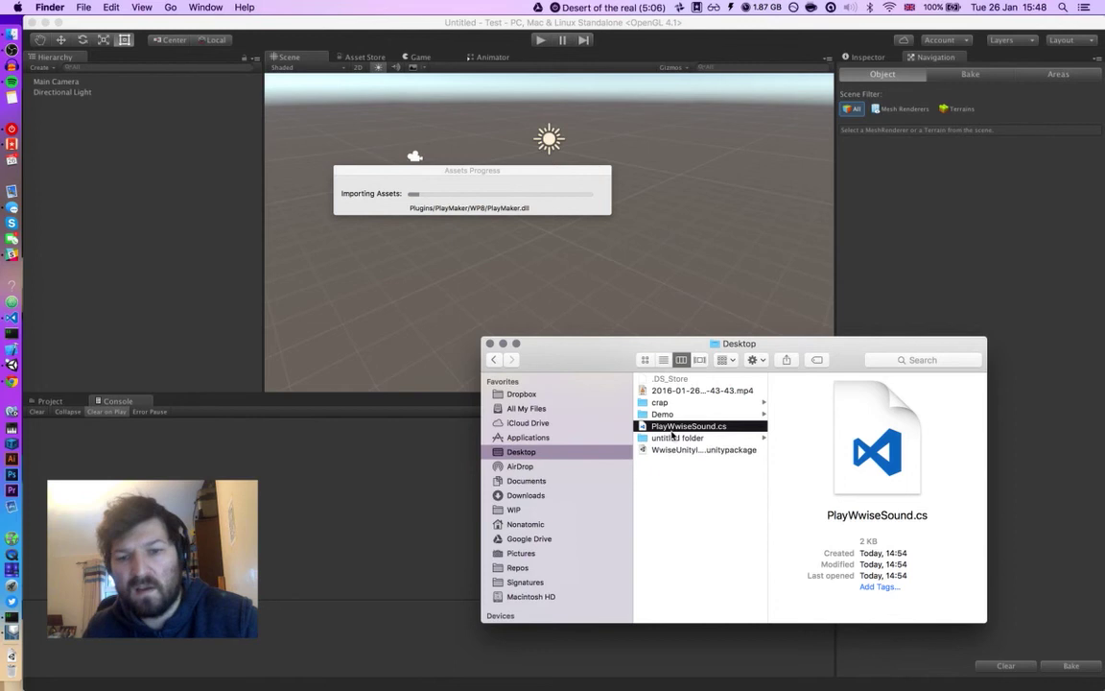
right_click(672, 425)
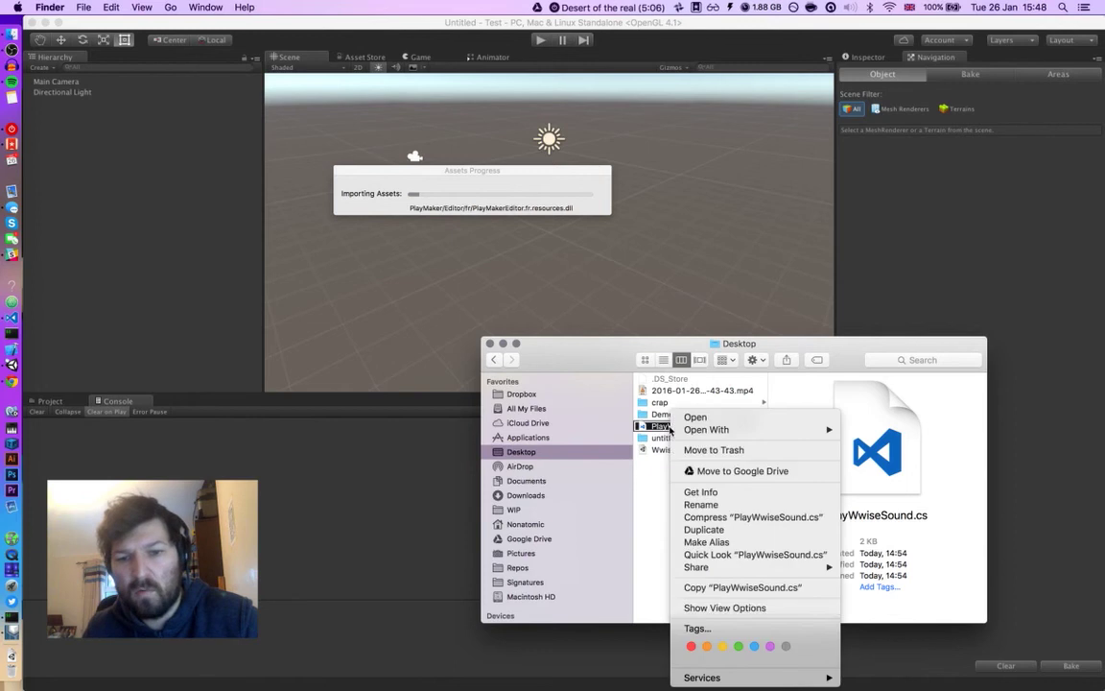
click(723, 588)
Step: Browse to Demo > Test > Assets > PlayMaker > Actions and confirm PlayWwiseSound.cs is there
click(680, 415)
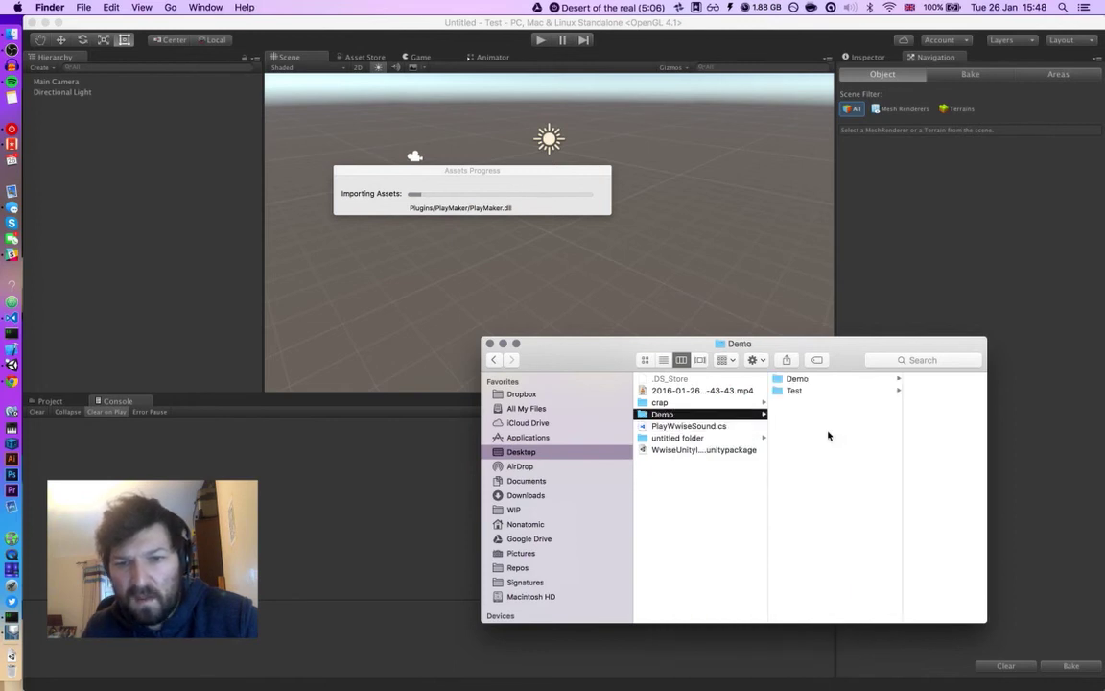
click(809, 382)
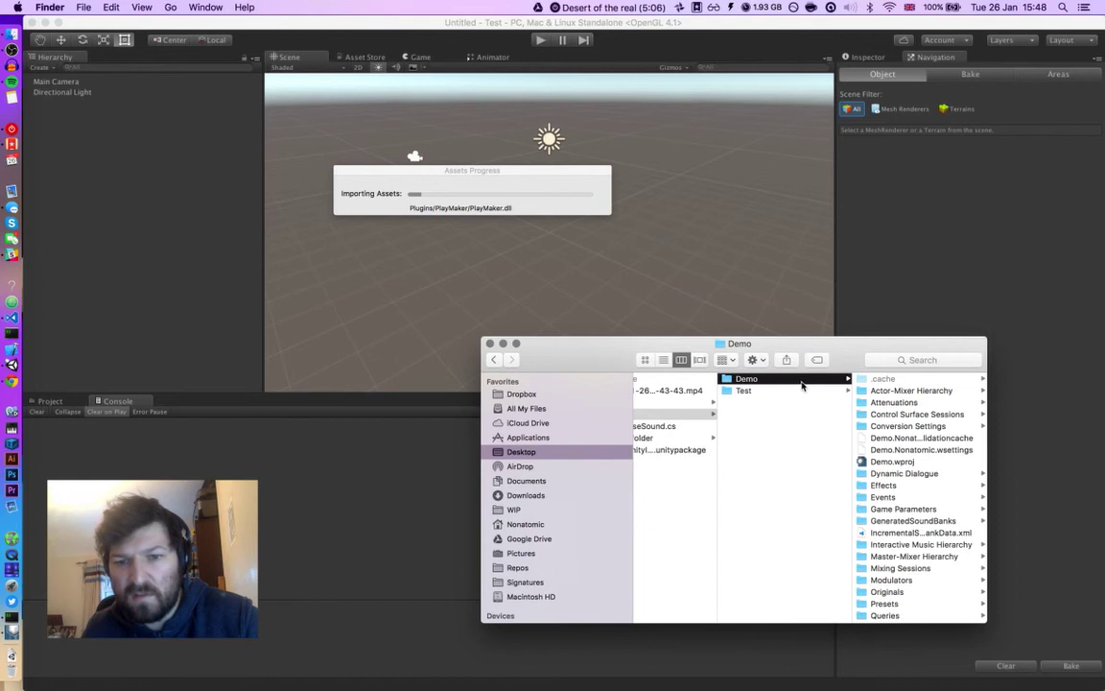
click(734, 391)
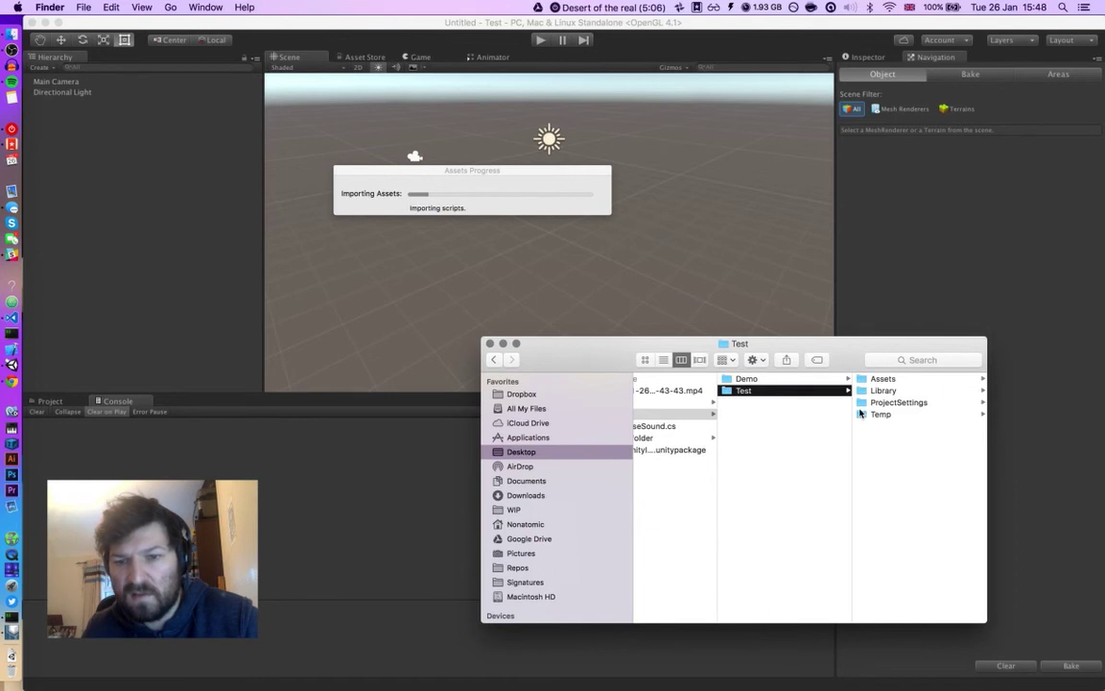
click(880, 379)
click(891, 414)
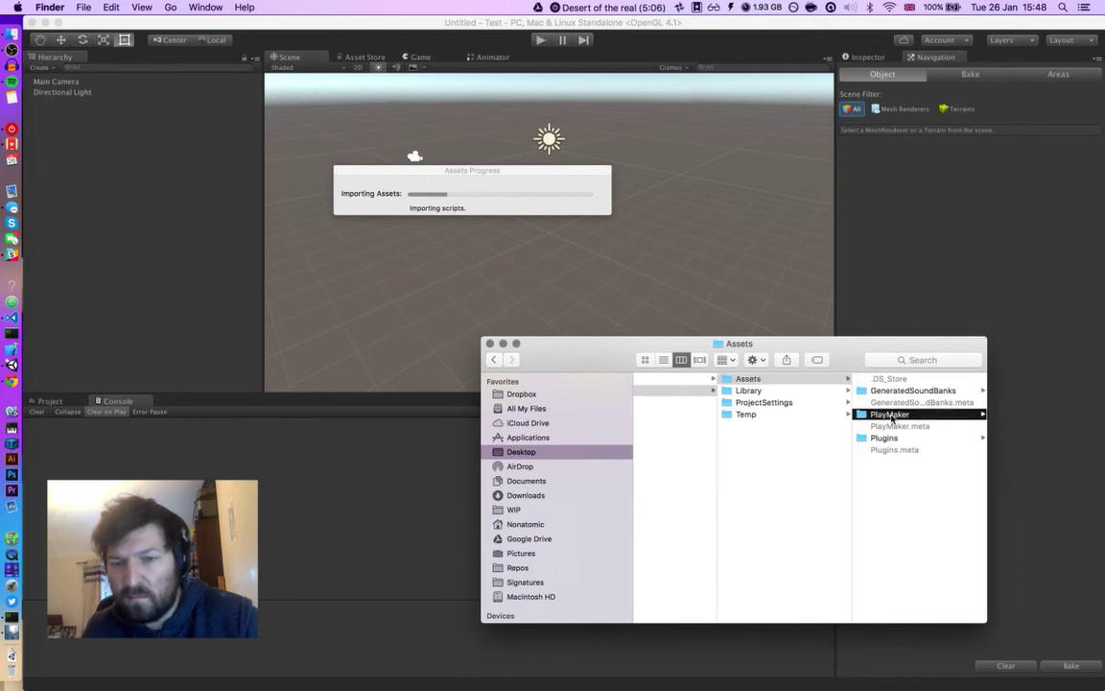
click(882, 390)
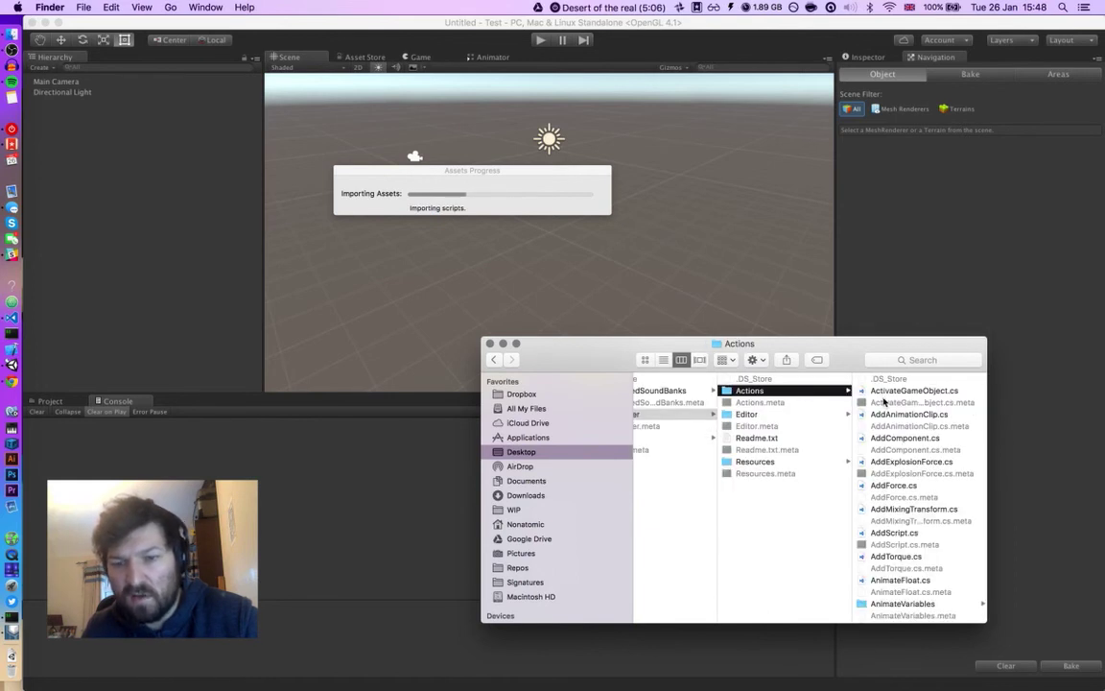
right_click(799, 393)
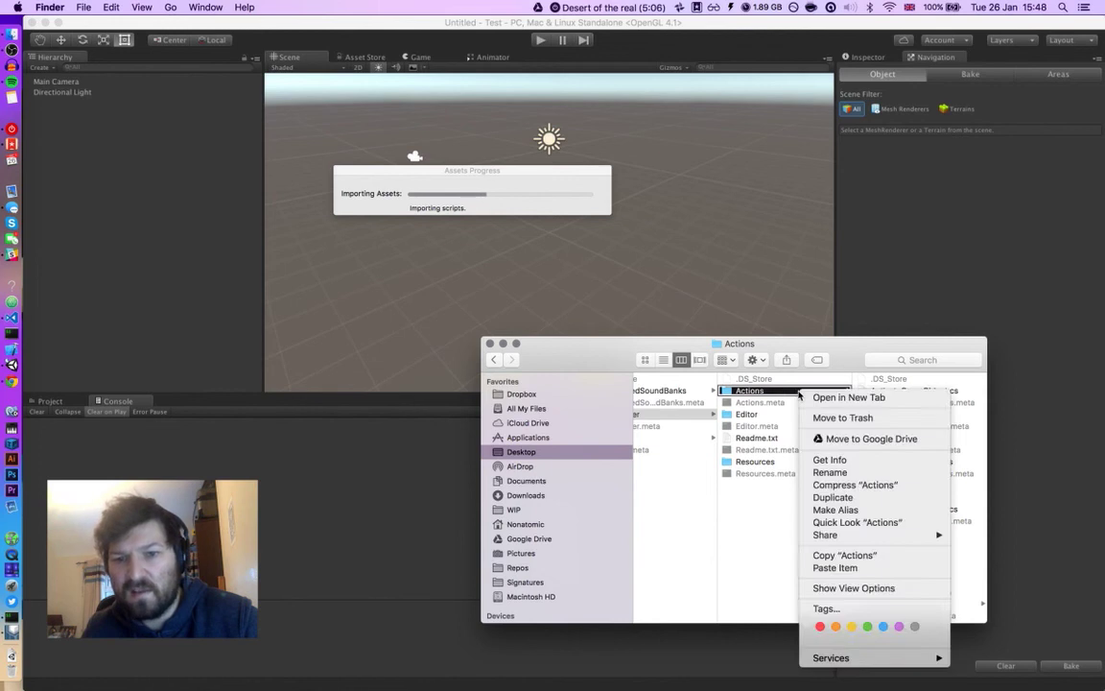
click(738, 394)
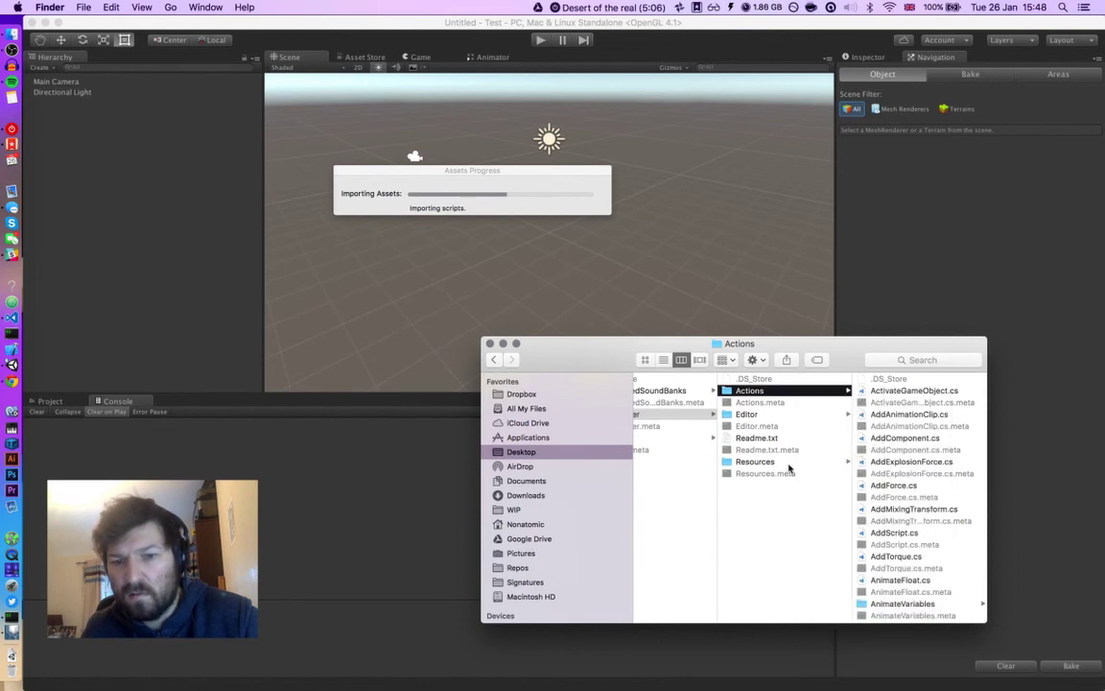
click(897, 508)
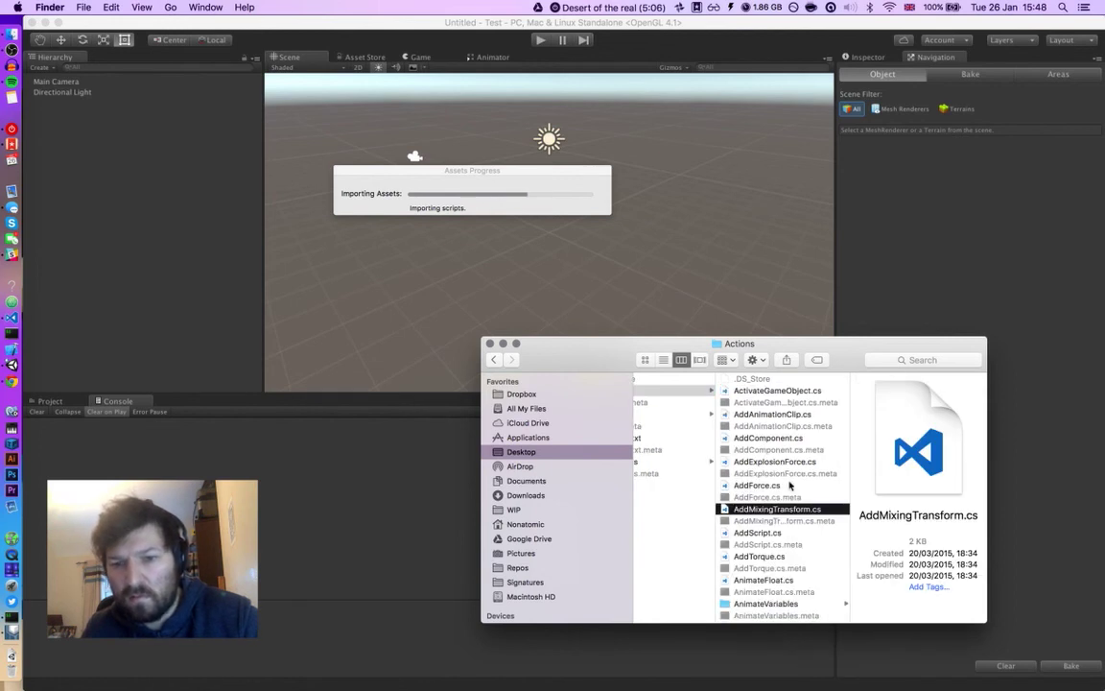
scroll(758, 474, down, 20)
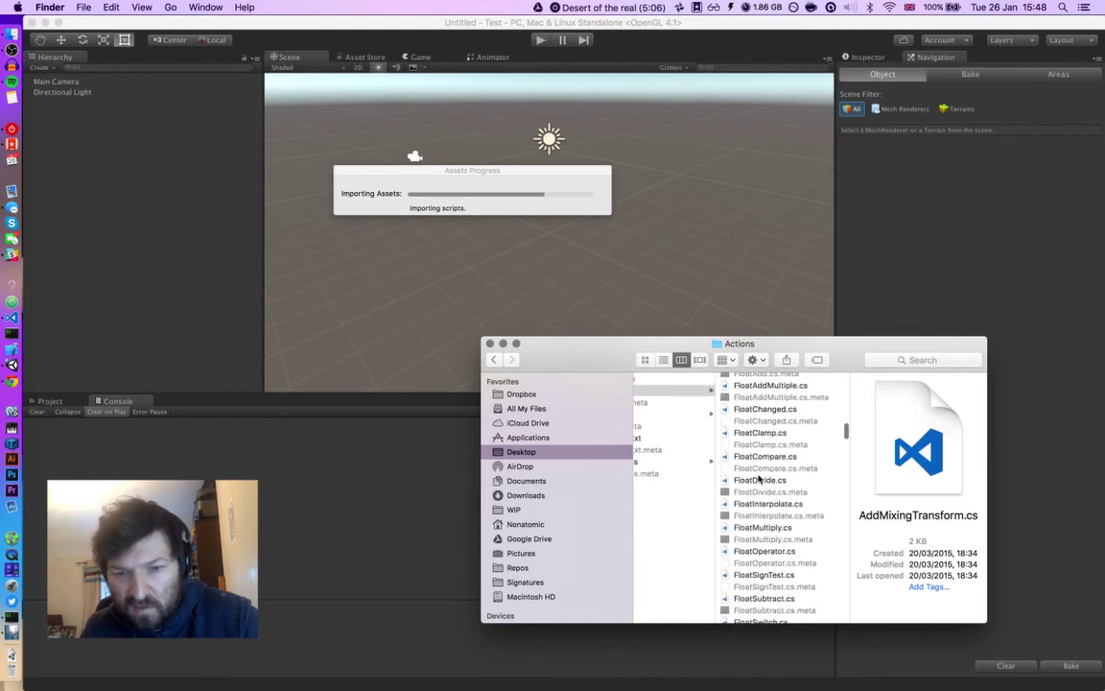
scroll(757, 477, down, 20)
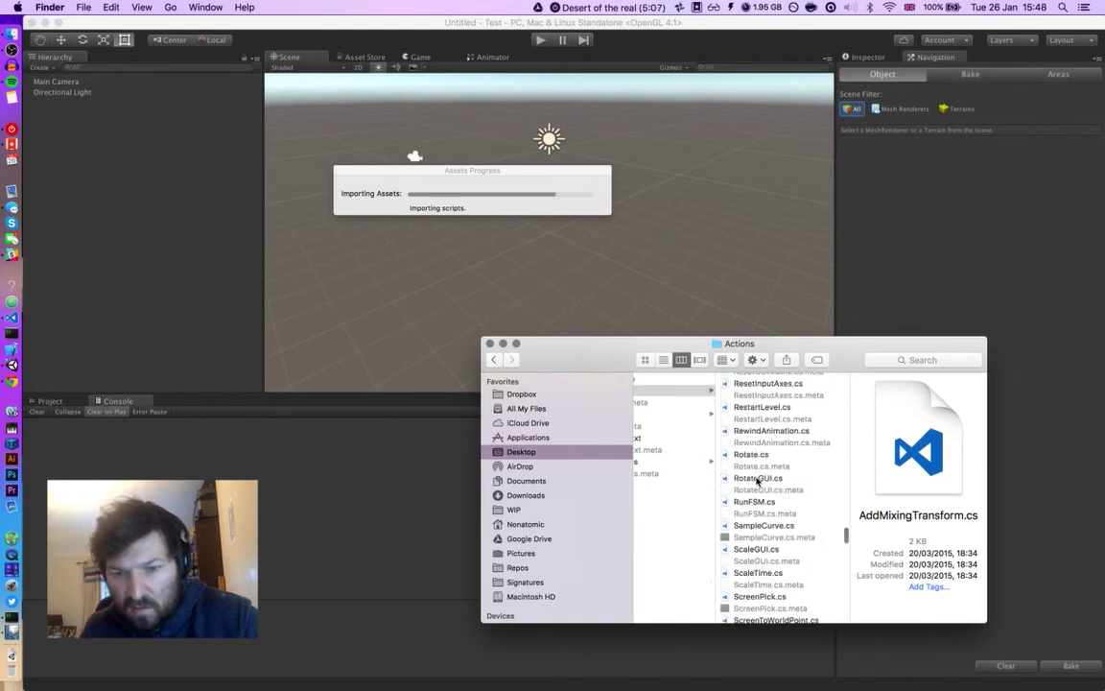
scroll(758, 481, up, 15)
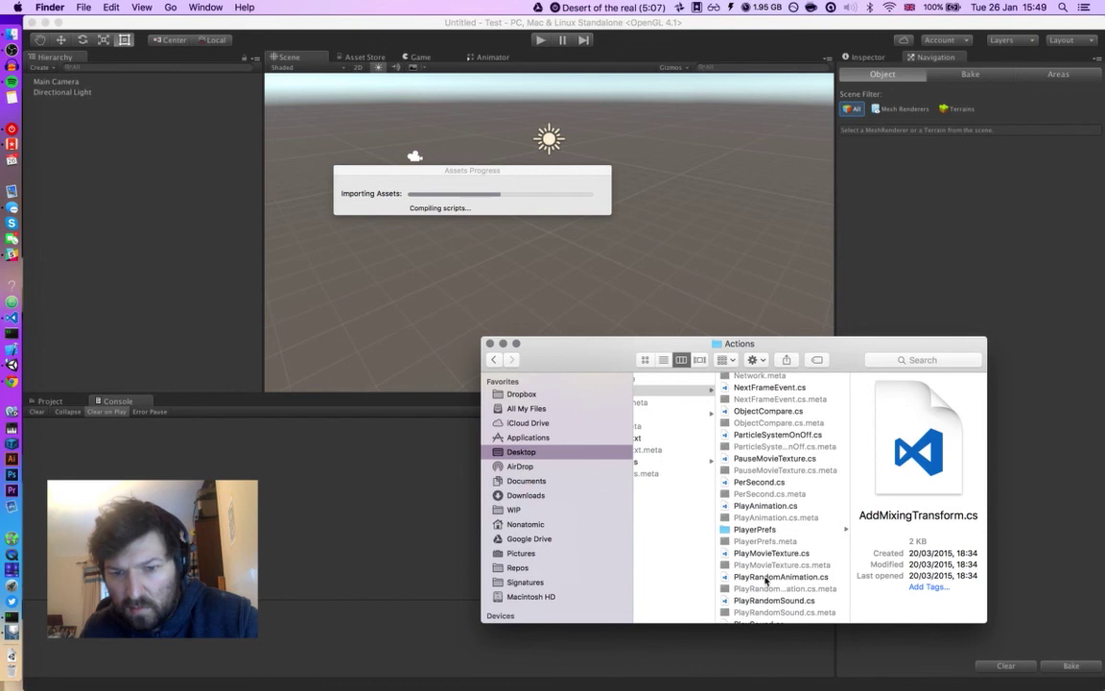
scroll(766, 580, down, 5)
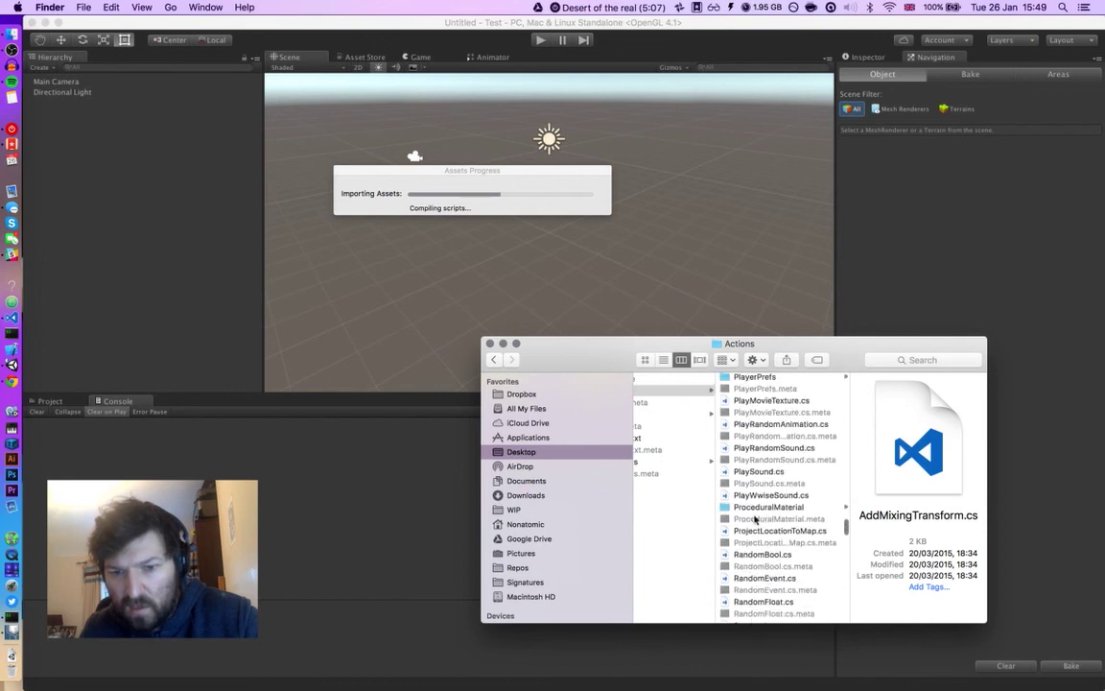
click(767, 495)
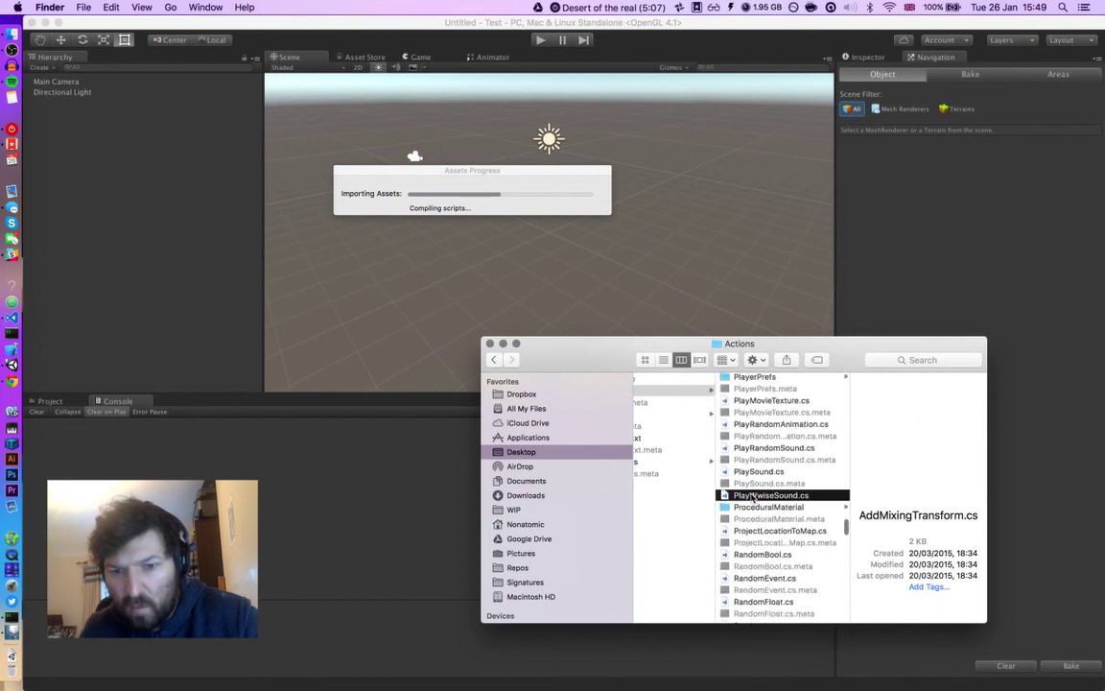
Step: Back in Unity, close the PlayMaker upgrade guide, clear console warnings, and show the Project panel's Assets
click(327, 453)
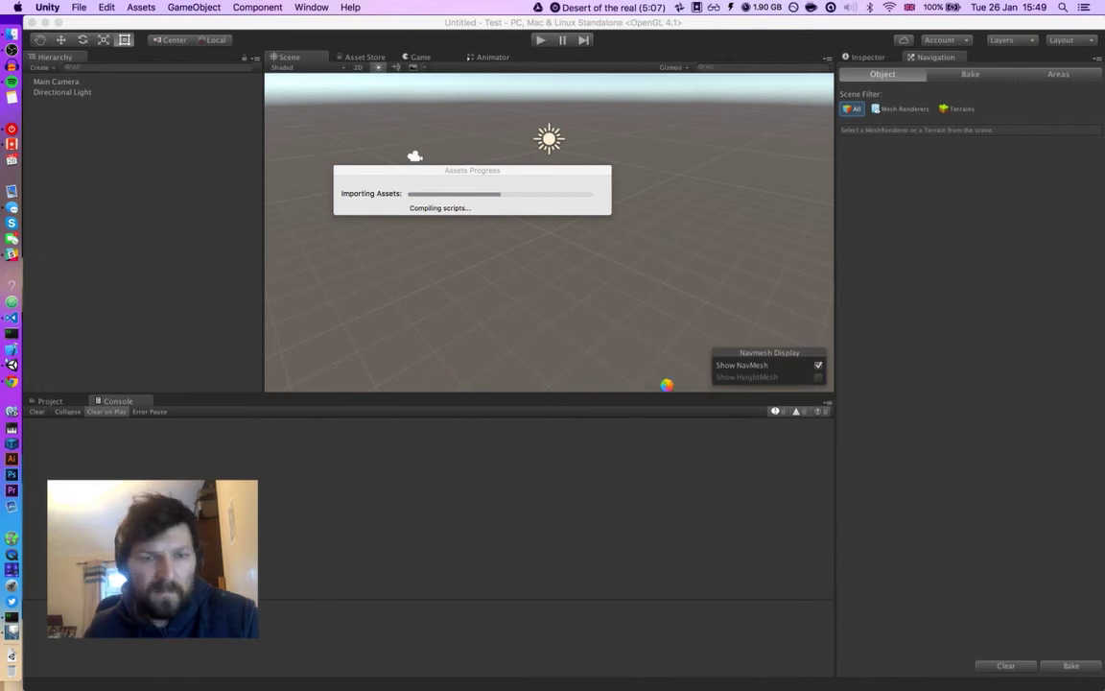
drag(505, 170, 582, 201)
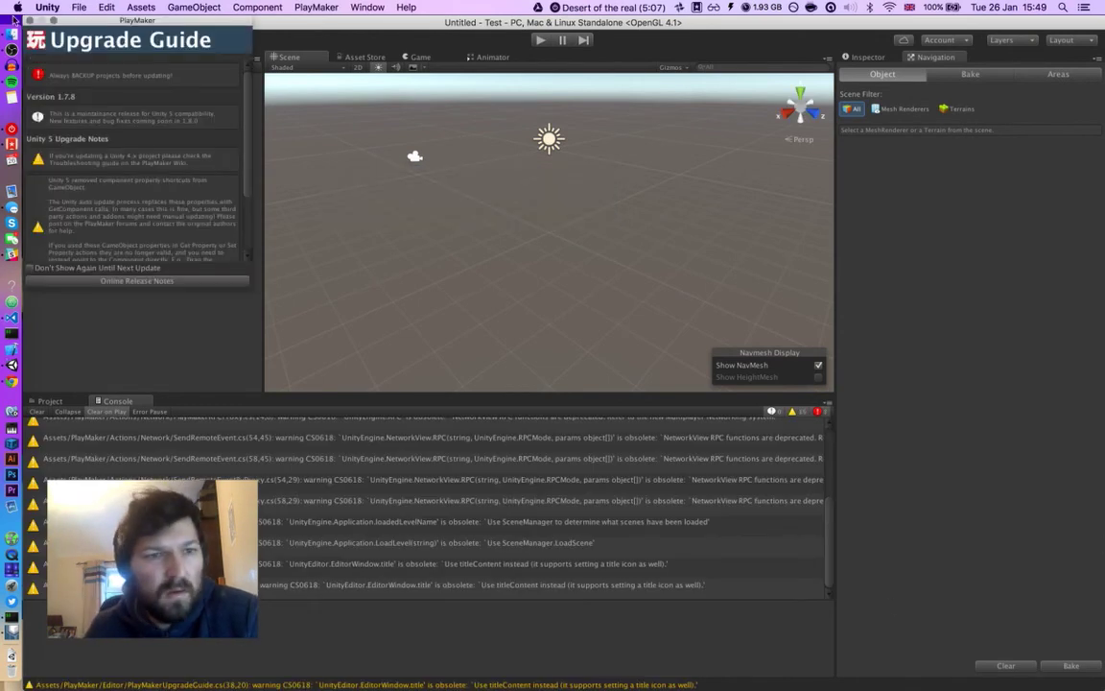
click(29, 19)
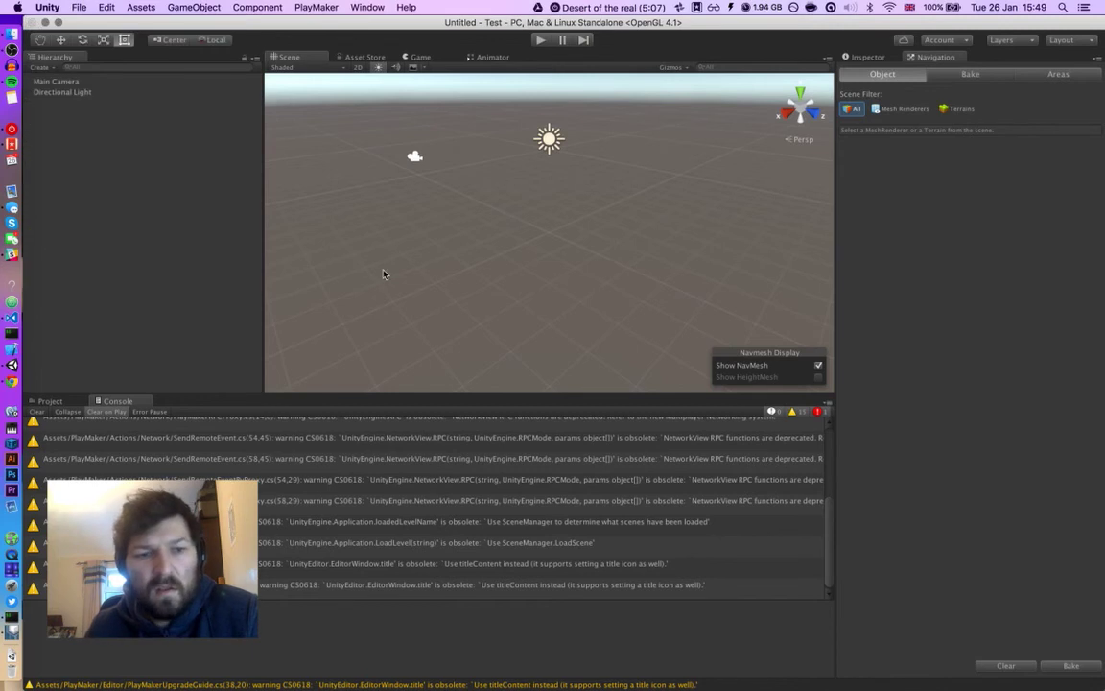
click(38, 412)
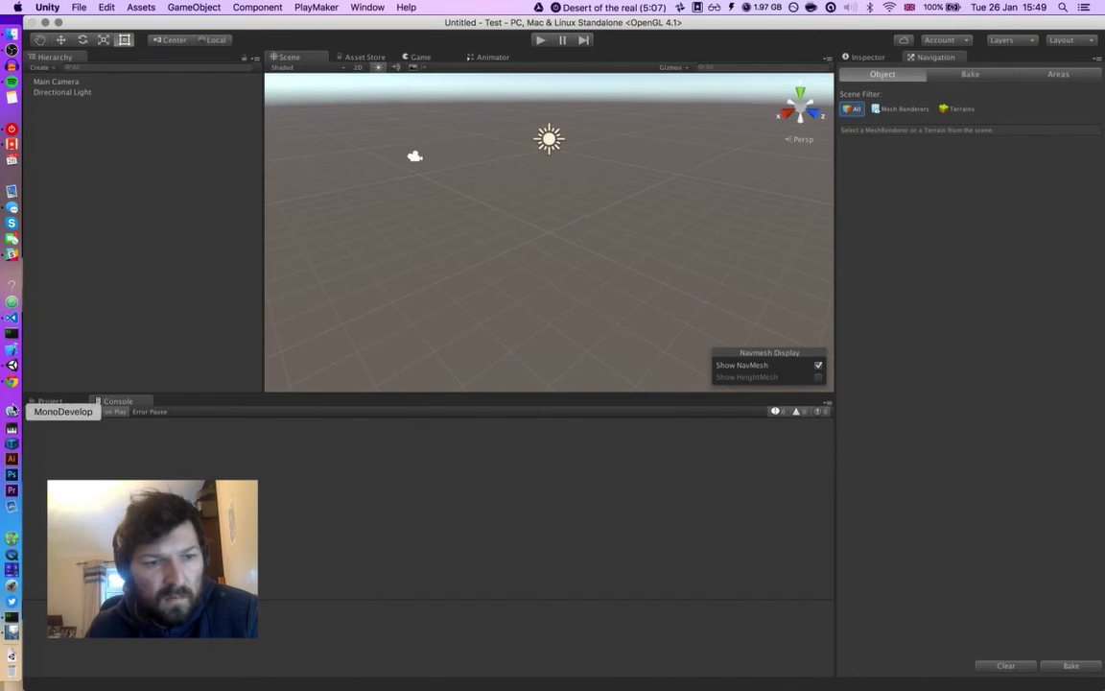
click(50, 401)
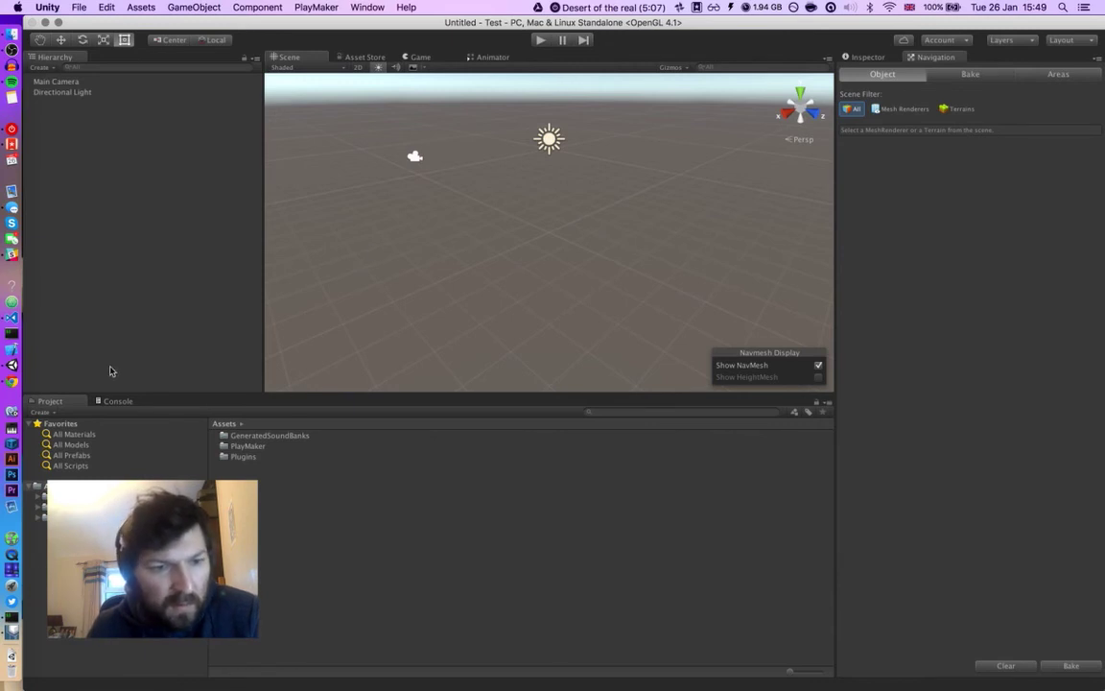
Step: Switch the editor to the Playmaker layout and show the project's asset folders
click(1064, 40)
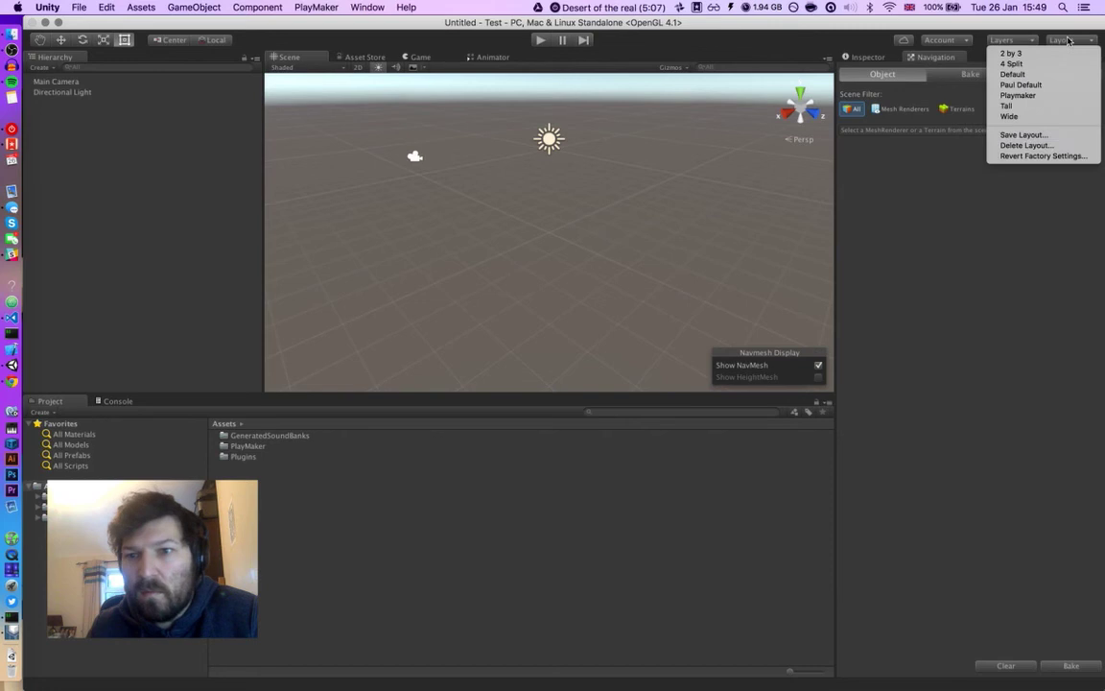
click(1023, 234)
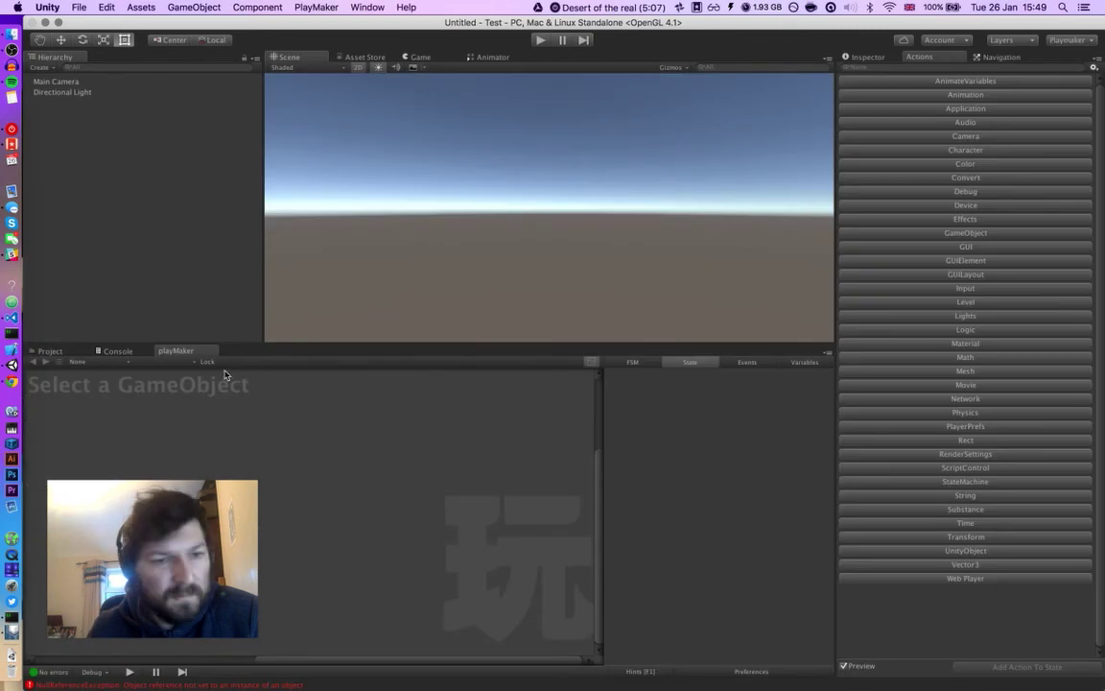
click(48, 351)
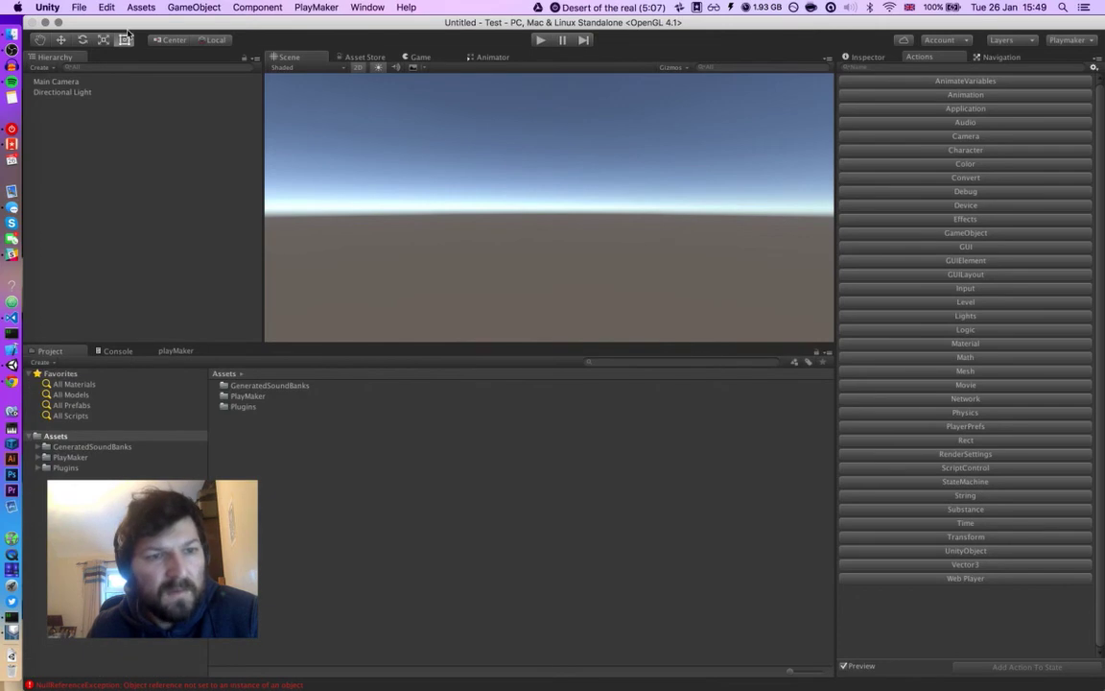
Step: Look through the Assets and Edit menus, then bring Finder back to the front
click(97, 7)
mouse_move(92, 6)
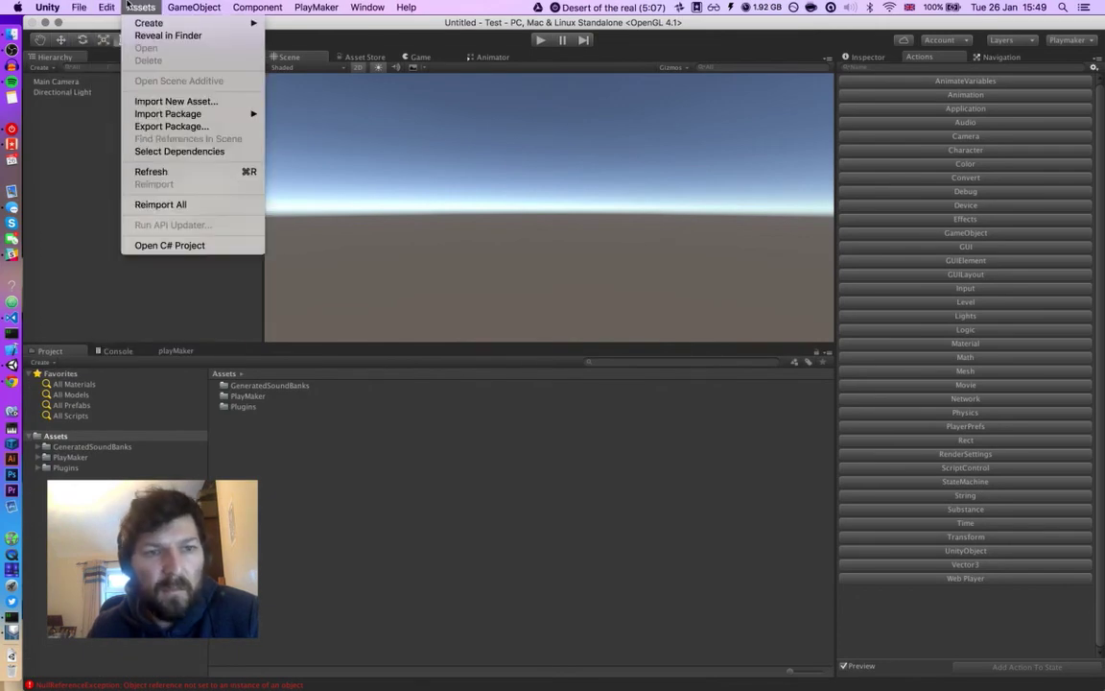
mouse_move(178, 11)
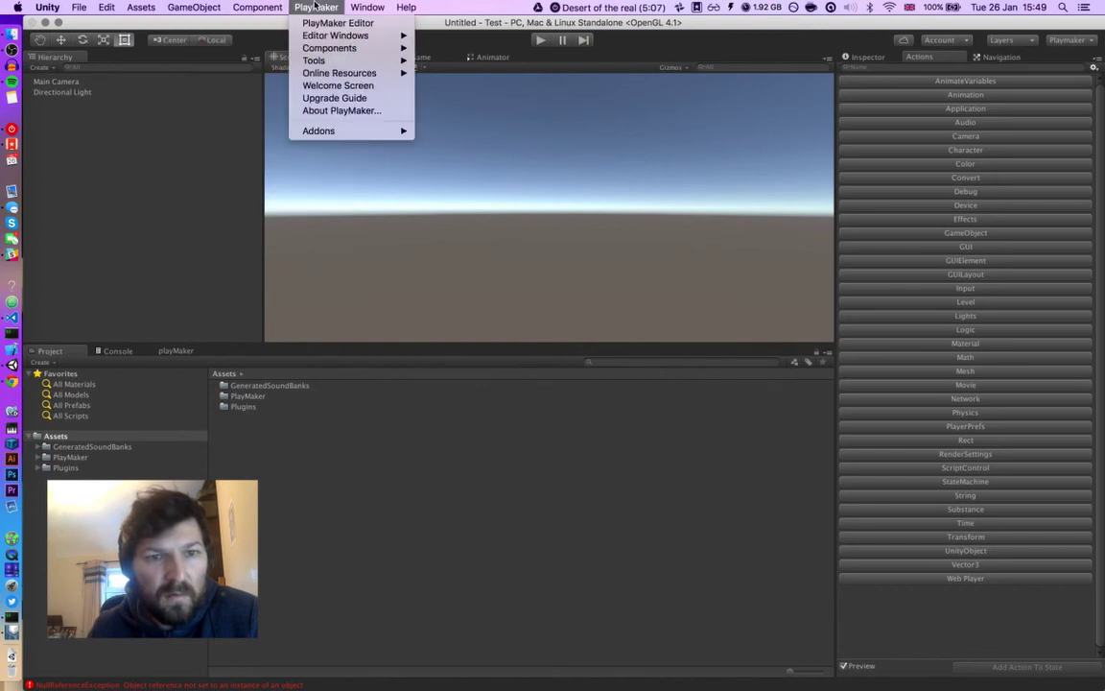
click(102, 13)
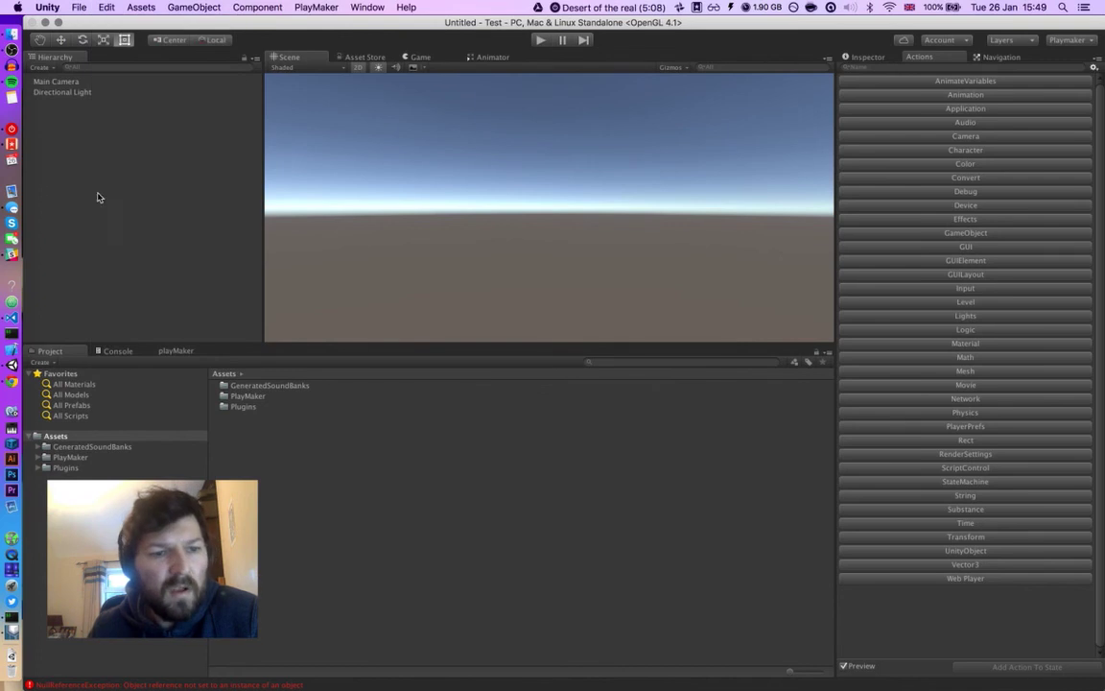
click(12, 44)
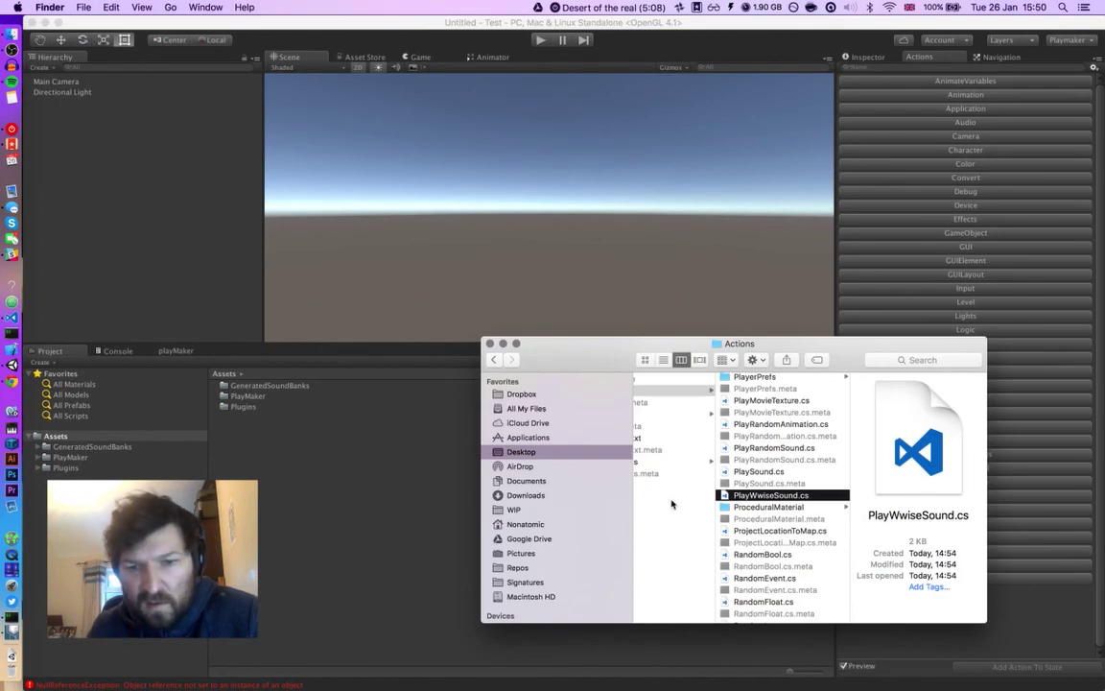
Step: Go up to the Desktop and open WwiseUnityIntegration_v2015.1.4_Android_Mac.unitypackage in Unity
key(Left)
key(Left)
key(Left)
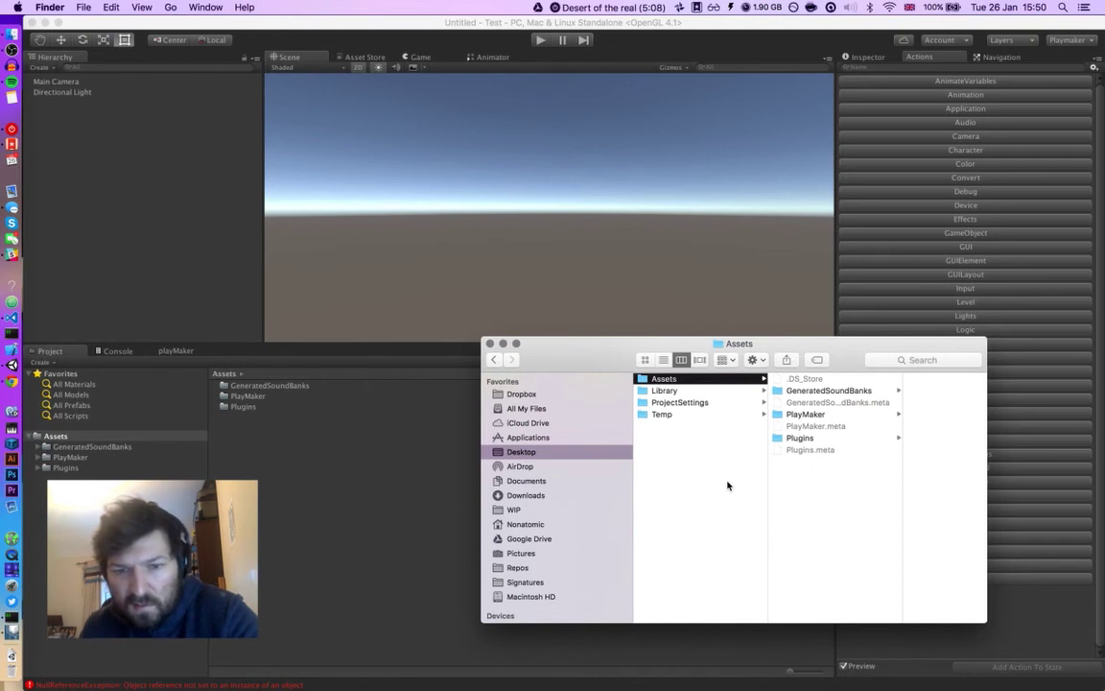
drag(824, 391, 697, 438)
click(808, 457)
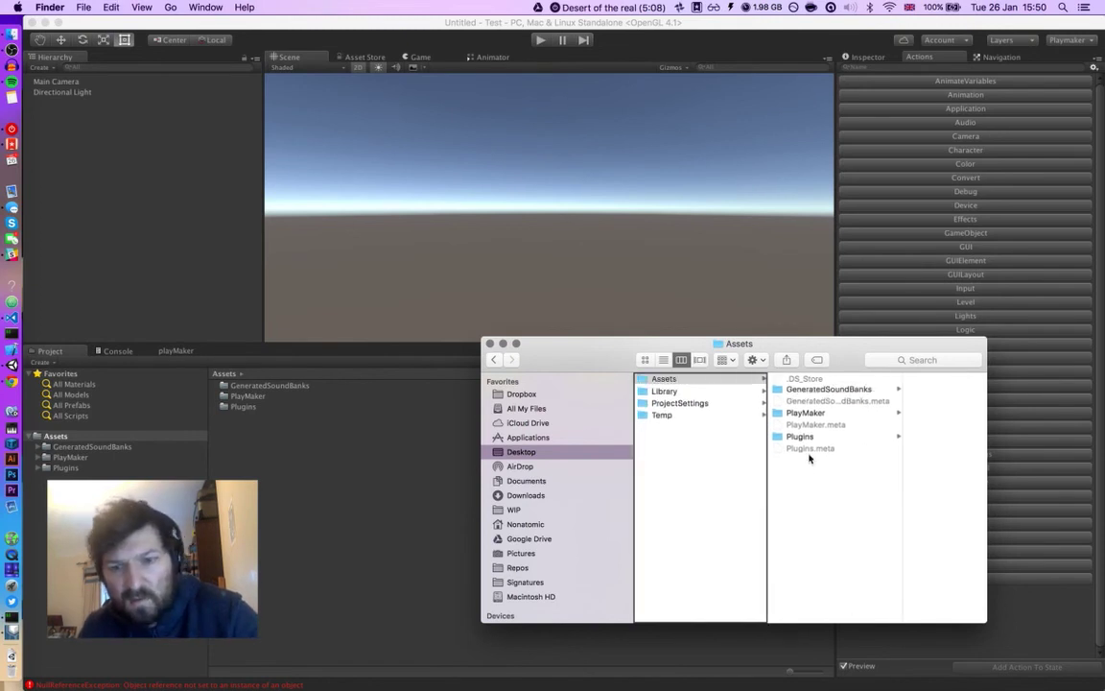
key(Left)
click(534, 466)
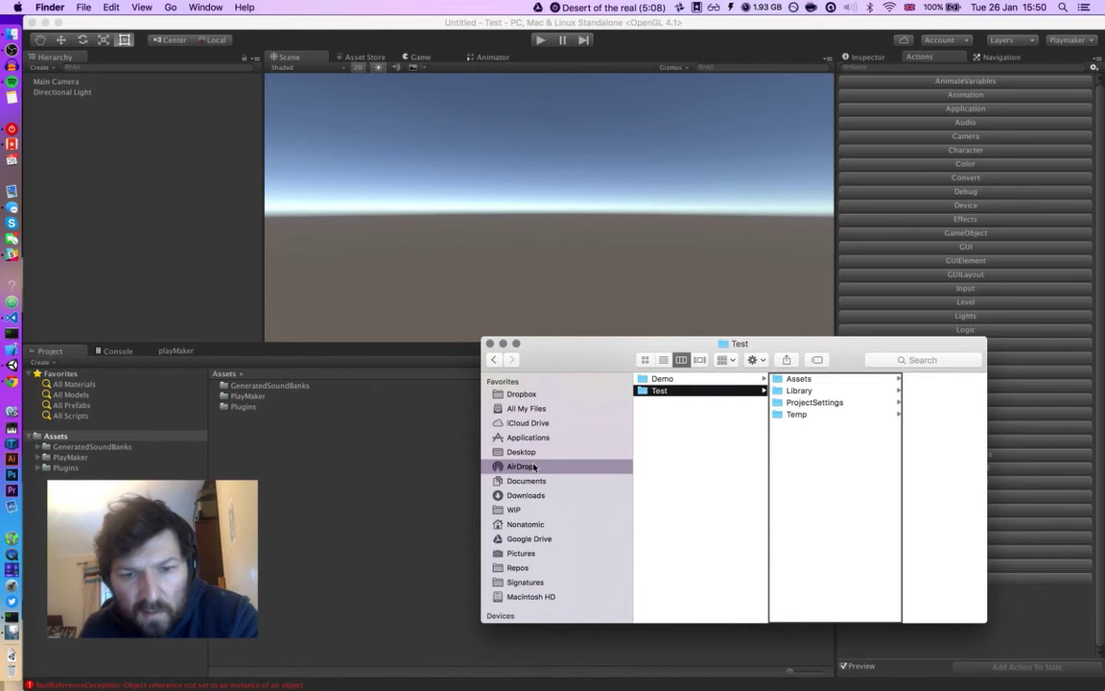
click(529, 452)
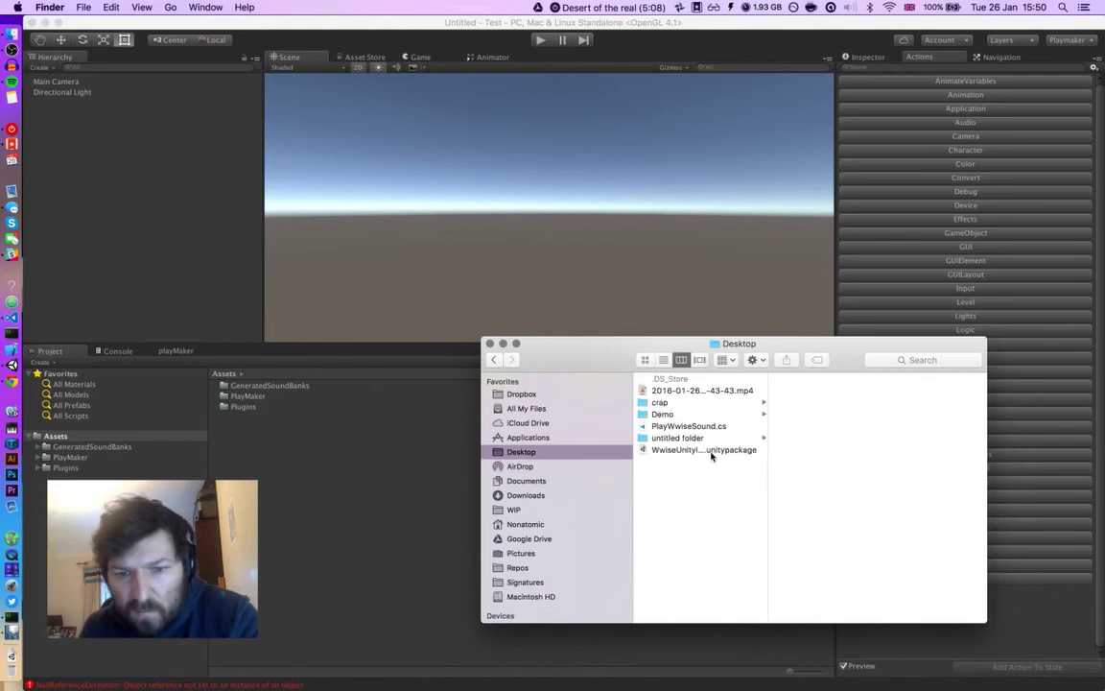
click(711, 450)
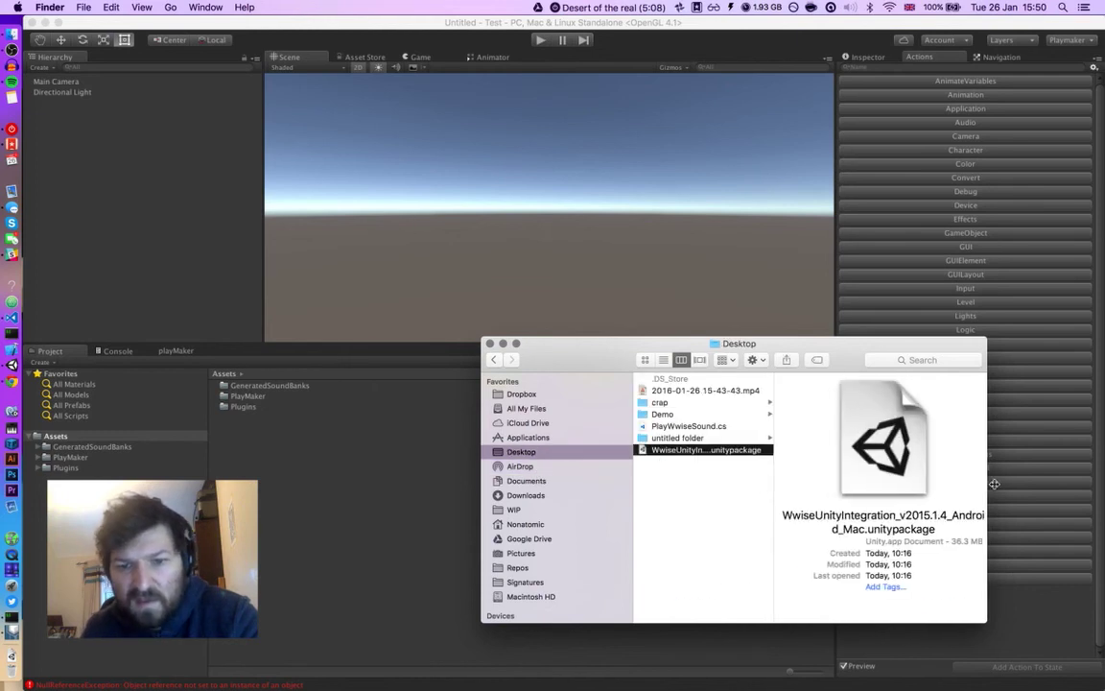
drag(767, 477, 992, 487)
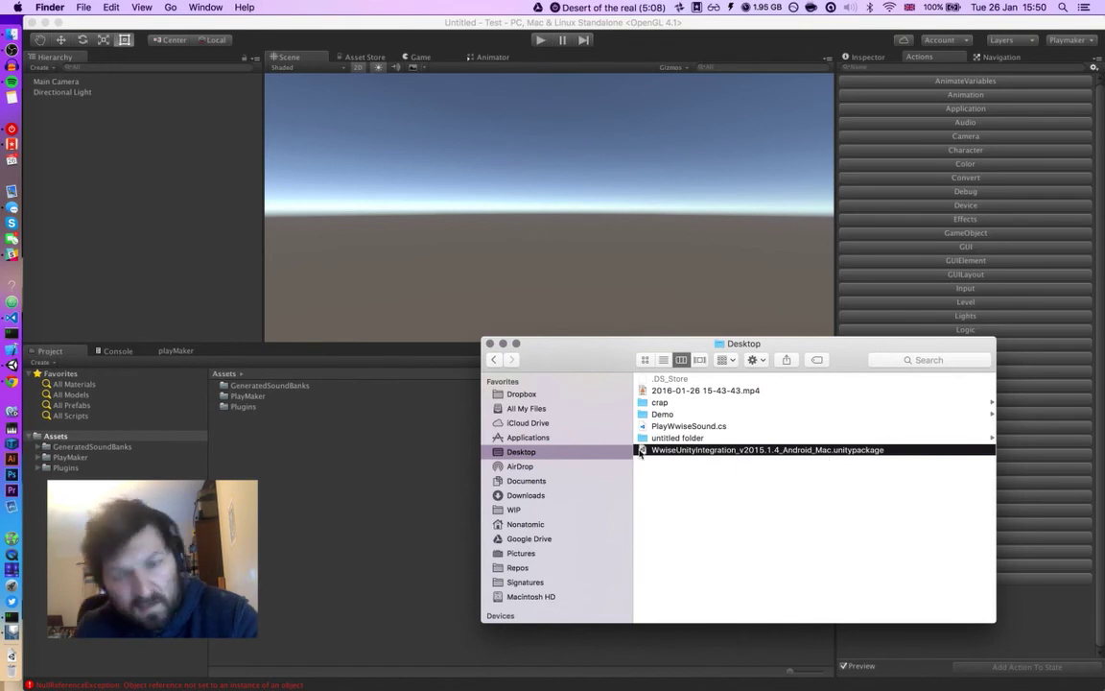
double_click(641, 453)
double_click(640, 450)
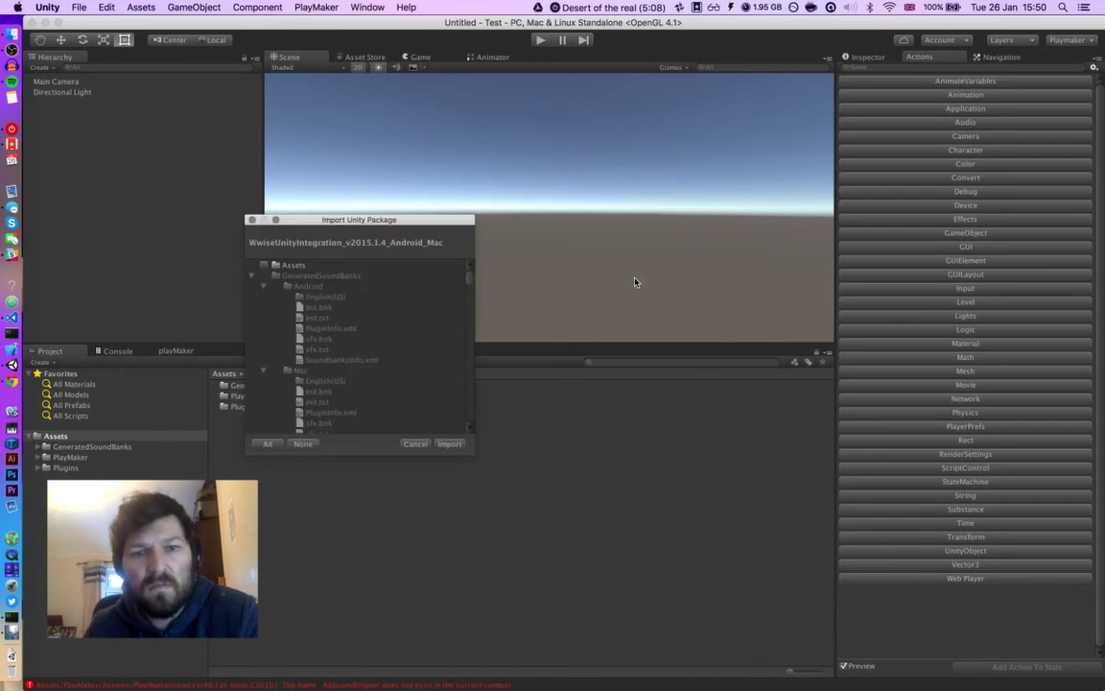
Step: Import all of the Wwise integration package's files into the project
click(450, 443)
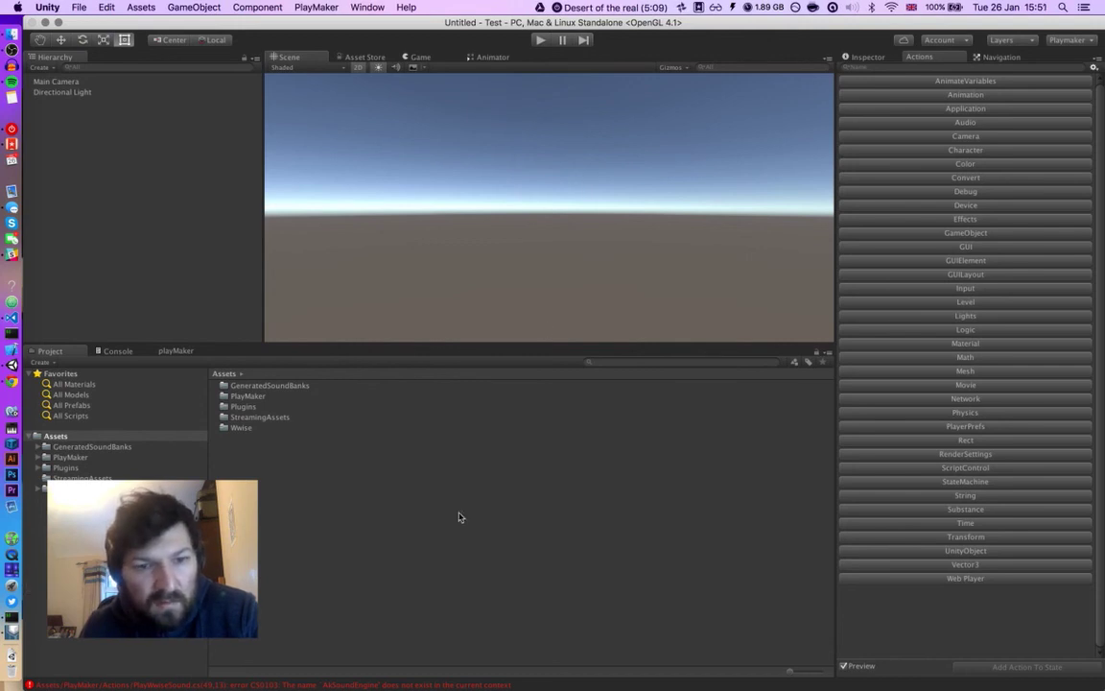
click(56, 92)
click(62, 83)
click(136, 9)
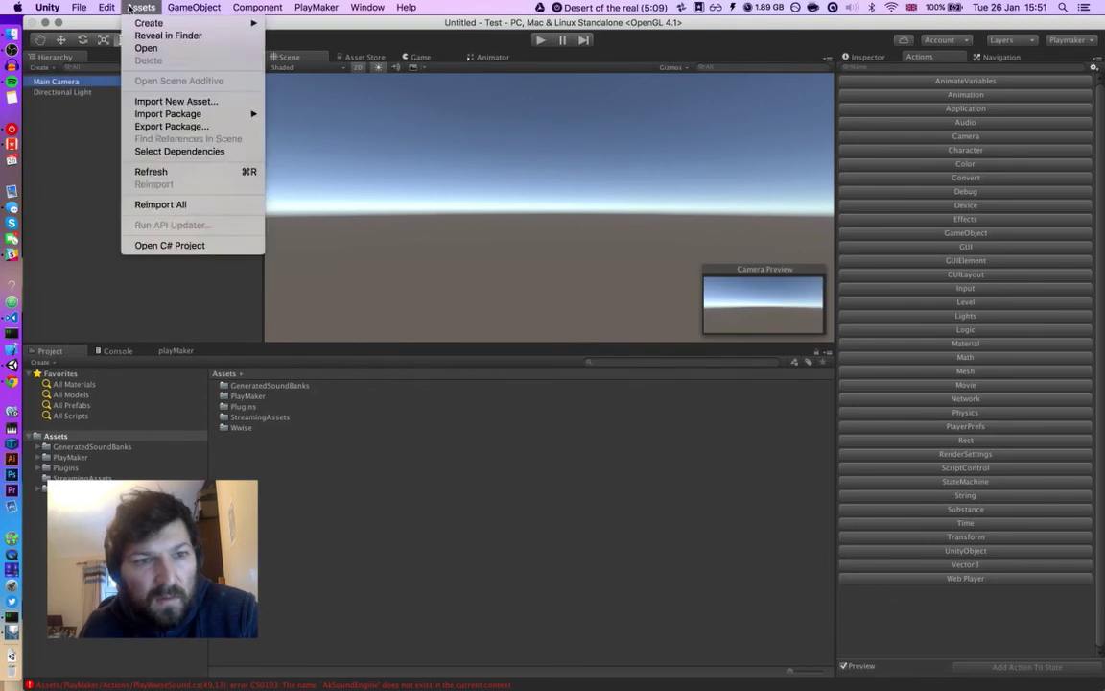
mouse_move(106, 7)
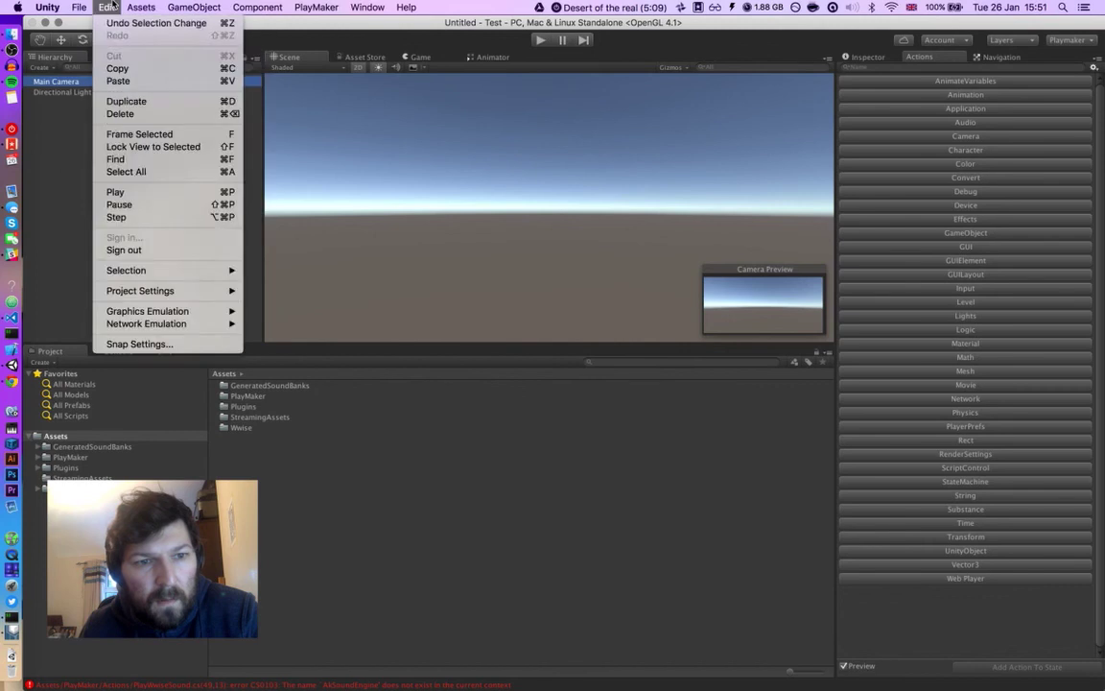
click(112, 8)
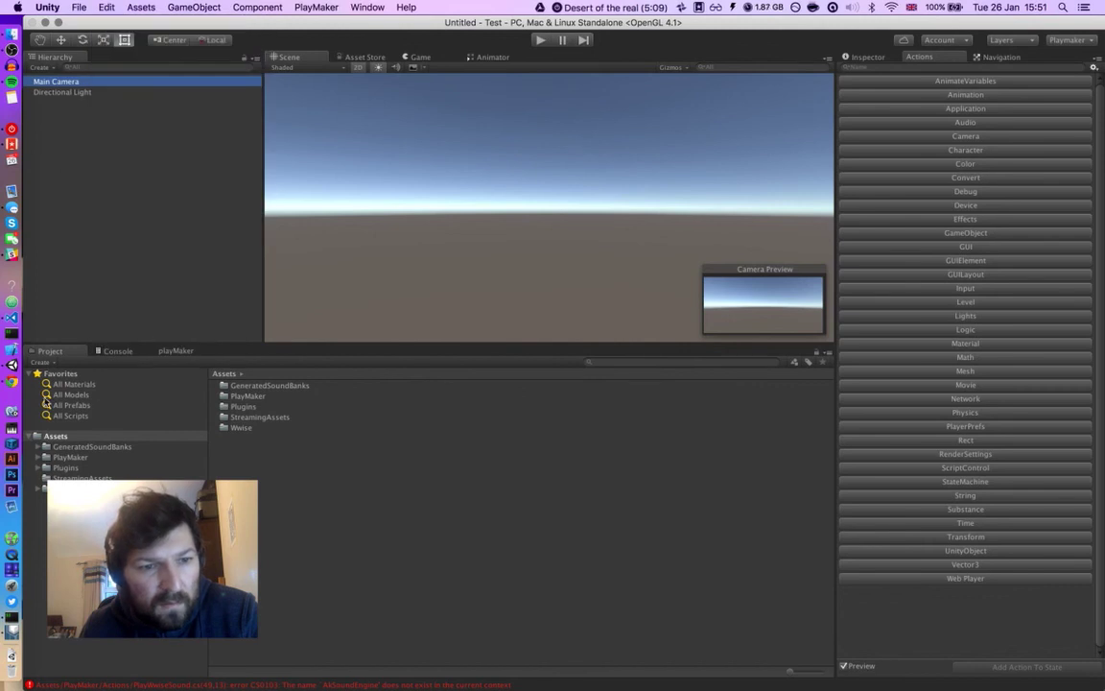
click(110, 351)
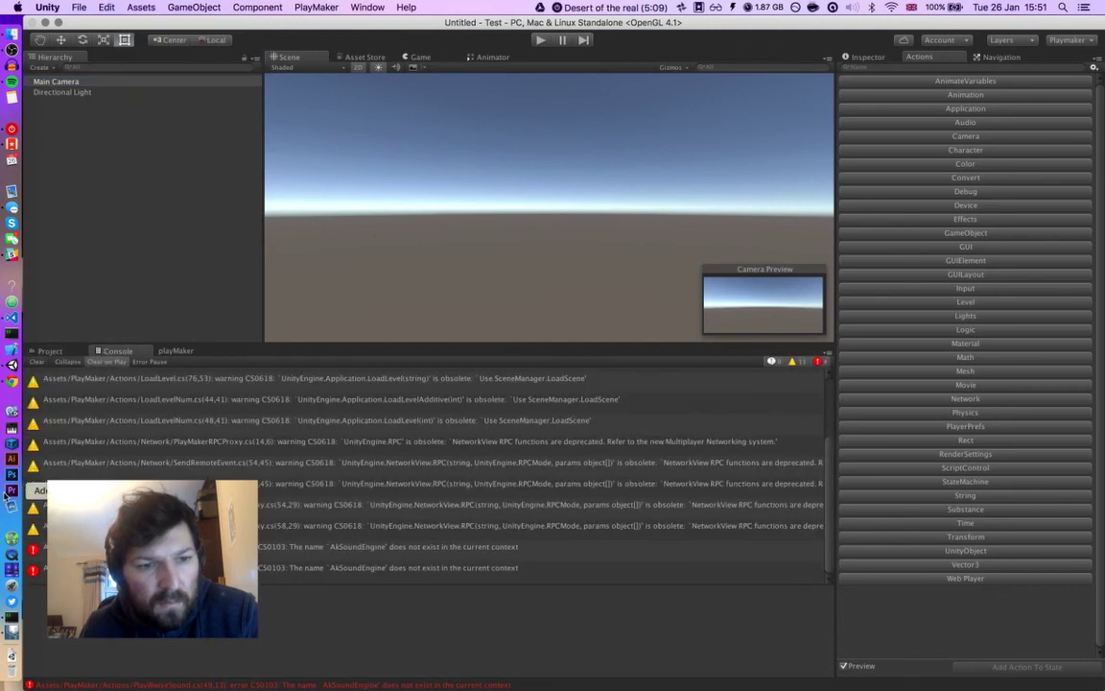
click(35, 362)
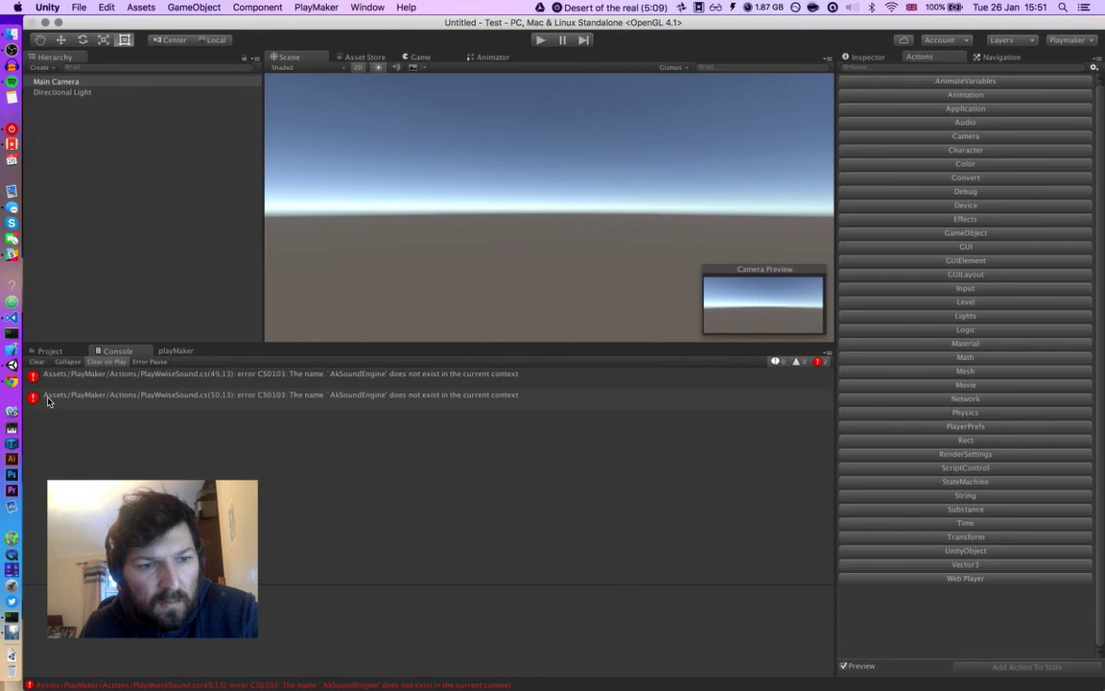
click(112, 383)
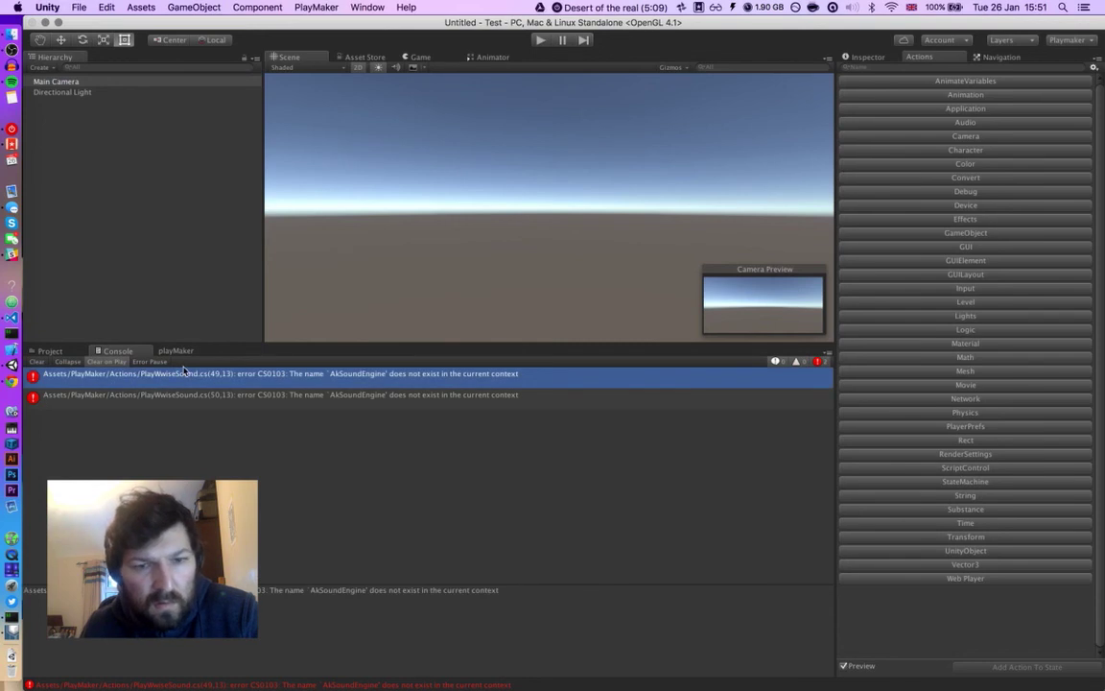
double_click(134, 384)
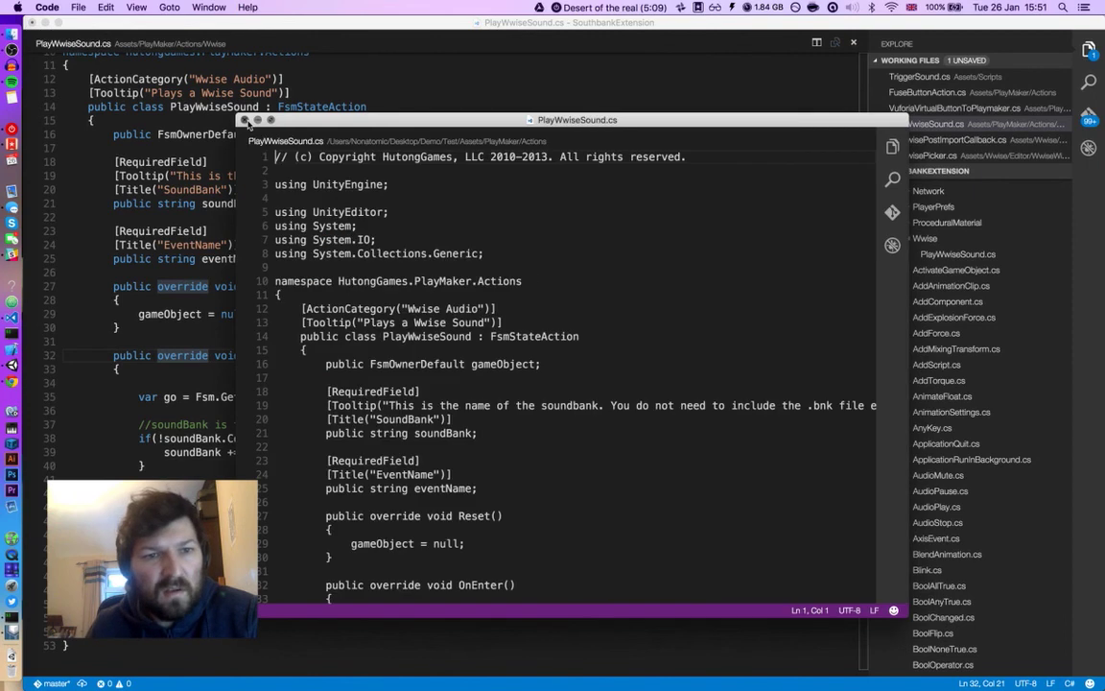
click(245, 121)
Step: Navigate Finder from the Desktop through Demo > Test > Assets > PlayMaker > Actions
key(super+Tab)
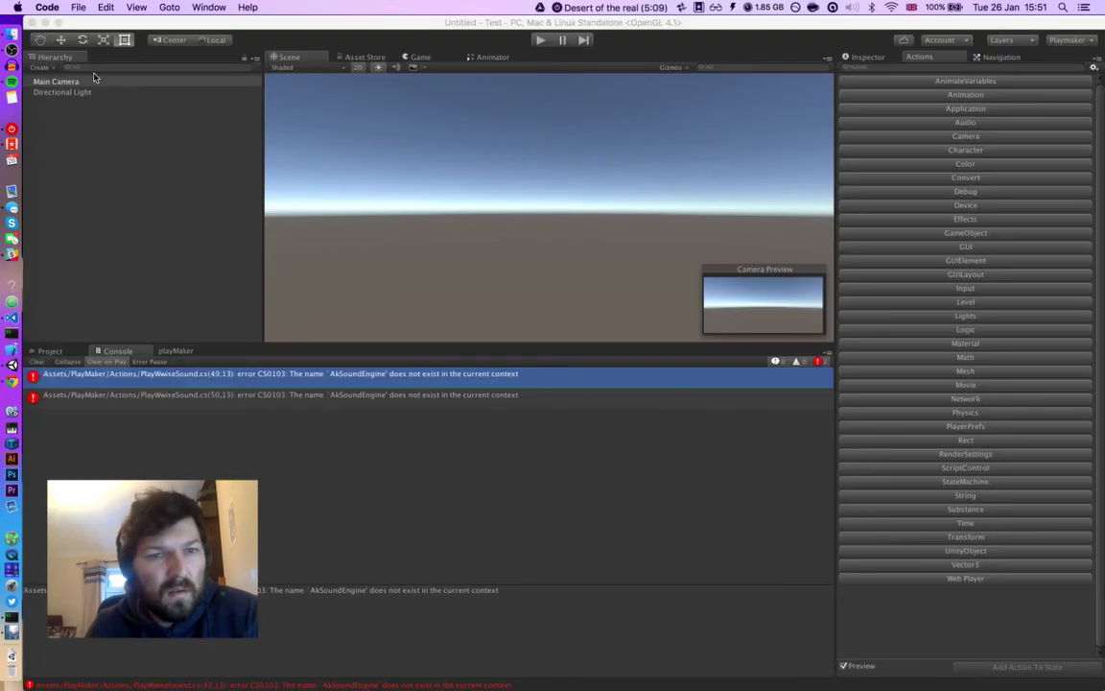
click(11, 33)
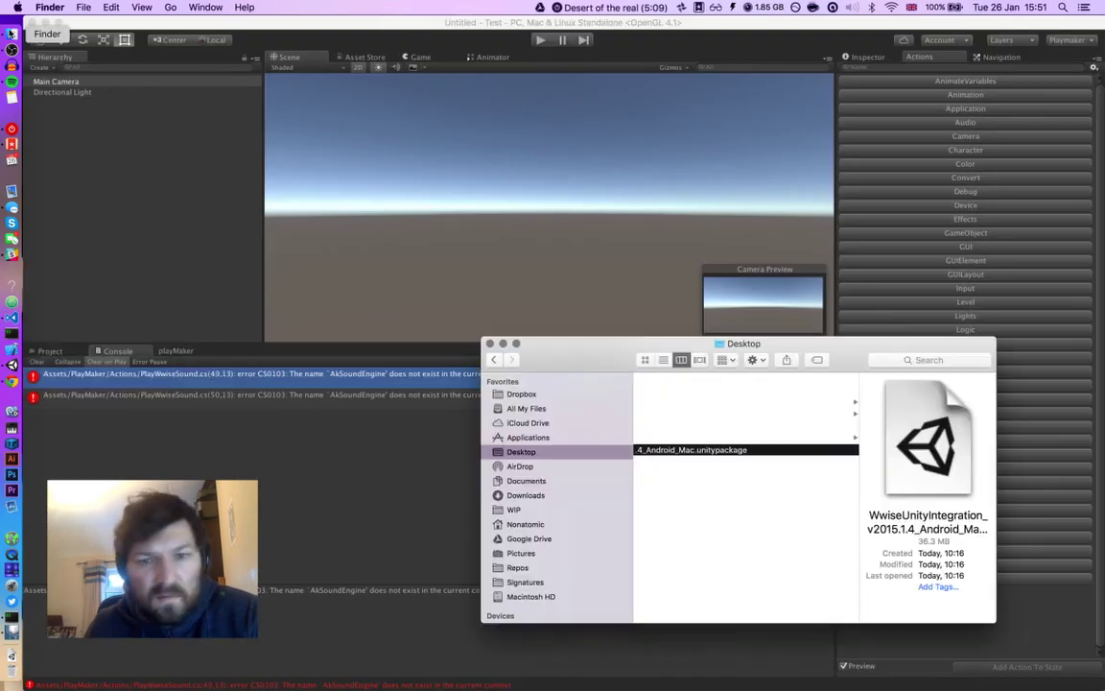
click(792, 566)
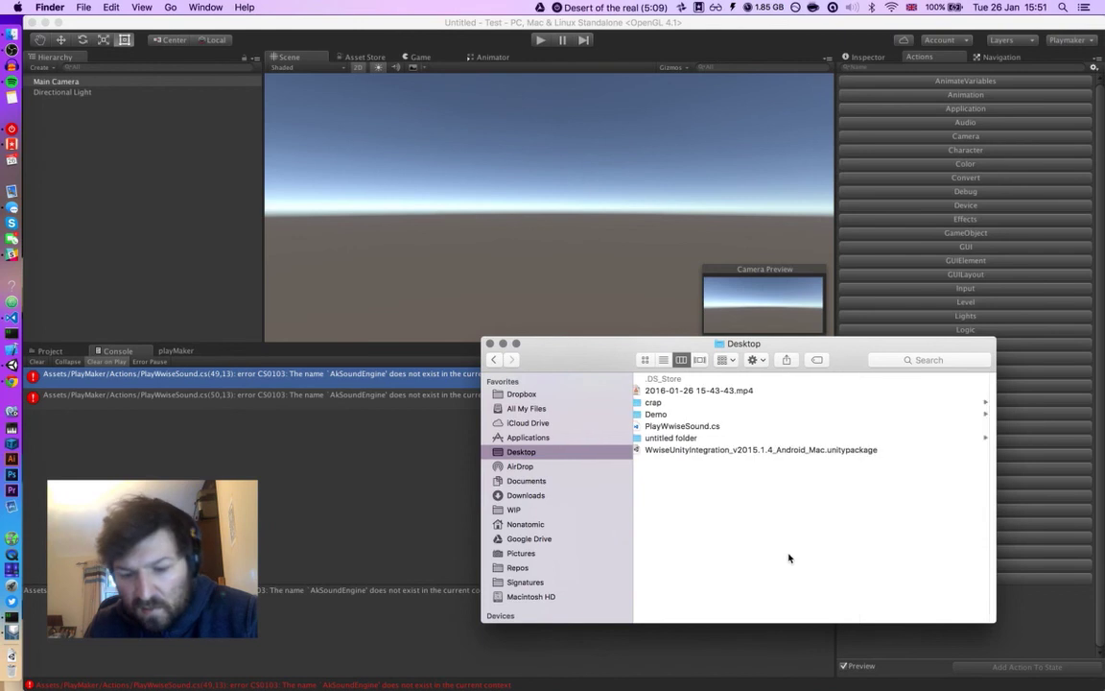
double_click(661, 415)
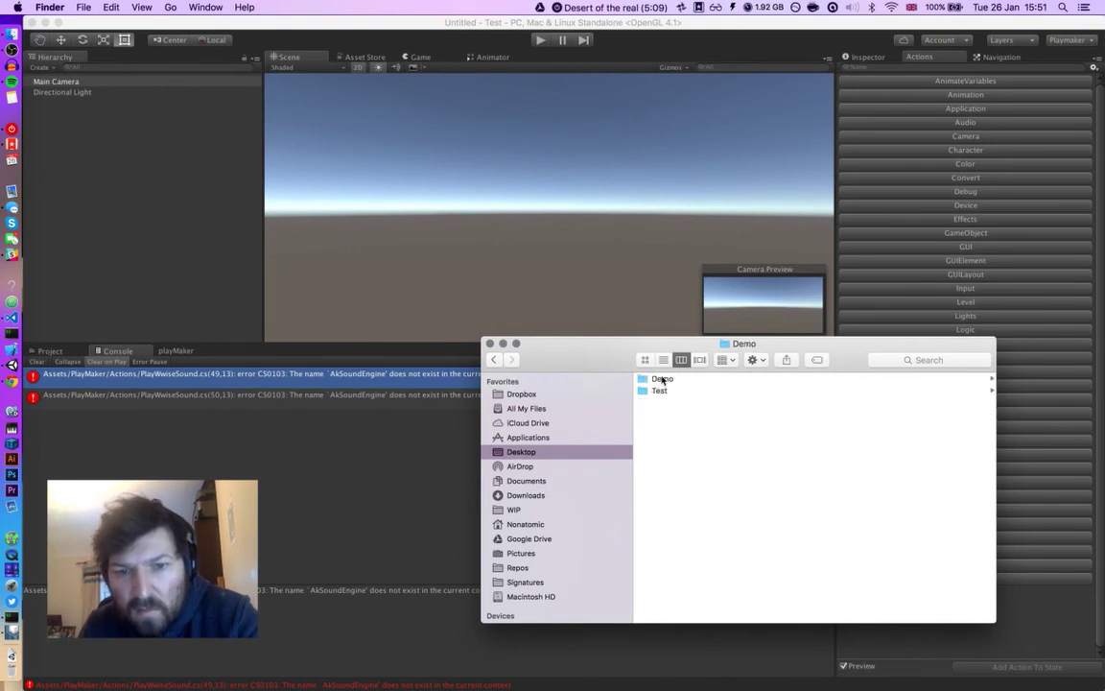
double_click(661, 381)
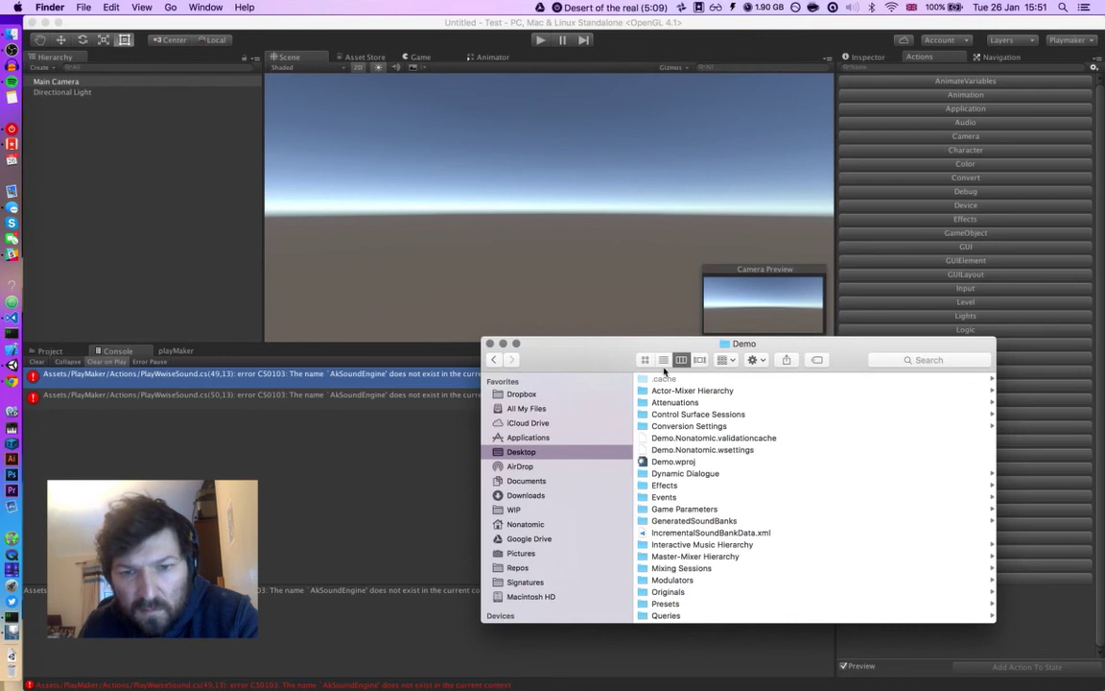
key(super+Up)
double_click(672, 389)
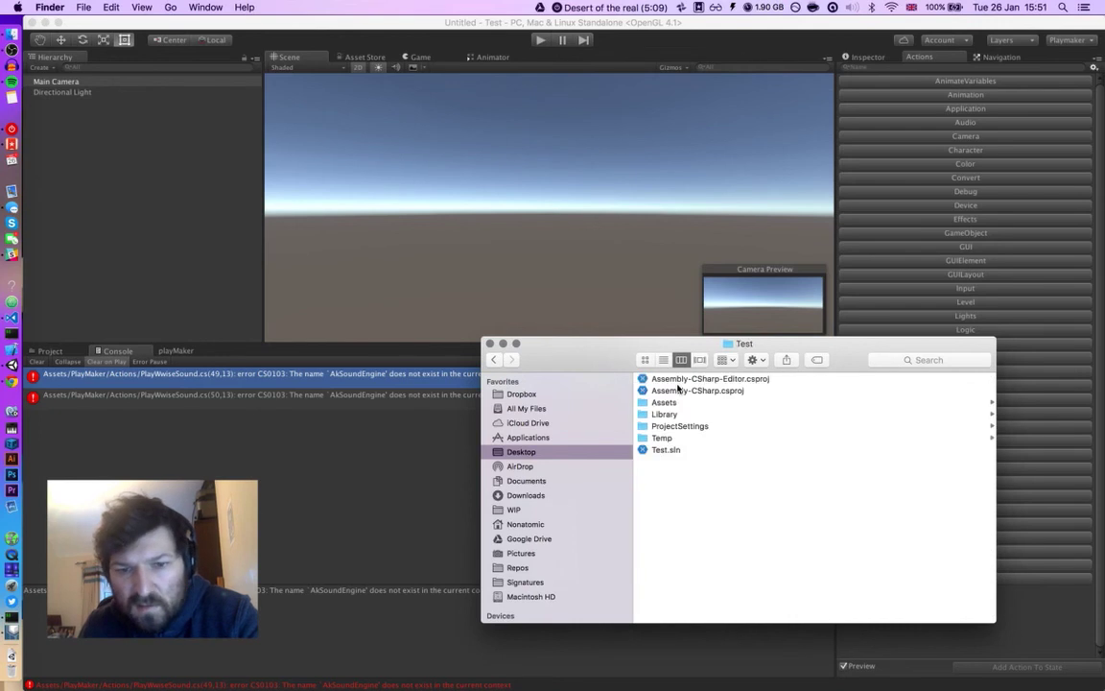
double_click(665, 403)
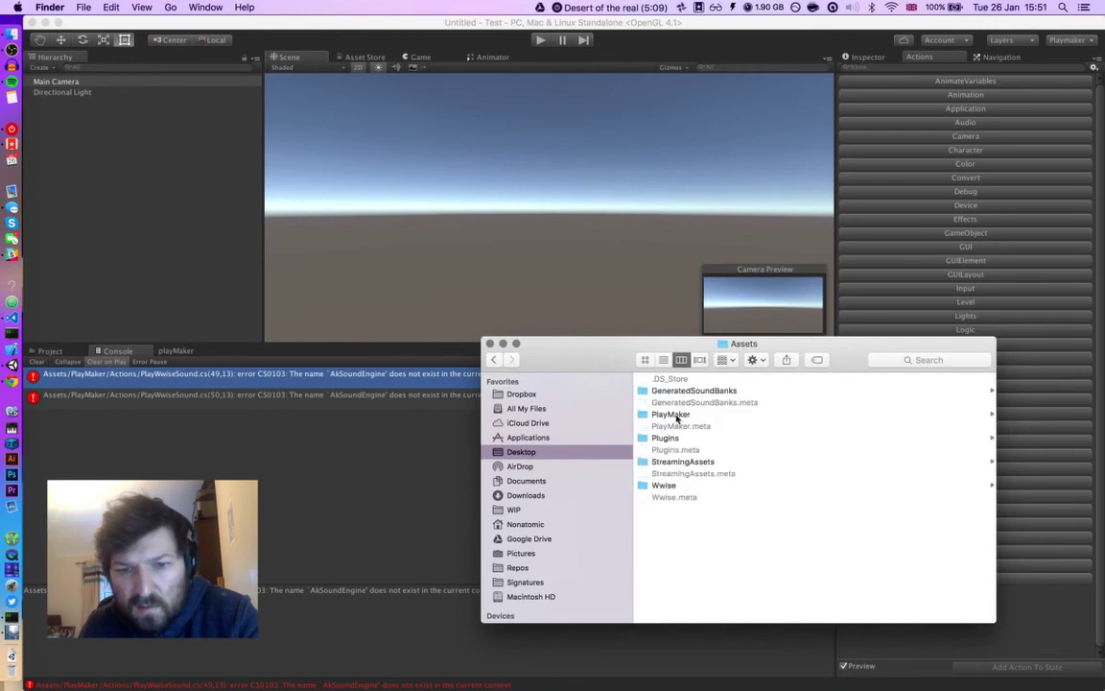
double_click(672, 415)
double_click(671, 395)
Step: Scroll the Actions folder and select PlayWwiseSound.cs
drag(672, 402, 786, 475)
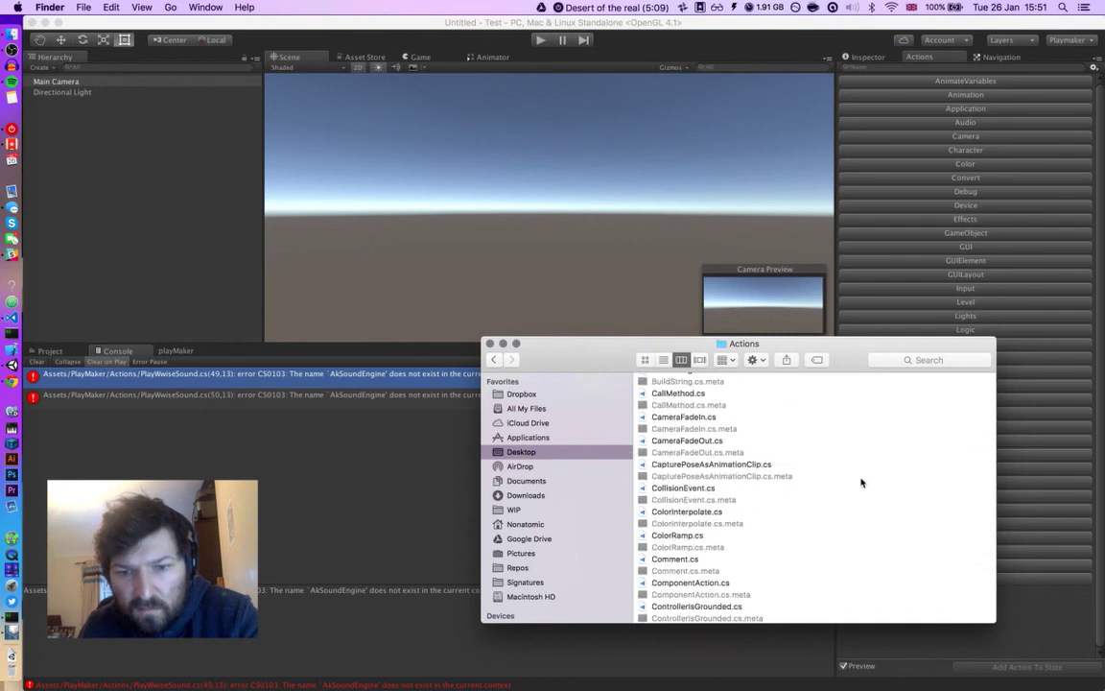
scroll(702, 587, down, 10)
scroll(700, 582, down, 15)
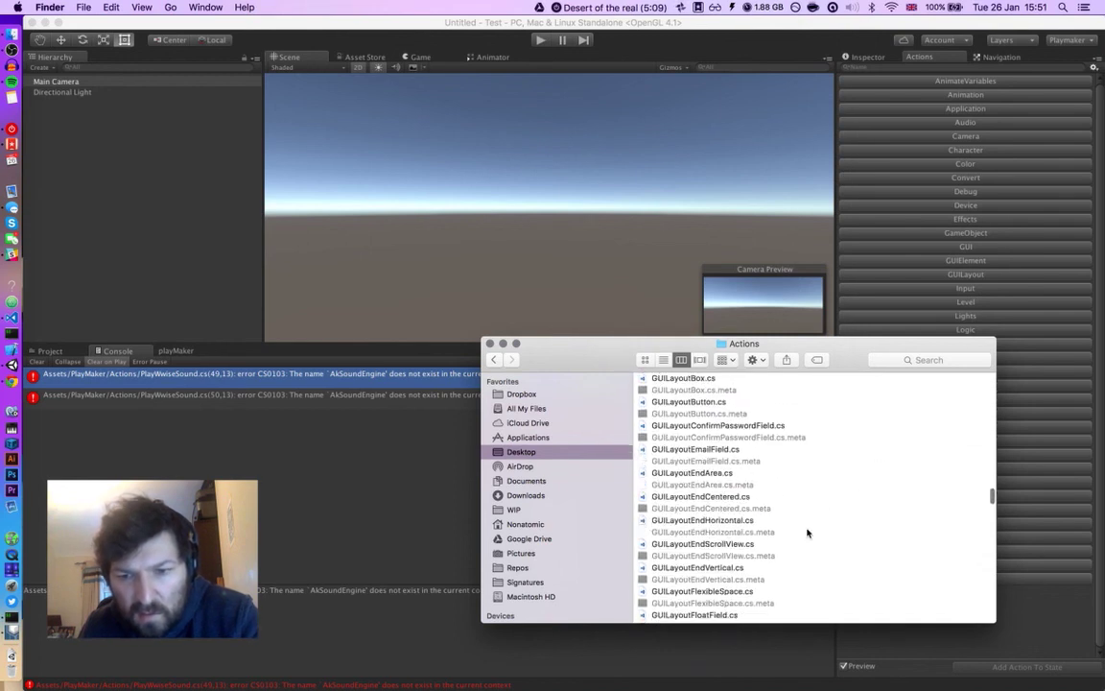
scroll(758, 524, down, 15)
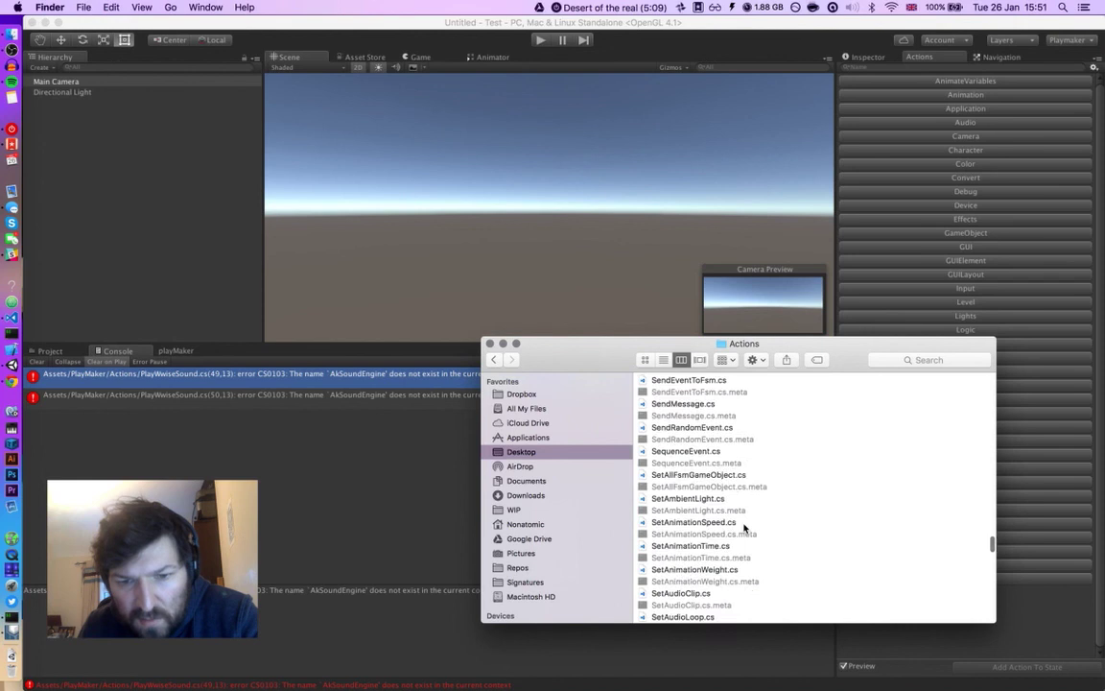
scroll(744, 529, up, 10)
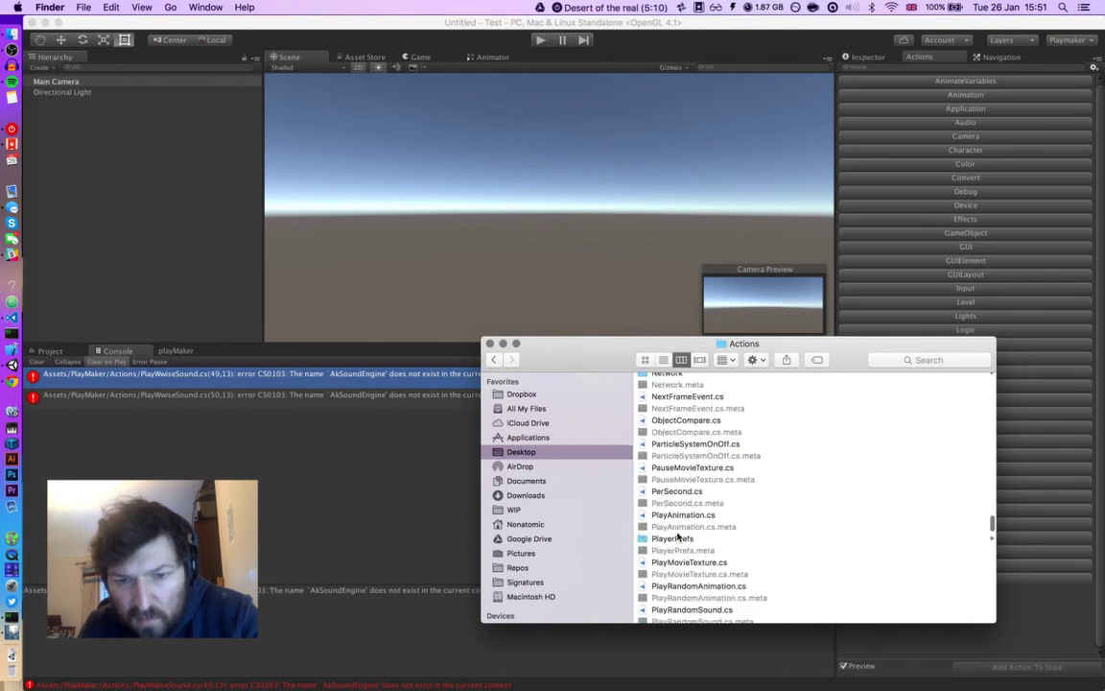
scroll(677, 538, down, 10)
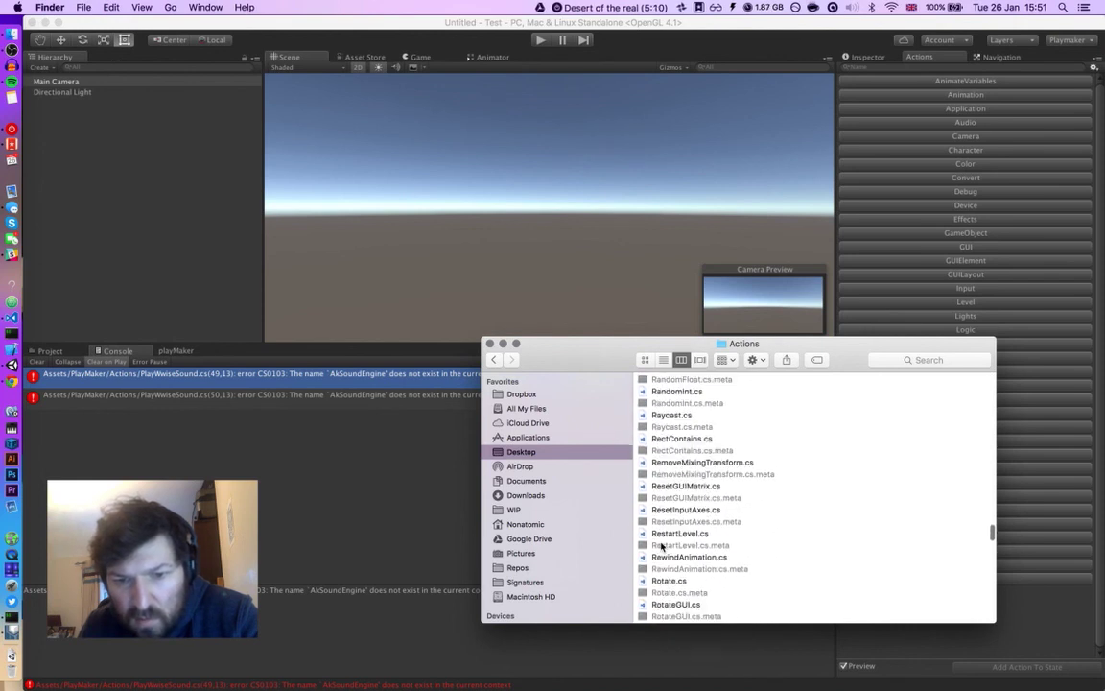
scroll(672, 494, up, 5)
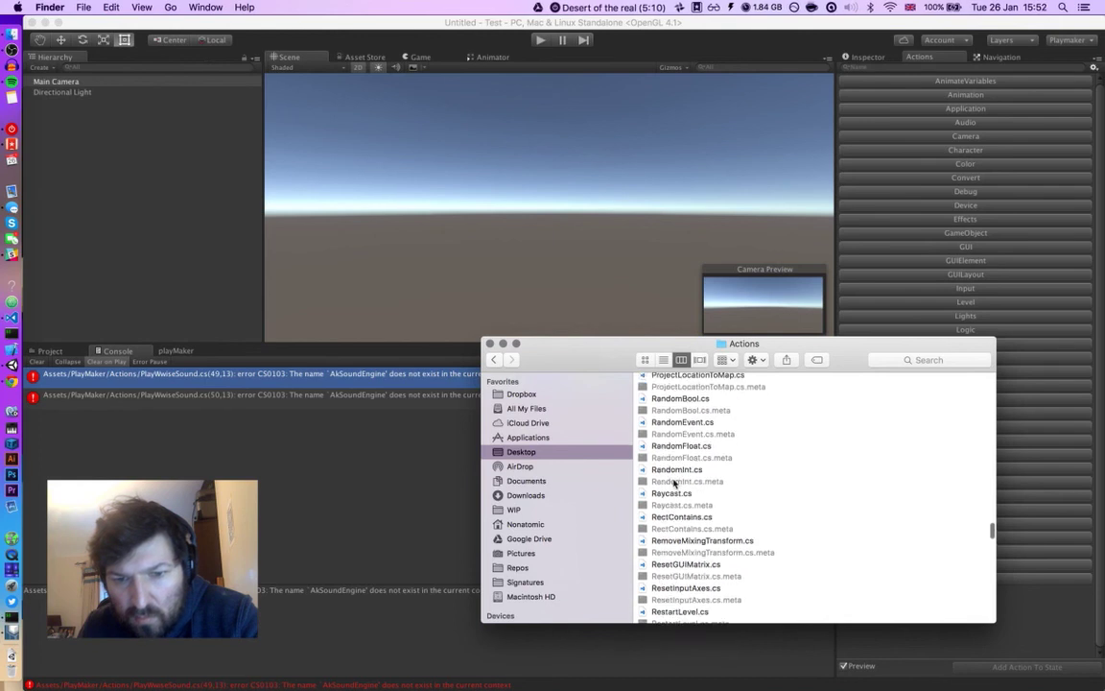
click(679, 427)
Step: Move PlayWwiseSound.cs to the Trash and check Unity's console for the AkSoundEngine errors
right_click(673, 429)
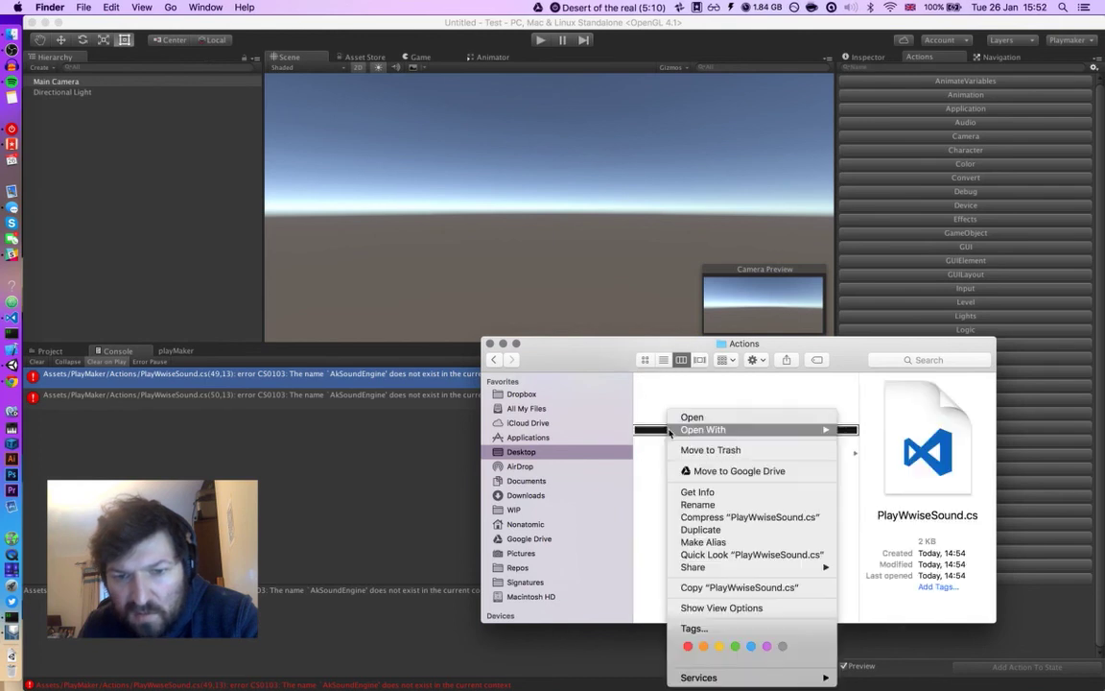
click(699, 450)
click(300, 488)
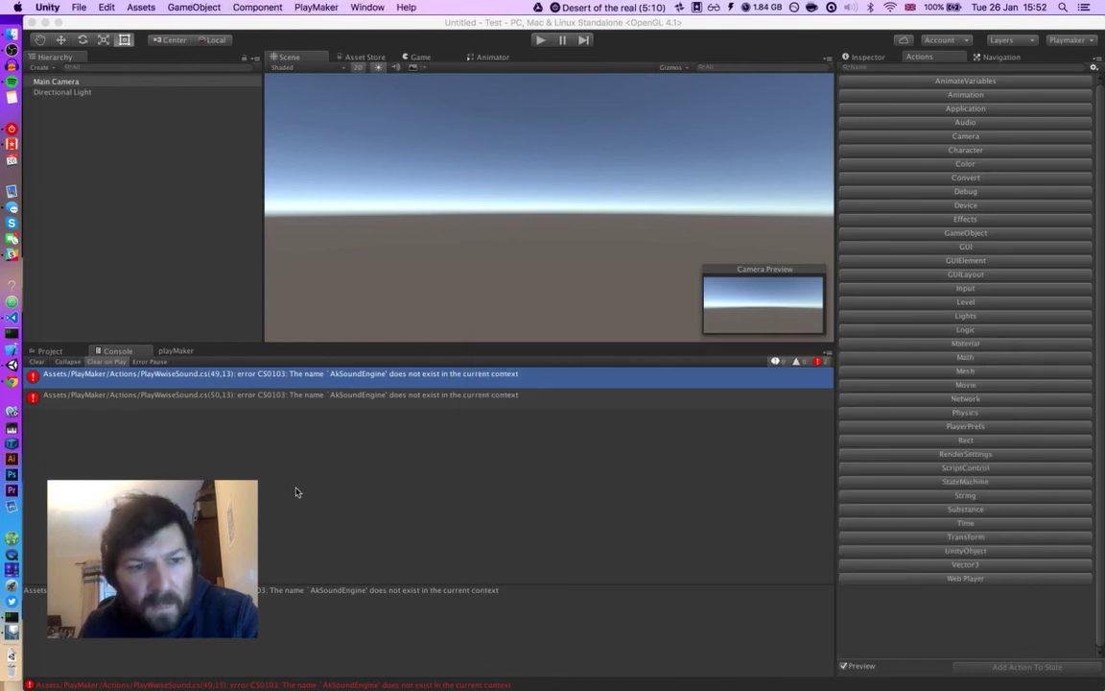
Step: Navigate Finder back up through the Demo folder to the Desktop
click(11, 32)
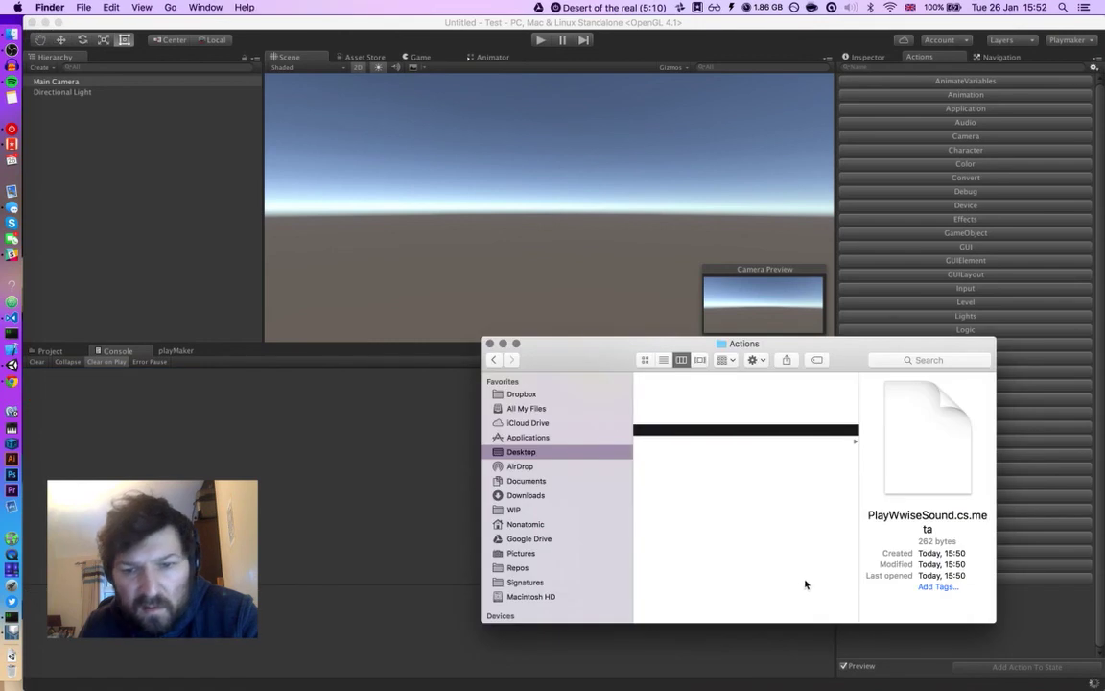
click(829, 574)
key(Left)
key(Left)
key(Left)
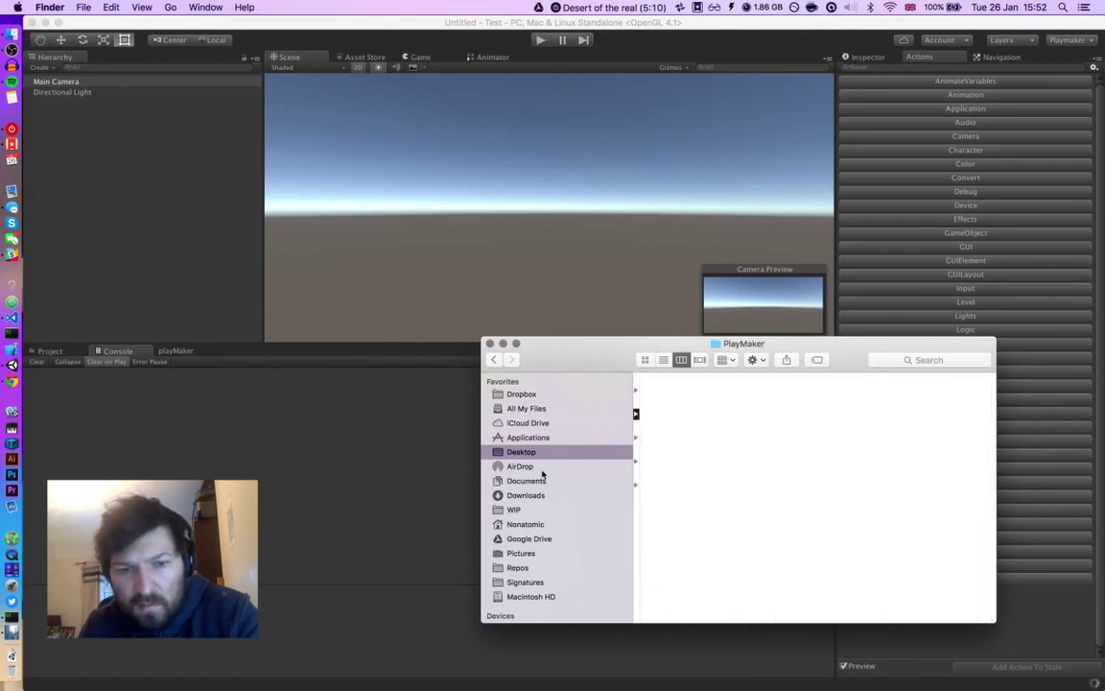
key(Left)
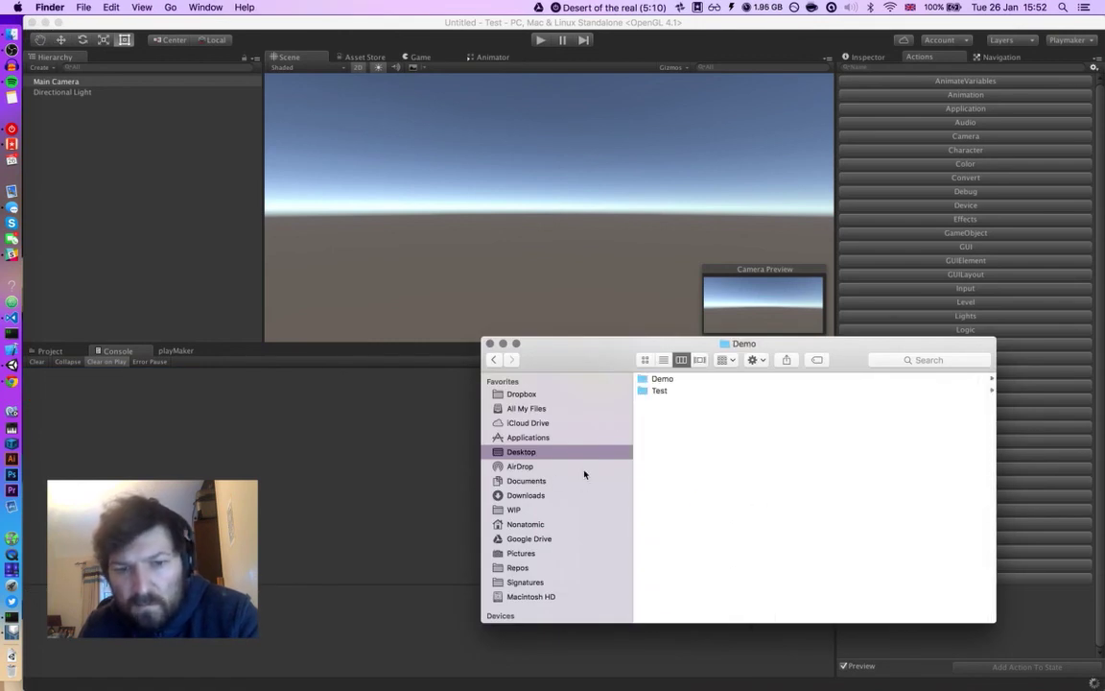
click(535, 466)
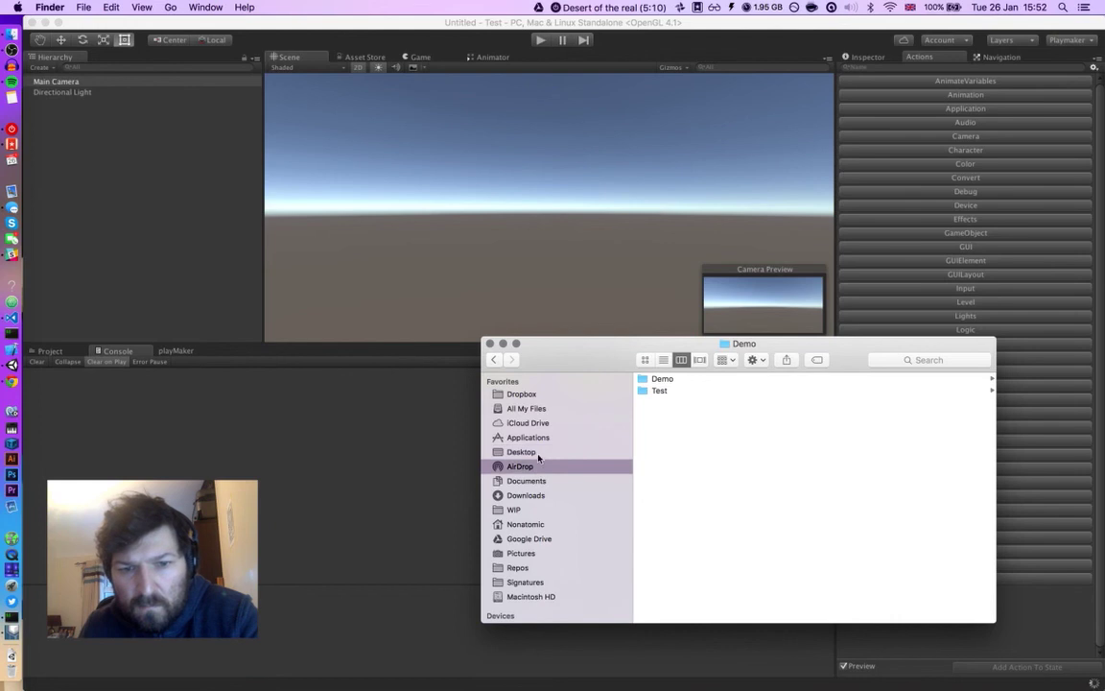
click(527, 452)
Step: Reopen the WwiseUnityIntegration package and dismiss the Nothing to import notice
double_click(691, 451)
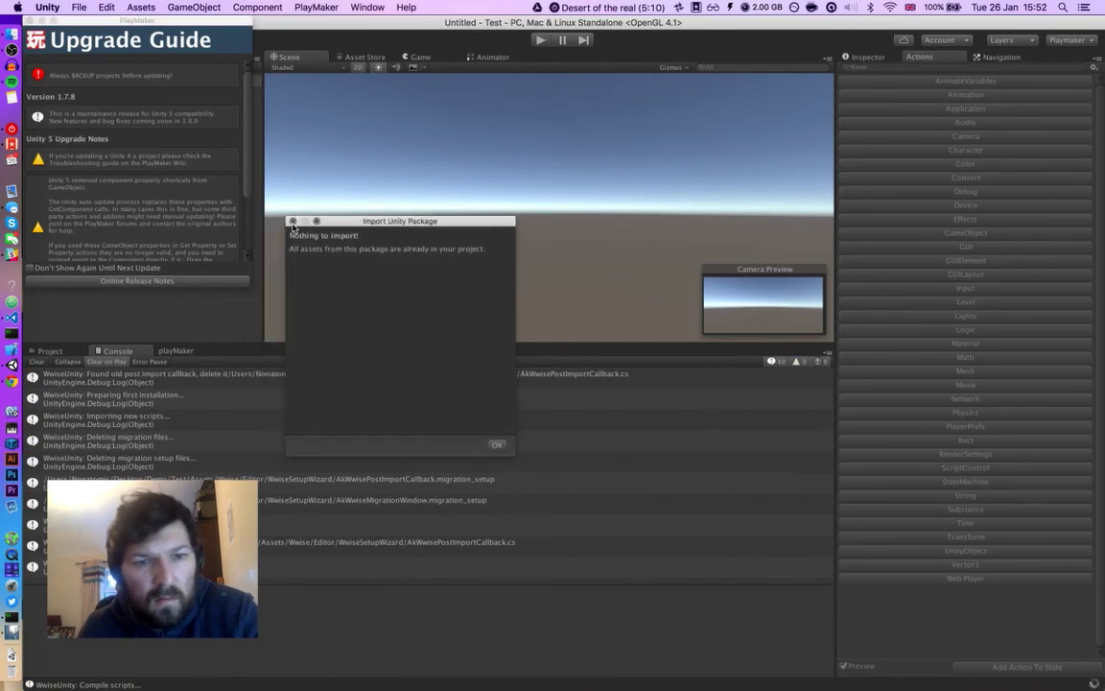
click(292, 221)
Step: Close the PlayMaker Upgrade Guide and browse the editor menus toward Wwise Settings
click(26, 21)
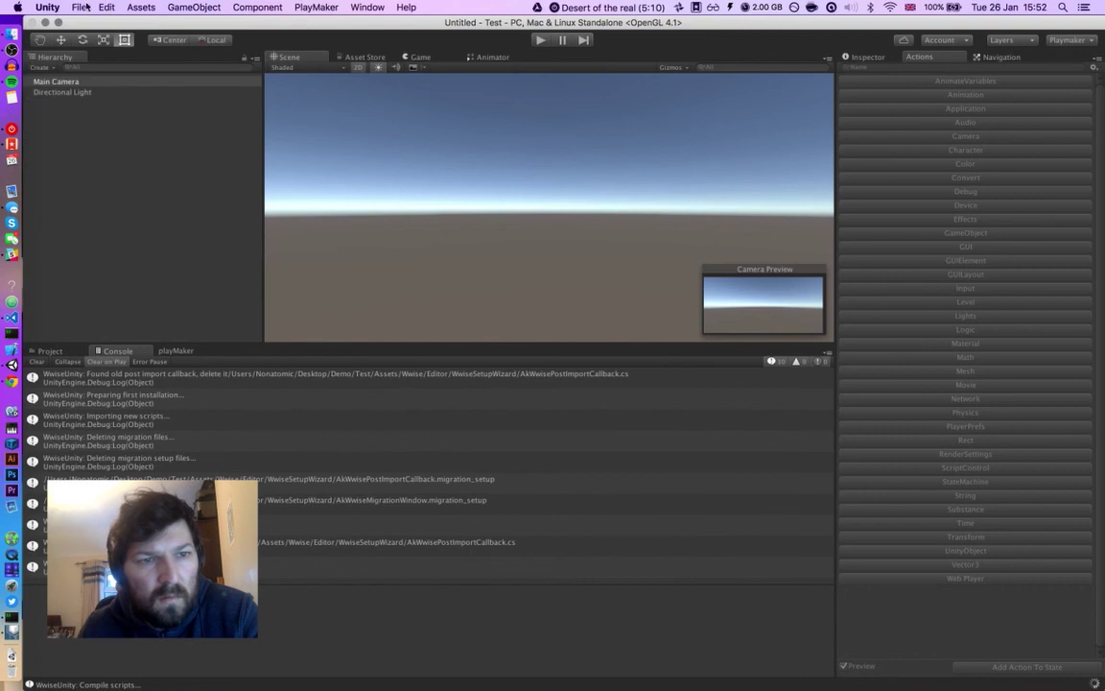
click(106, 8)
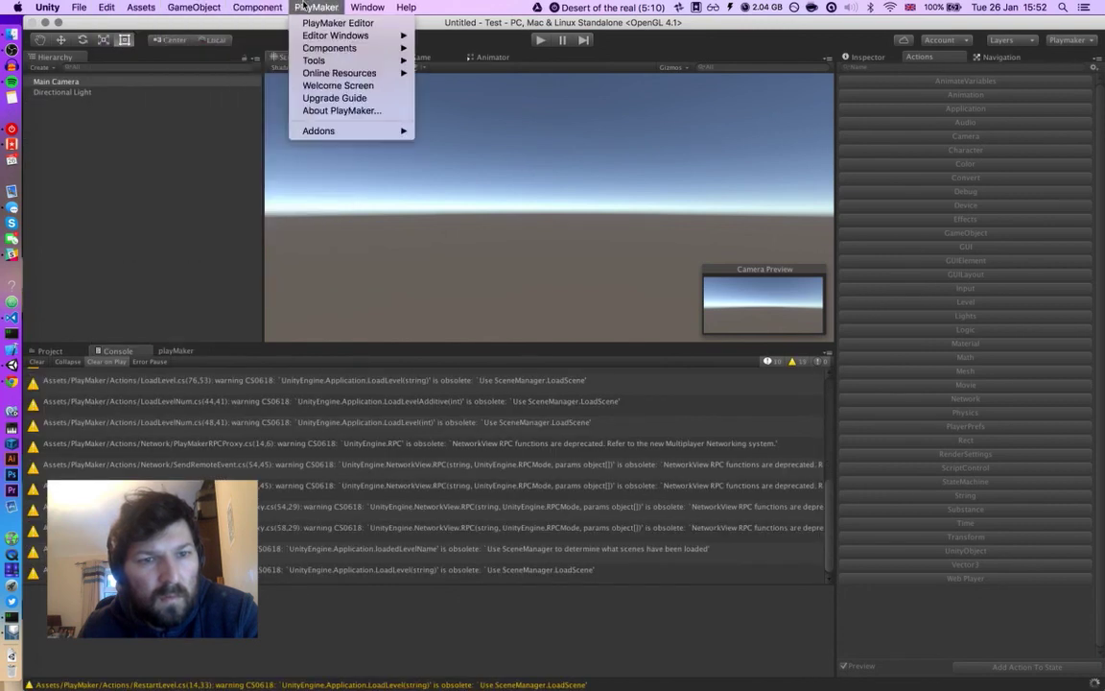
click(268, 6)
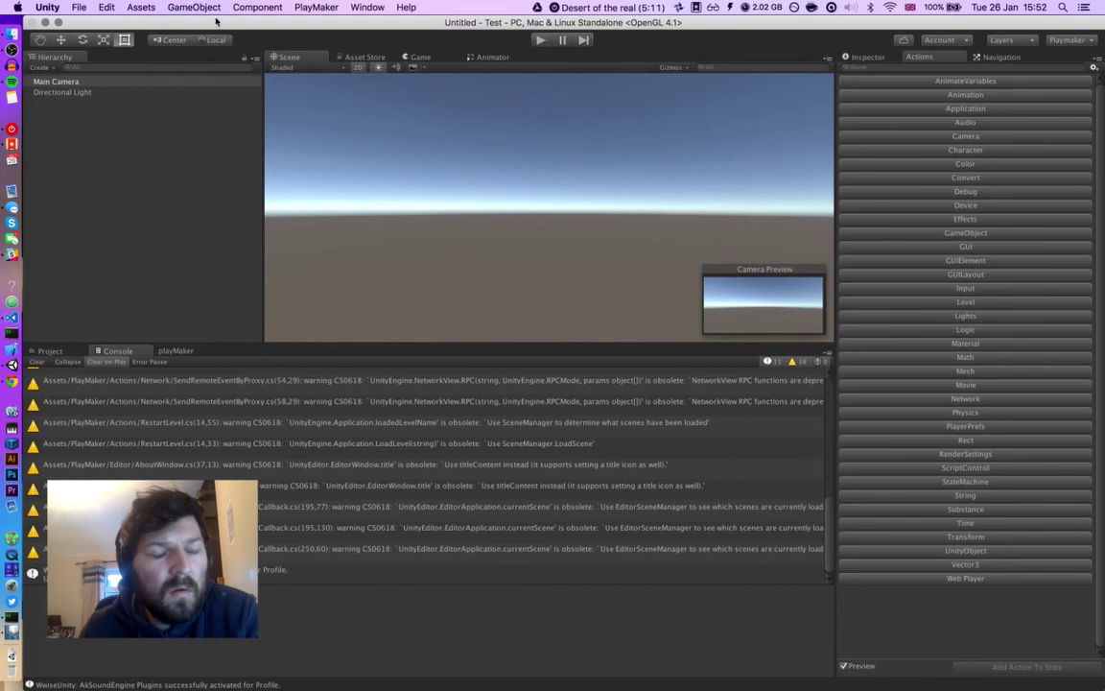
click(192, 7)
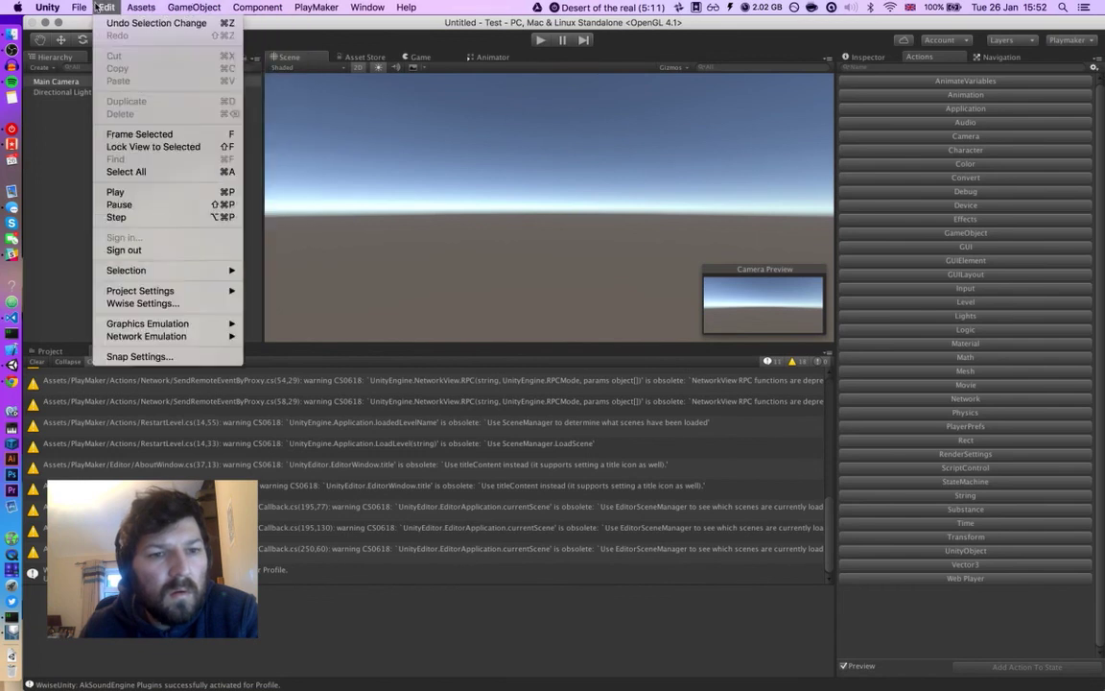
mouse_move(139, 7)
mouse_move(193, 247)
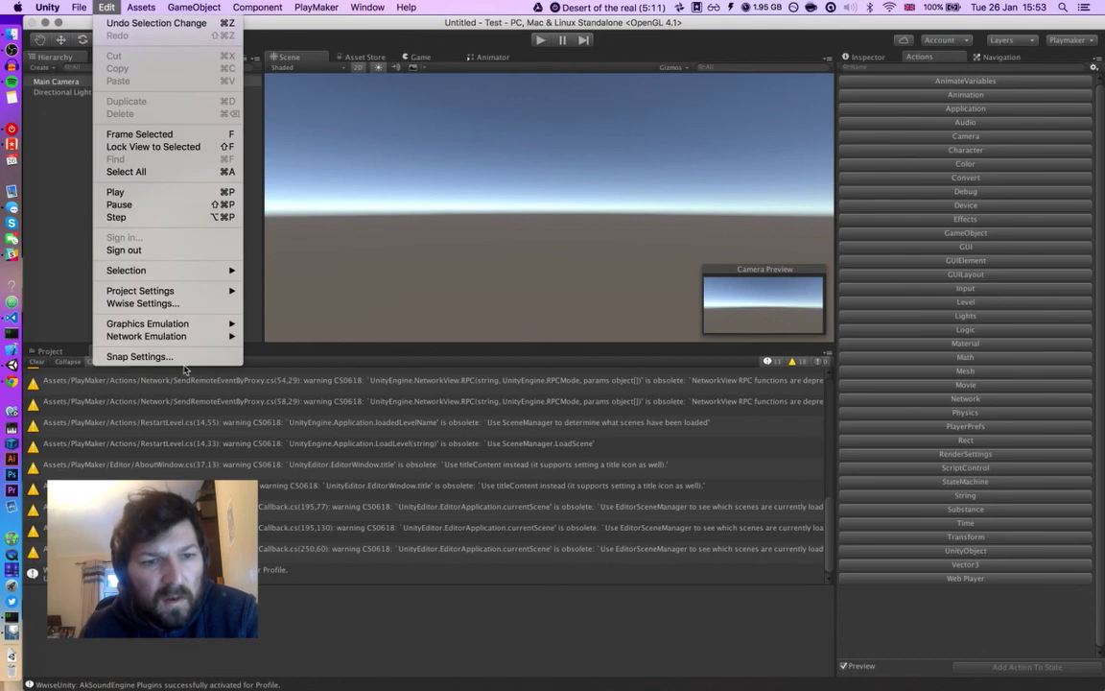
Step: In the Wwise Setup window, browse to Desktop > Demo and choose Demo.wproj as the project
click(172, 305)
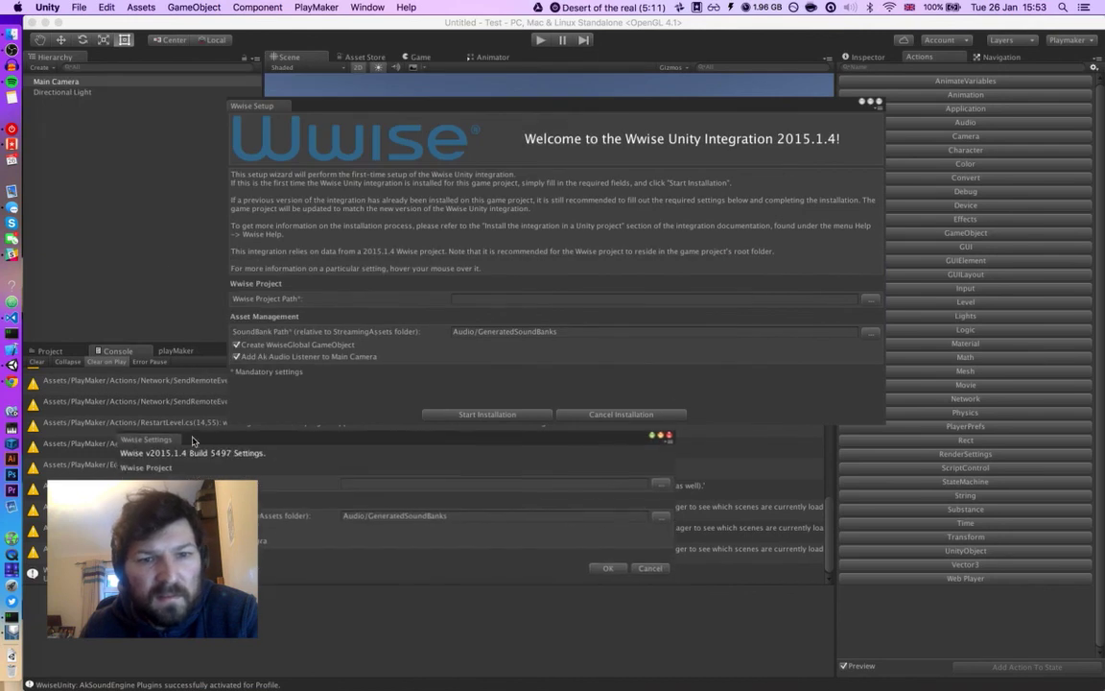
click(669, 432)
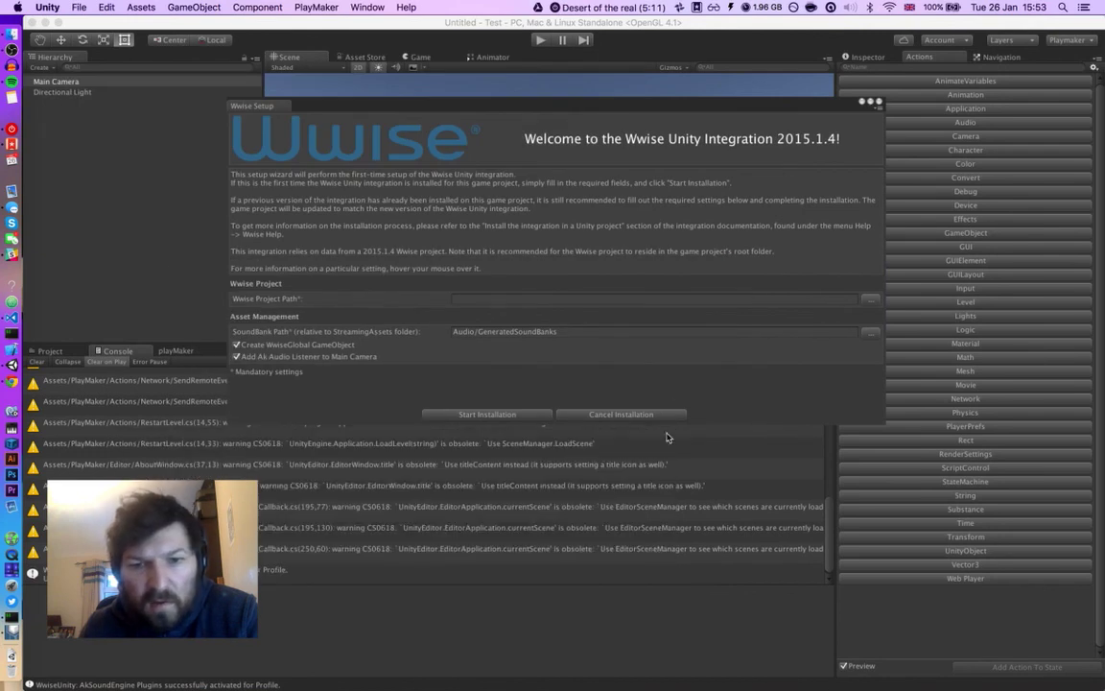
drag(479, 99, 426, 111)
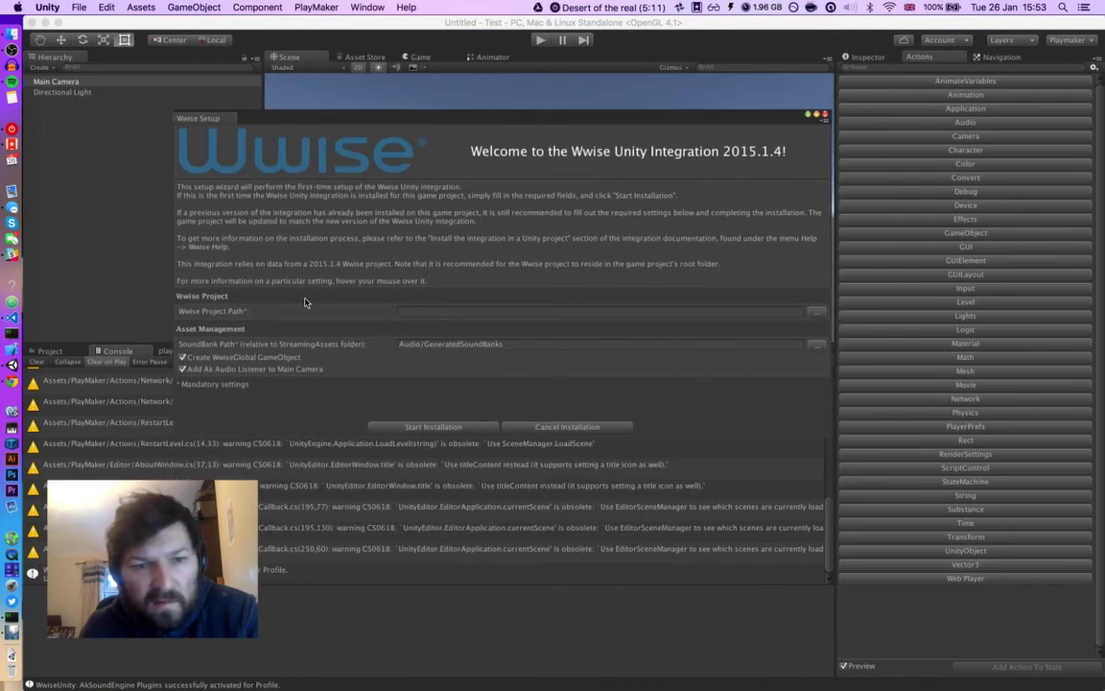
click(817, 311)
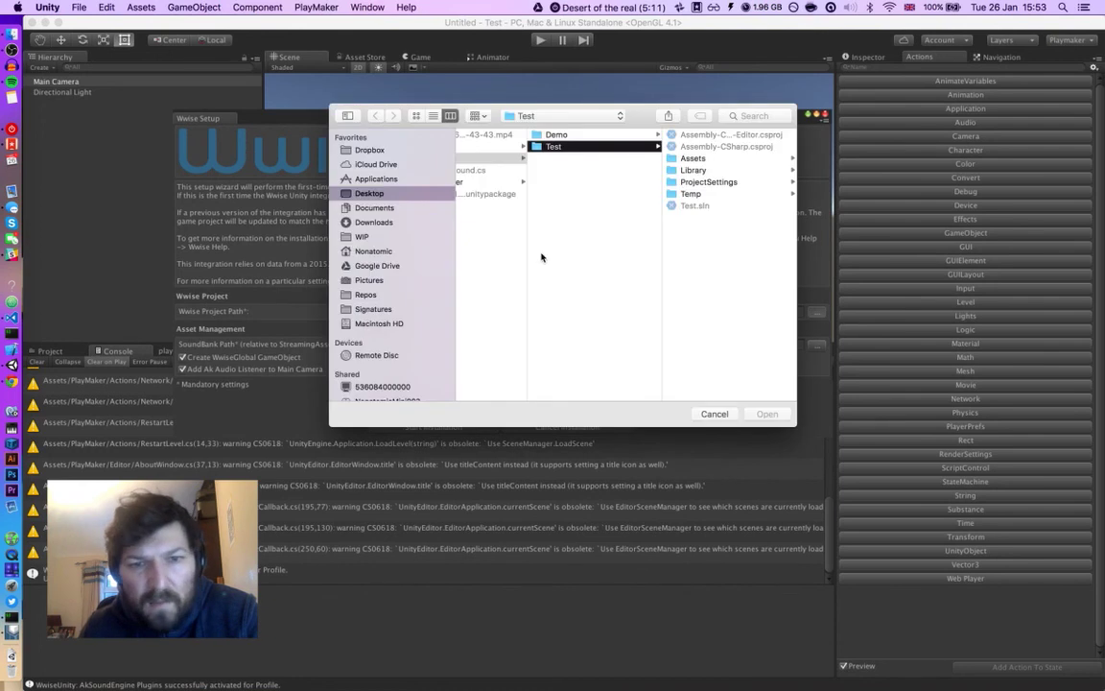
click(633, 134)
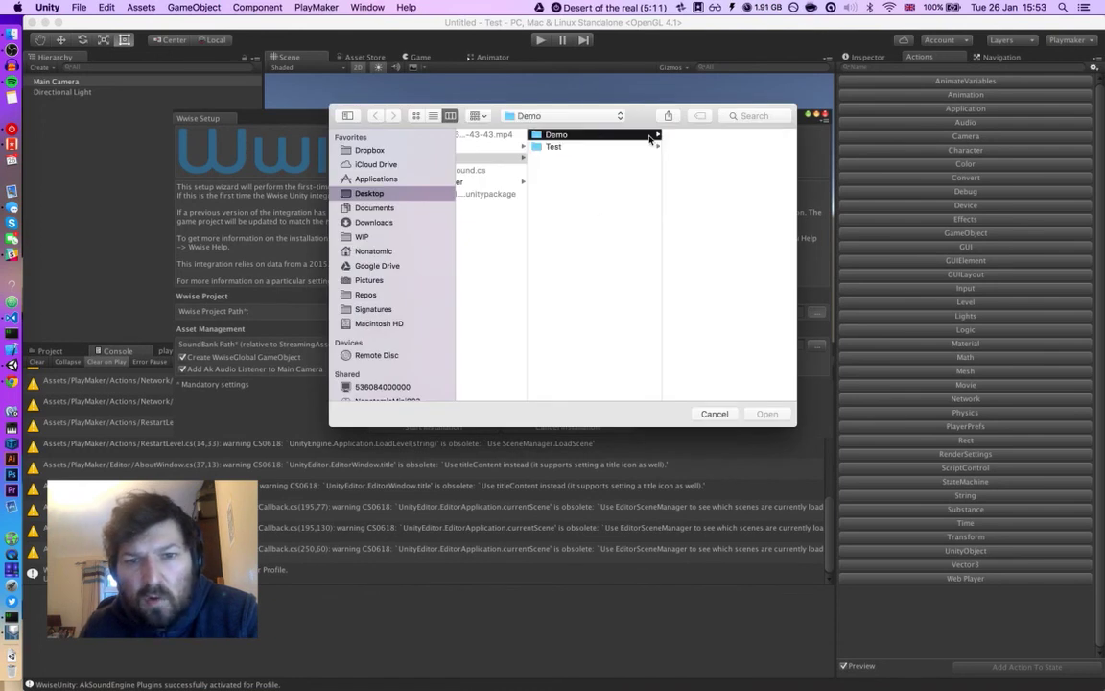
click(705, 205)
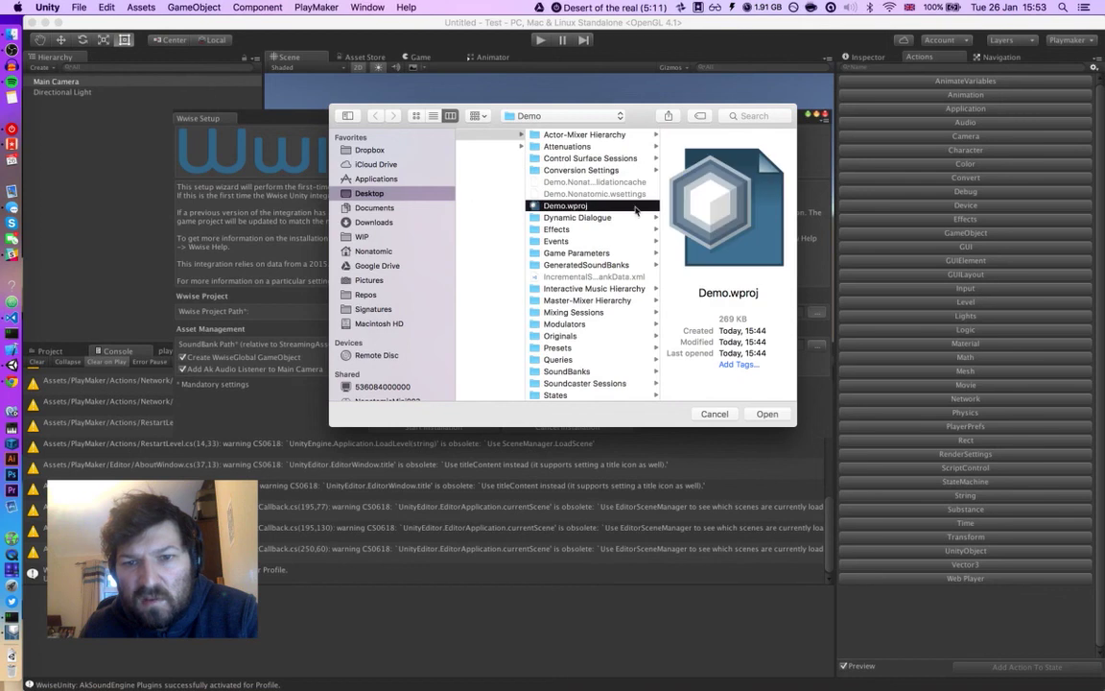
click(767, 413)
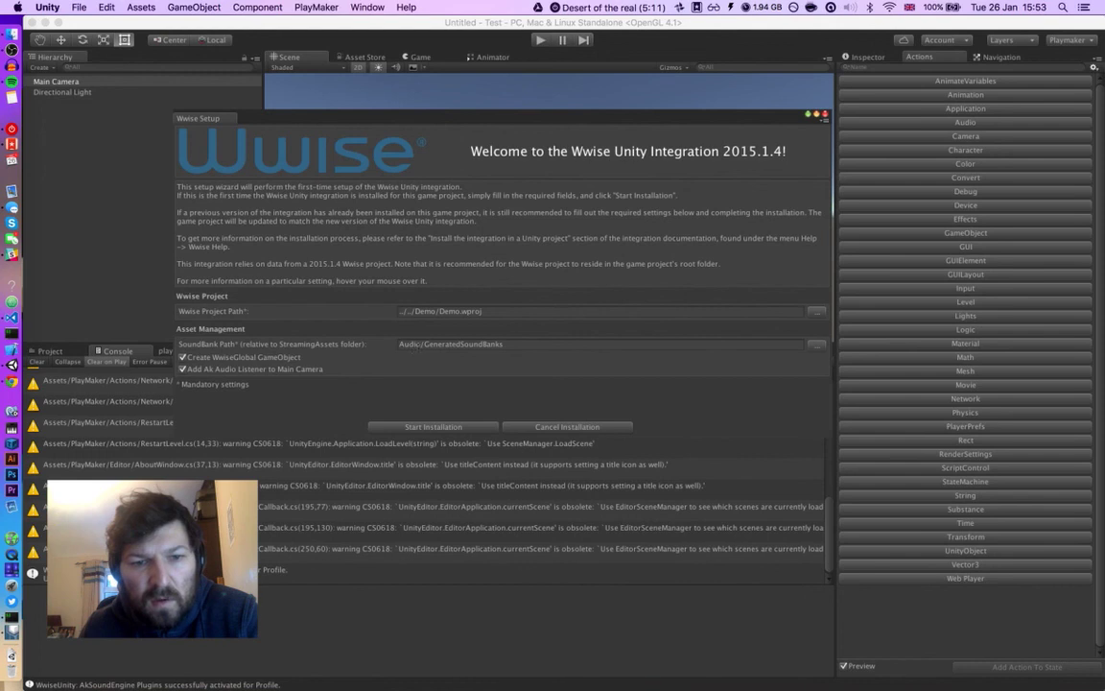
click(494, 344)
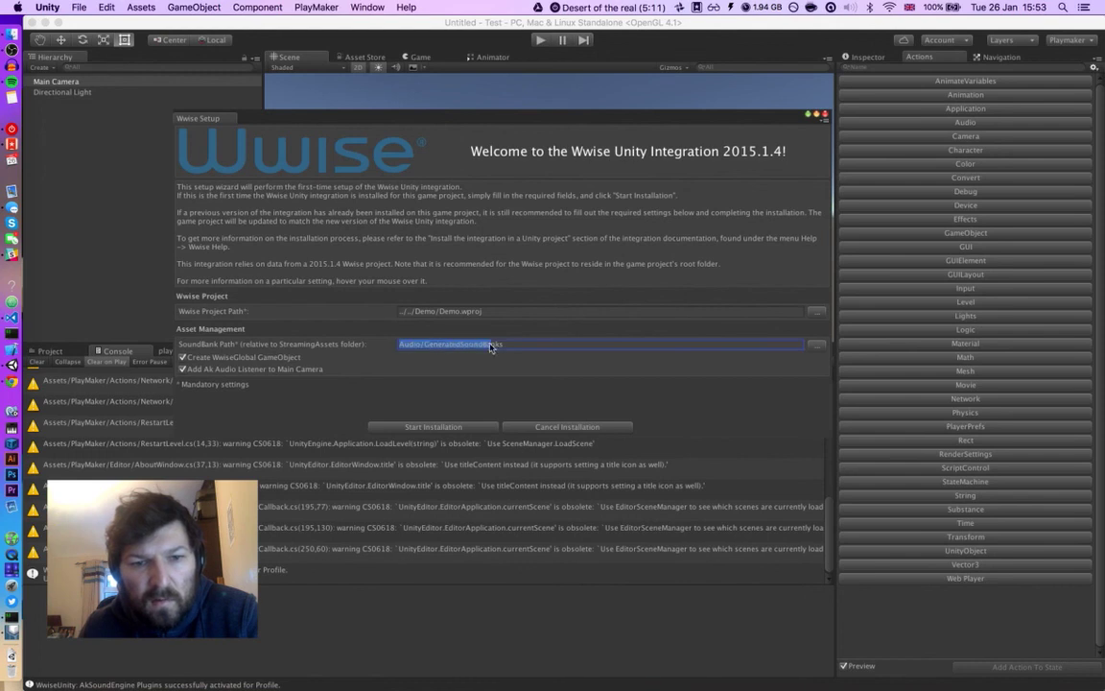
click(814, 347)
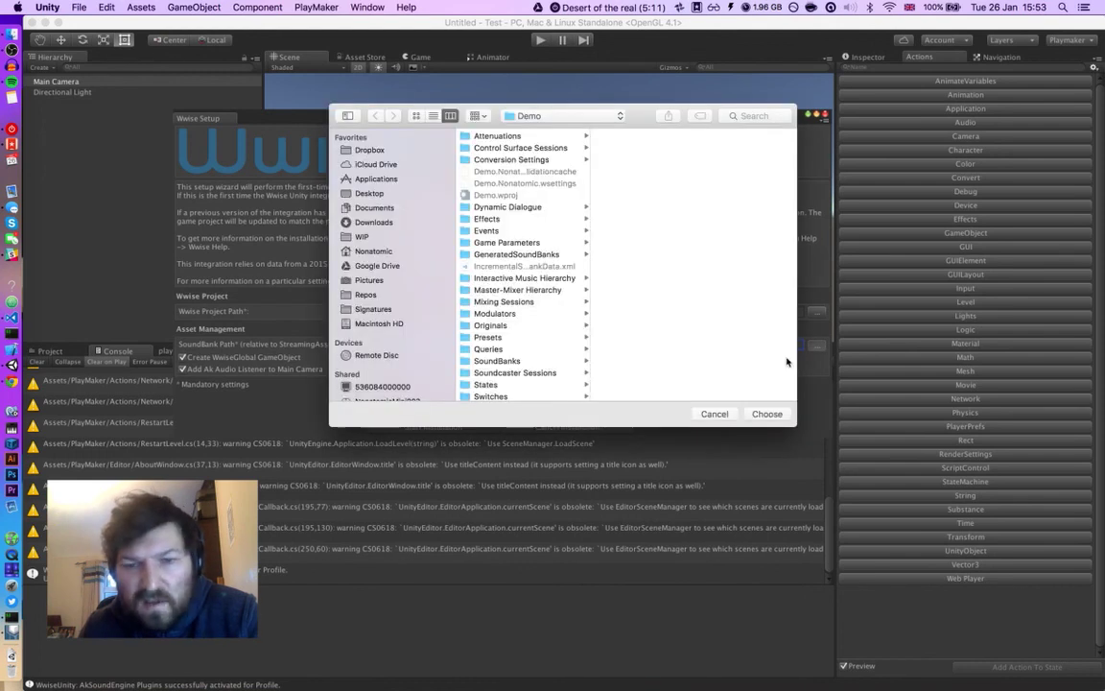
click(366, 295)
click(369, 194)
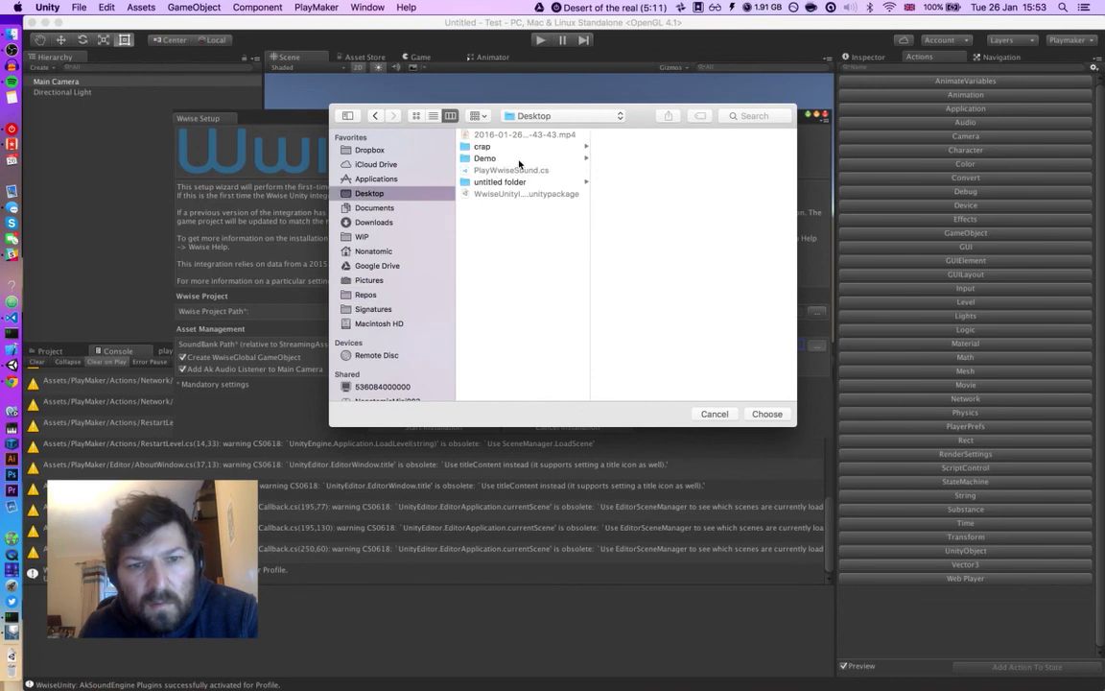
click(513, 159)
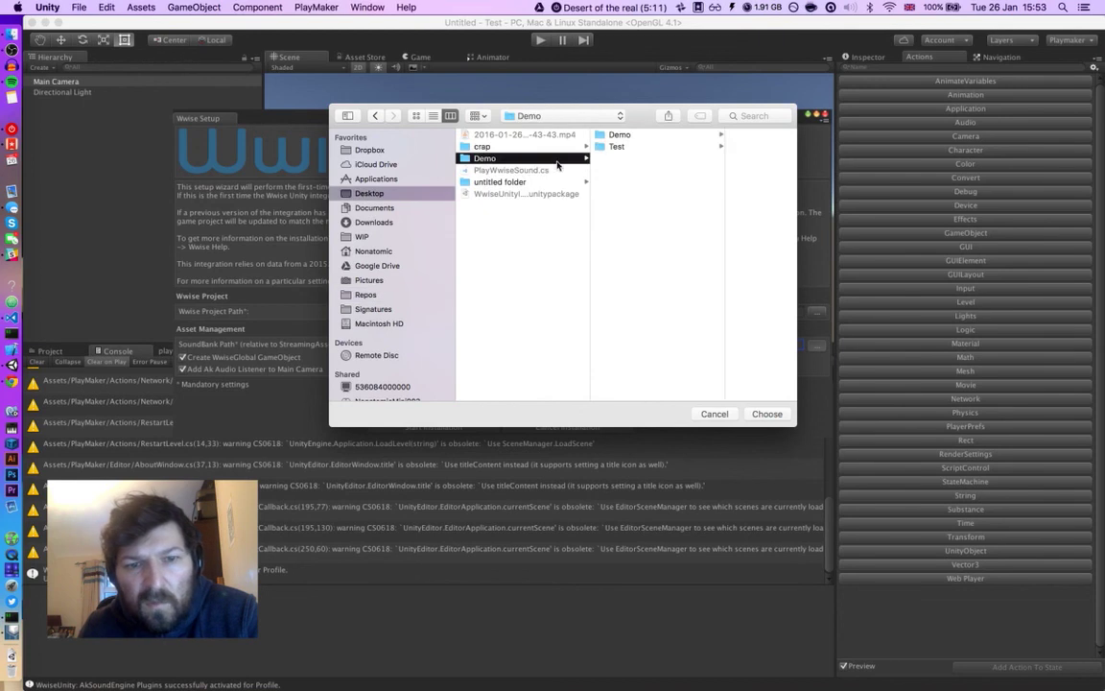
click(610, 147)
click(689, 159)
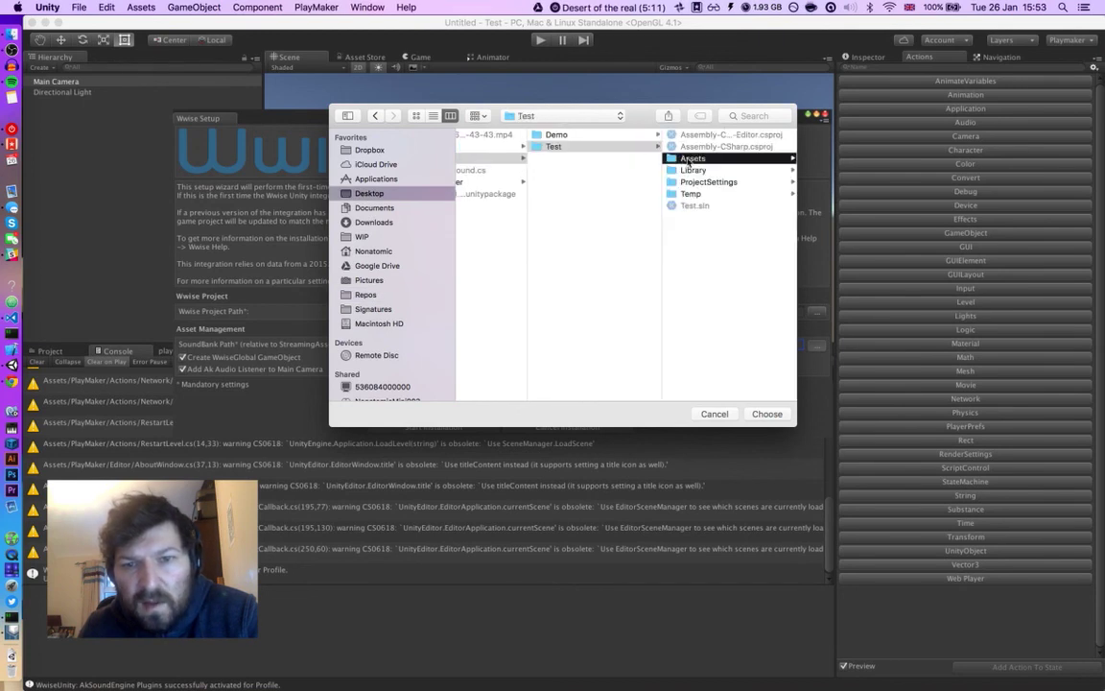
click(697, 136)
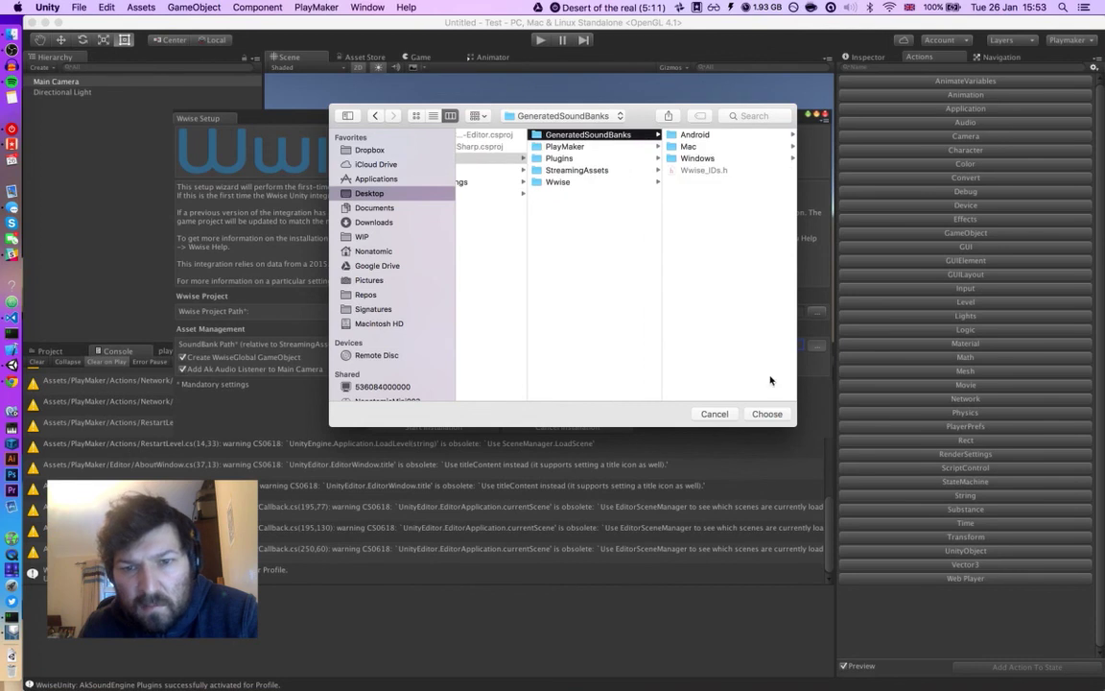
click(766, 413)
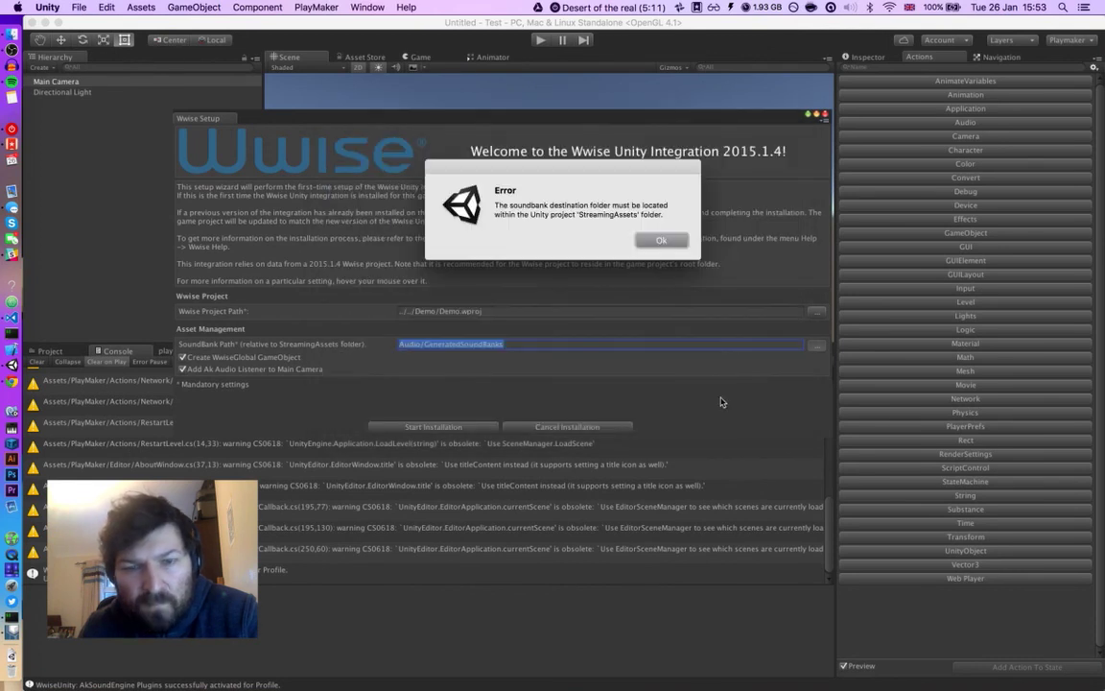
Step: Dismiss the soundbank error and move GeneratedSoundBanks into Desktop/Demo/Test/Assets/StreamingAssets in Finder
click(651, 241)
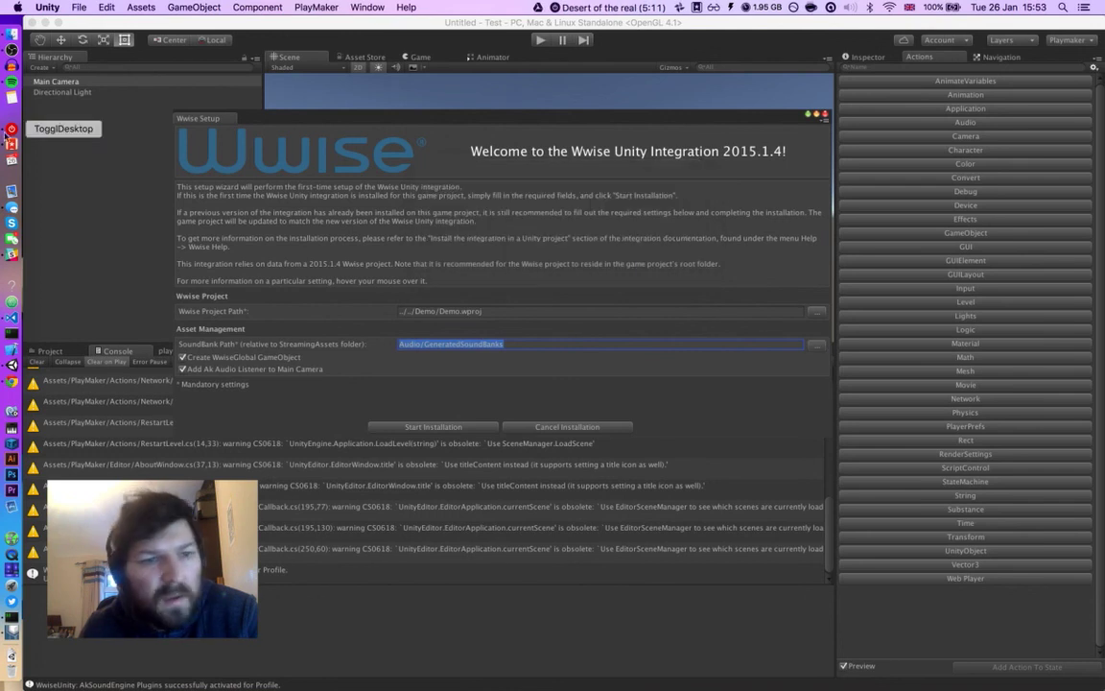
click(12, 37)
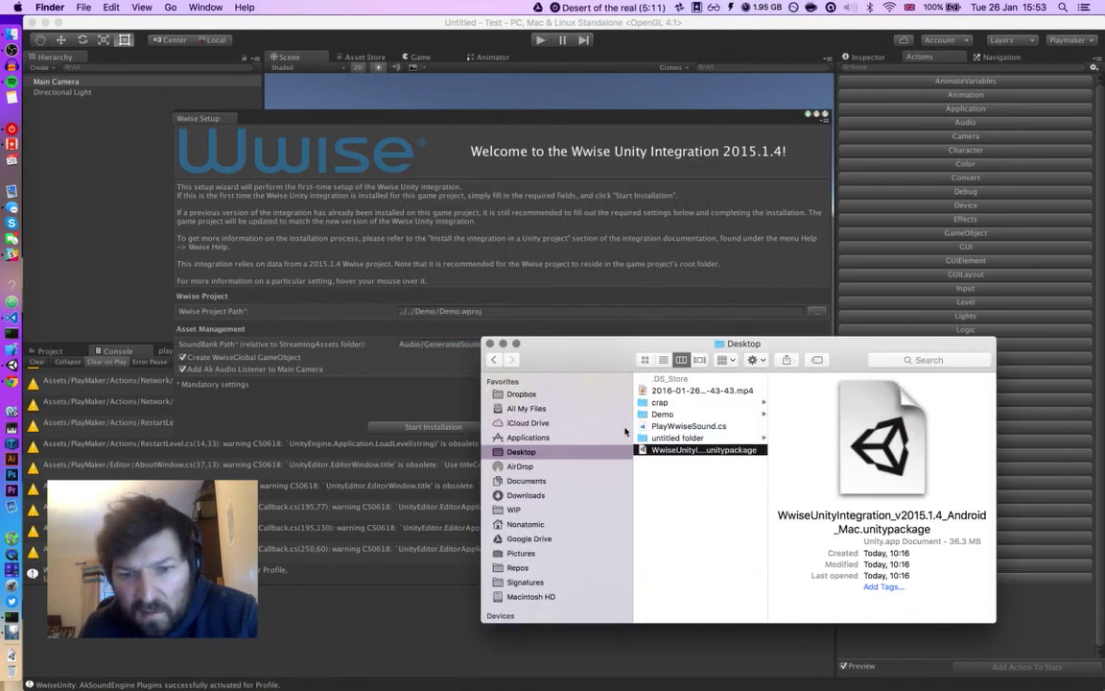
click(663, 413)
click(794, 391)
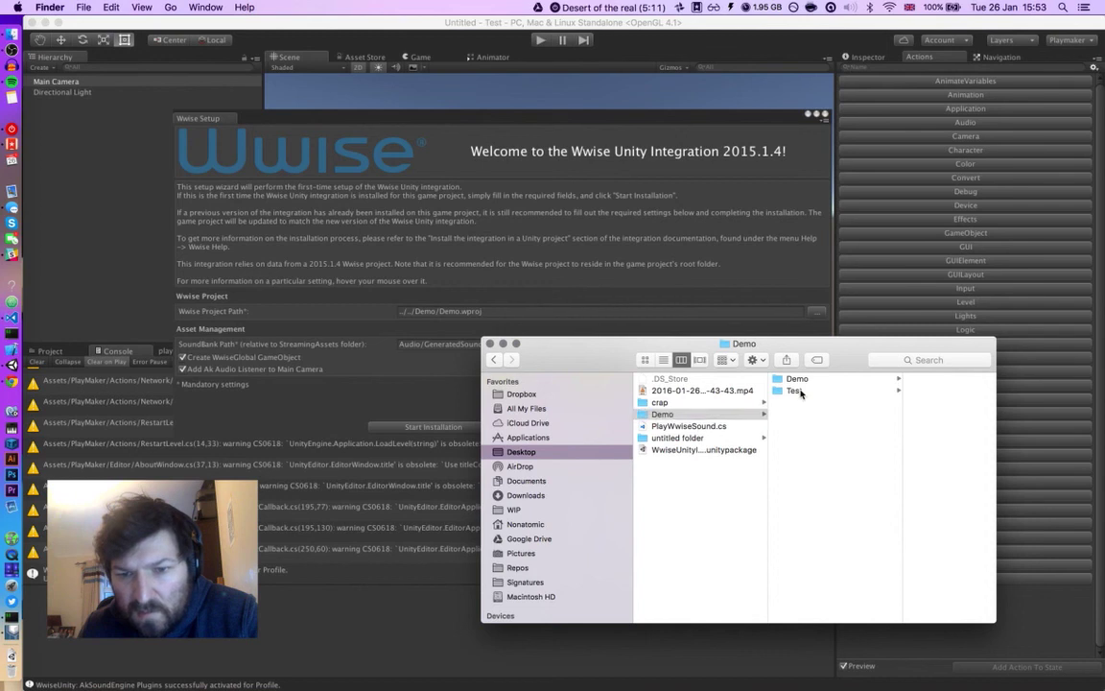
click(892, 414)
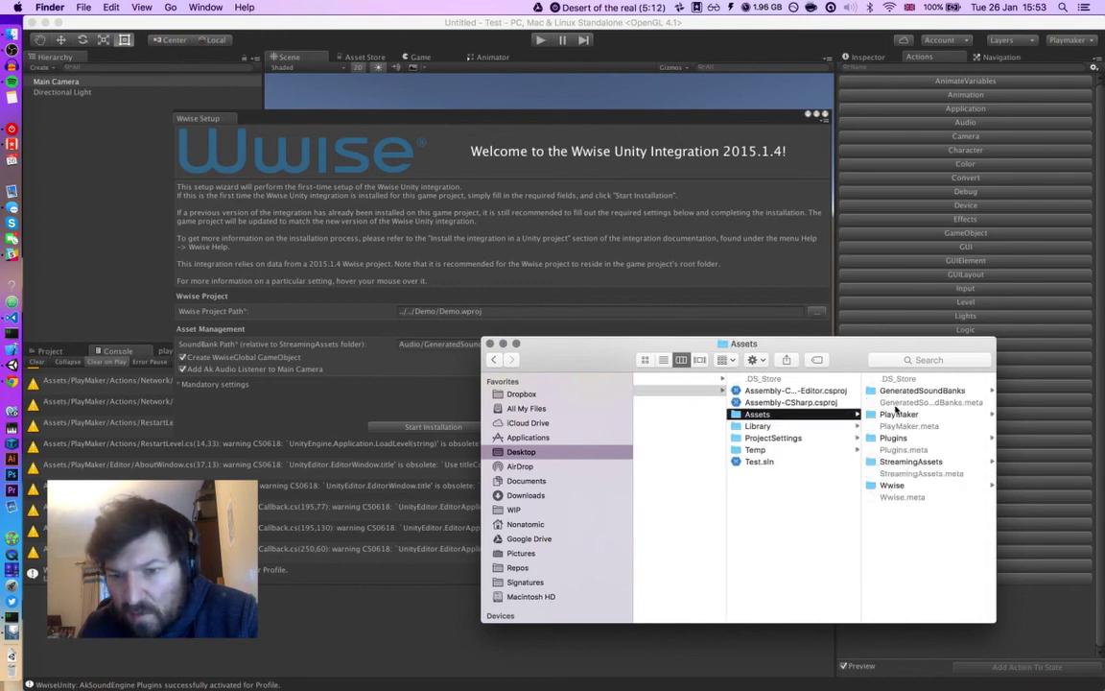
click(890, 391)
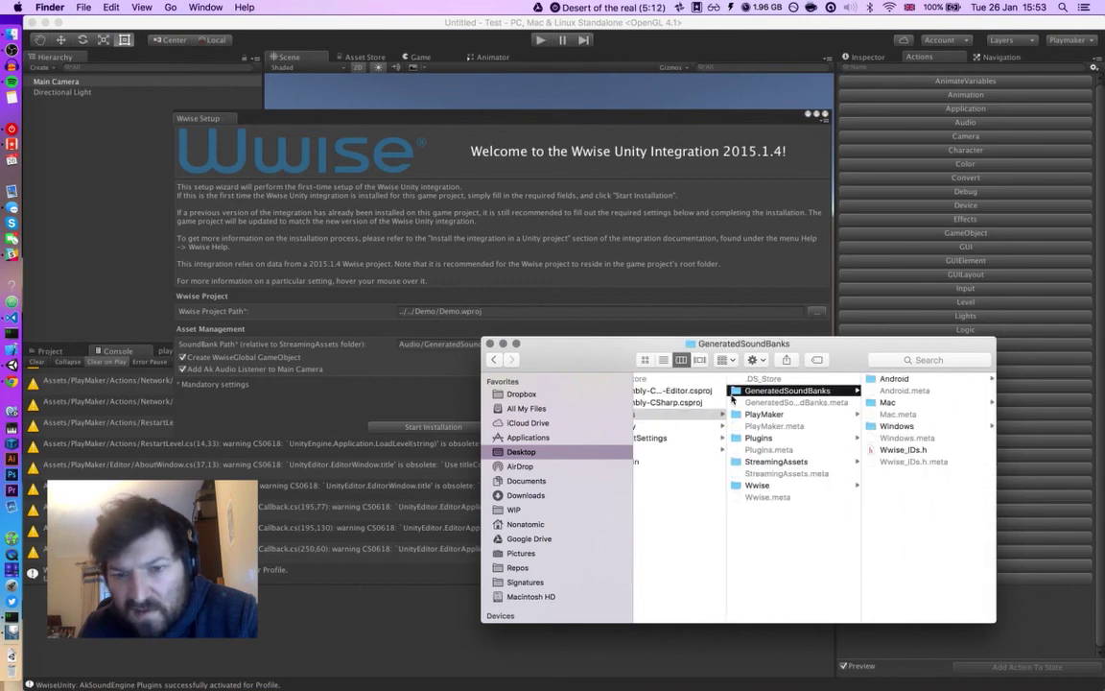
drag(737, 394, 766, 465)
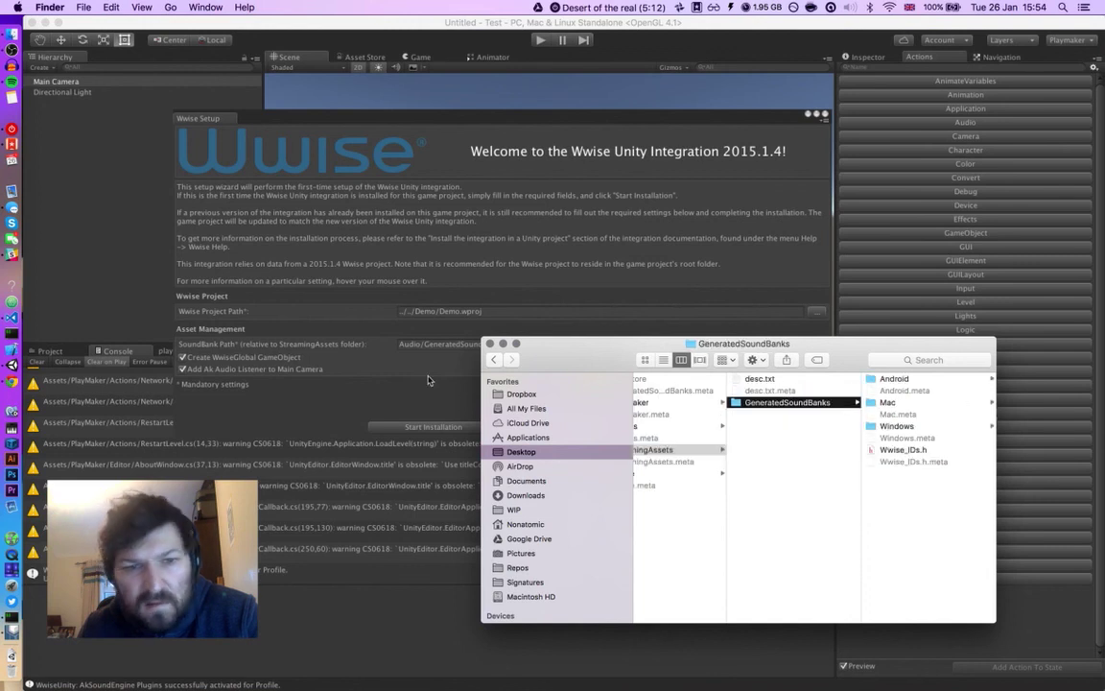
click(386, 341)
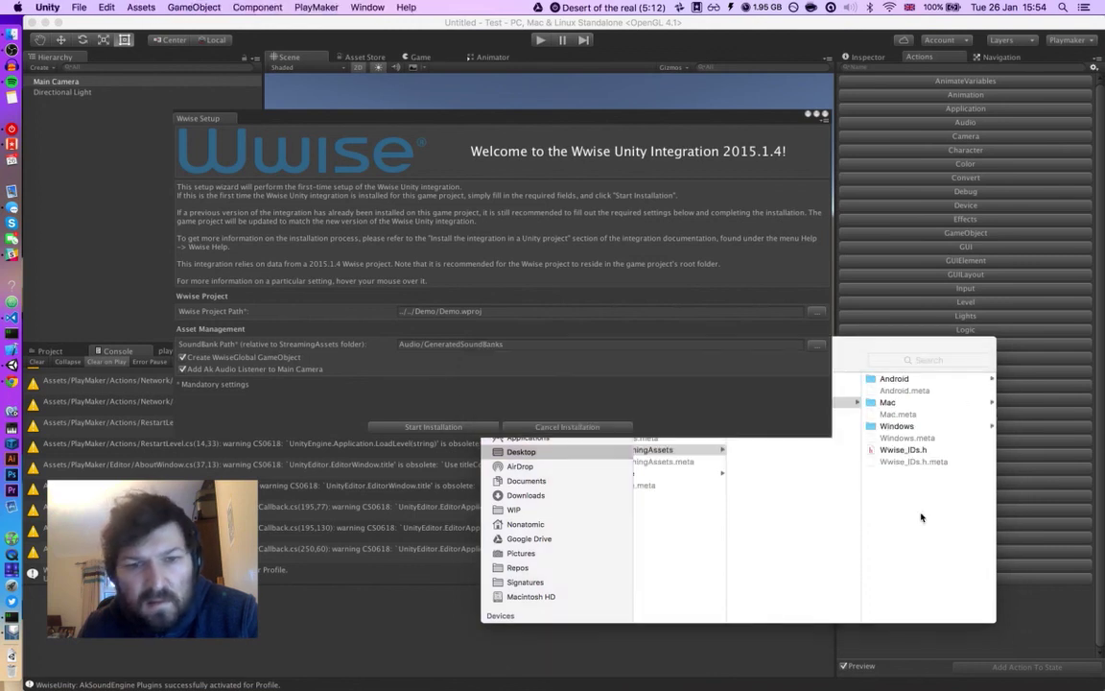
Step: Set the Wwise SoundBank path to Demo/Test/Assets/StreamingAssets/GeneratedSoundBanks
click(816, 346)
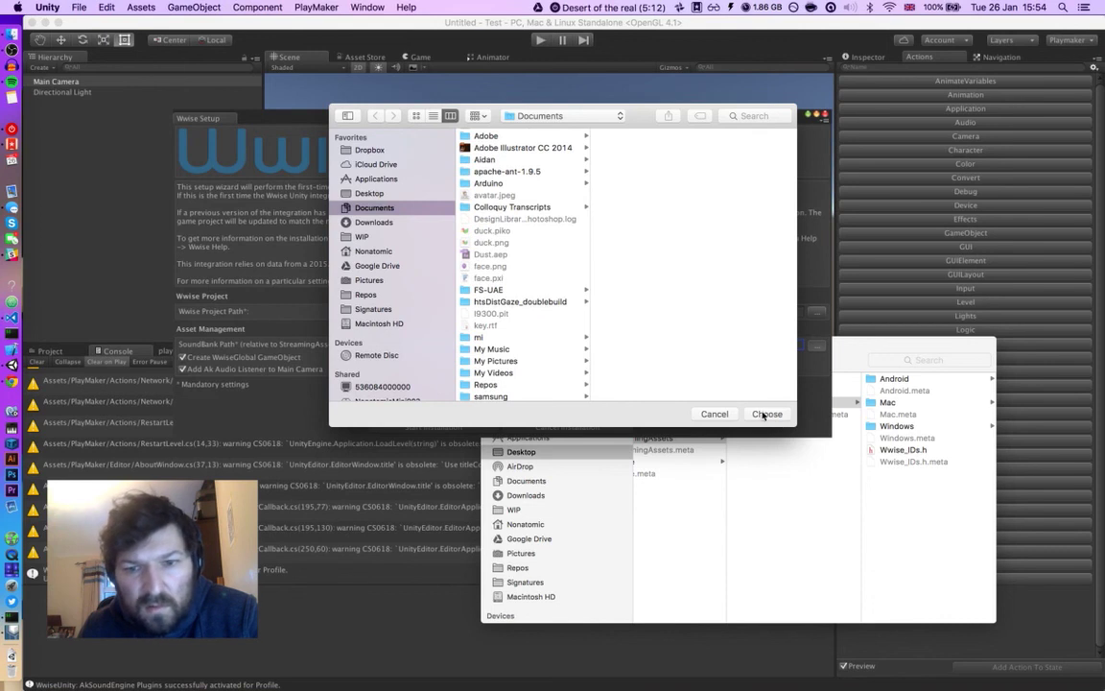
click(723, 414)
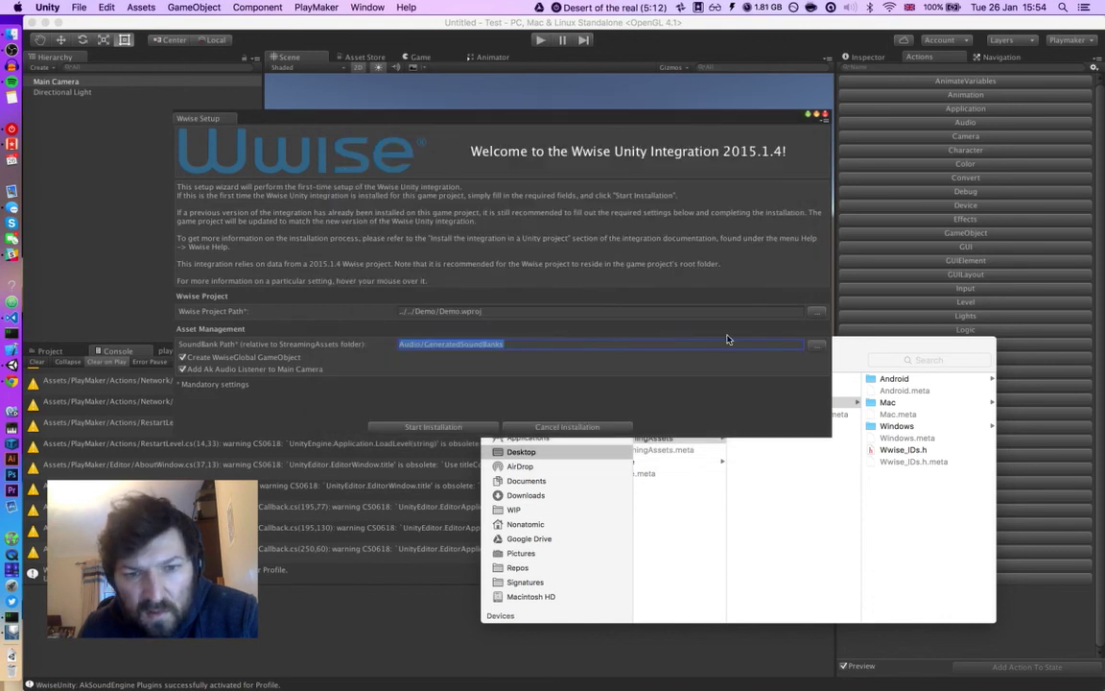
click(815, 346)
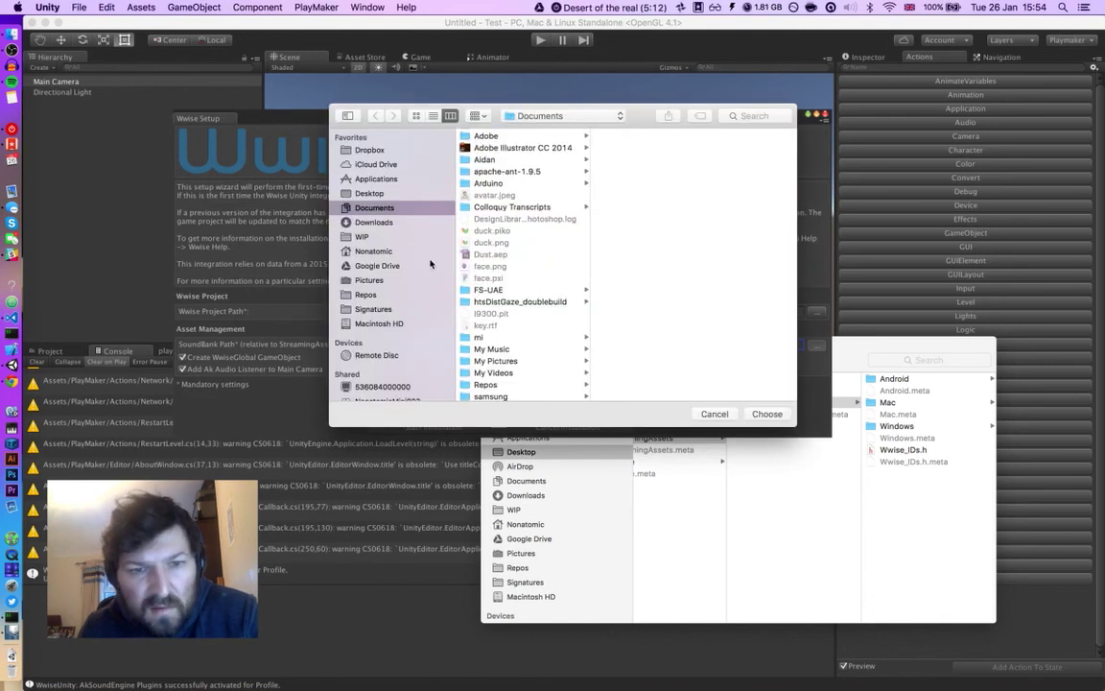
click(370, 193)
click(458, 146)
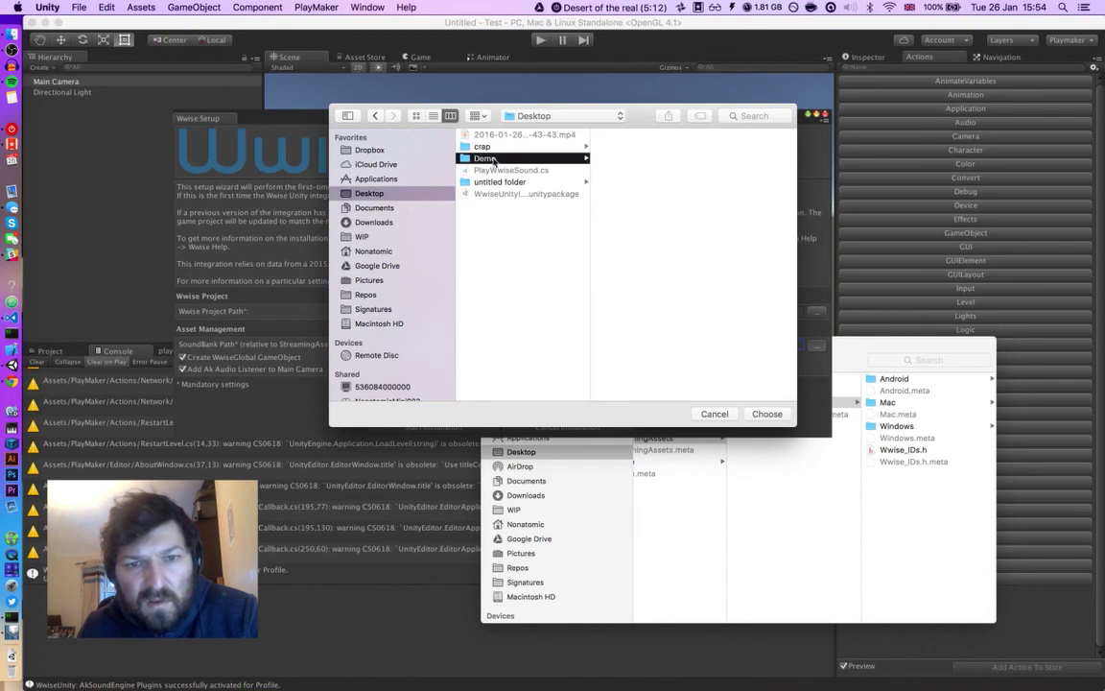
click(623, 145)
click(692, 158)
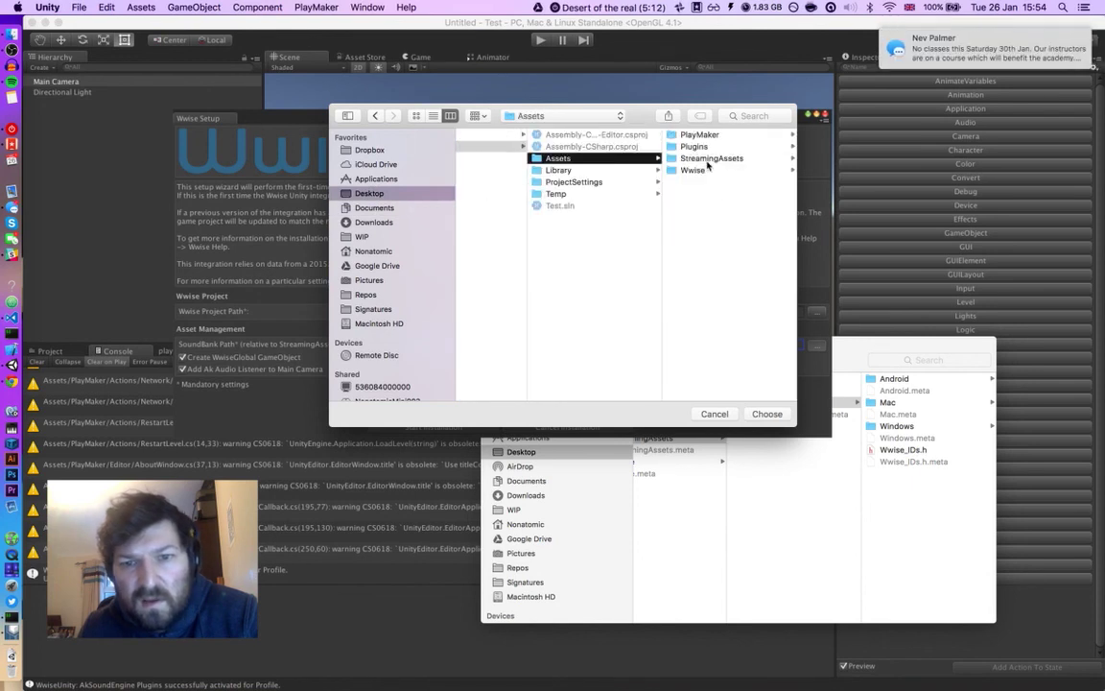
click(697, 158)
click(710, 147)
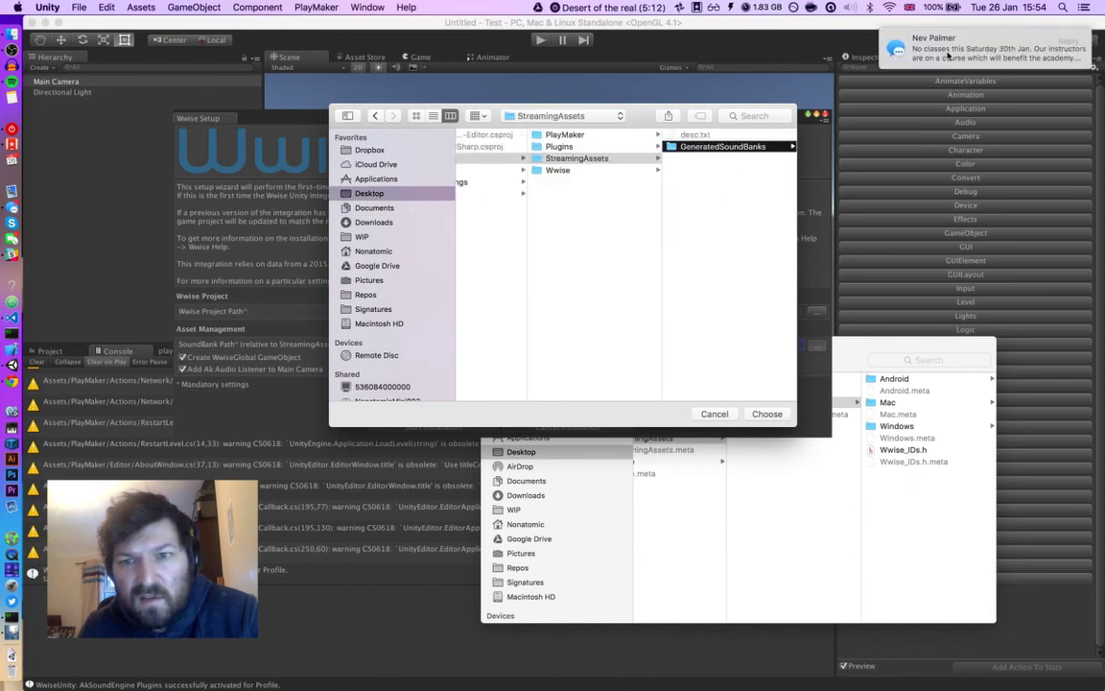
click(768, 413)
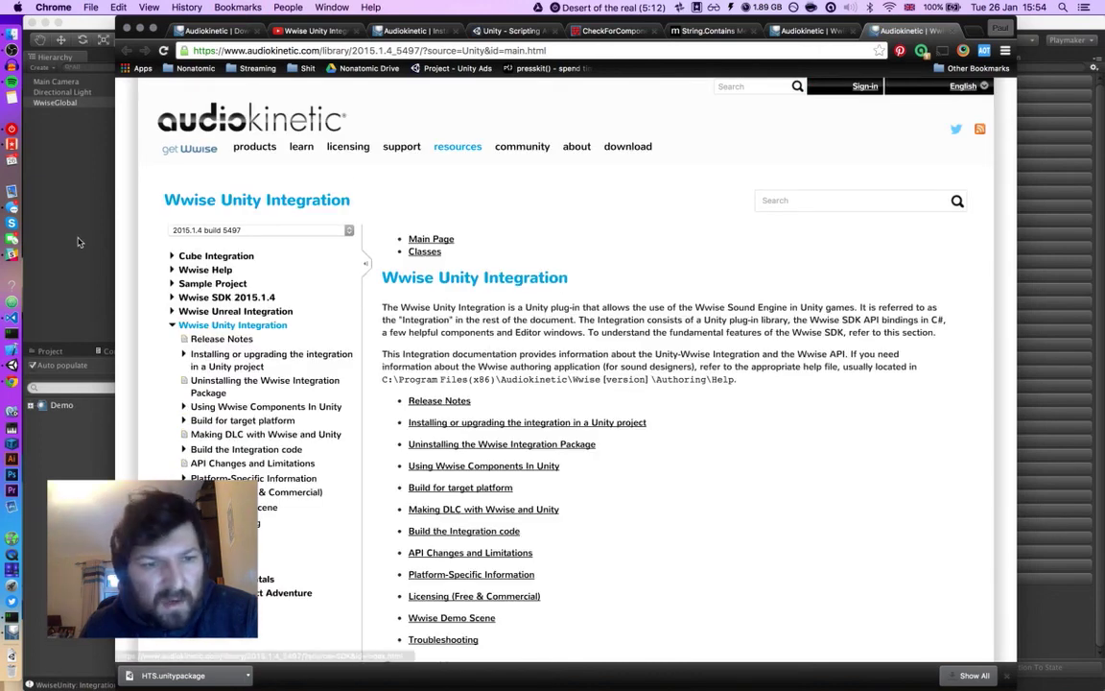
Step: Switch from the Chrome documentation page back to the Unity editor with Cmd+Tab
key(super+Tab)
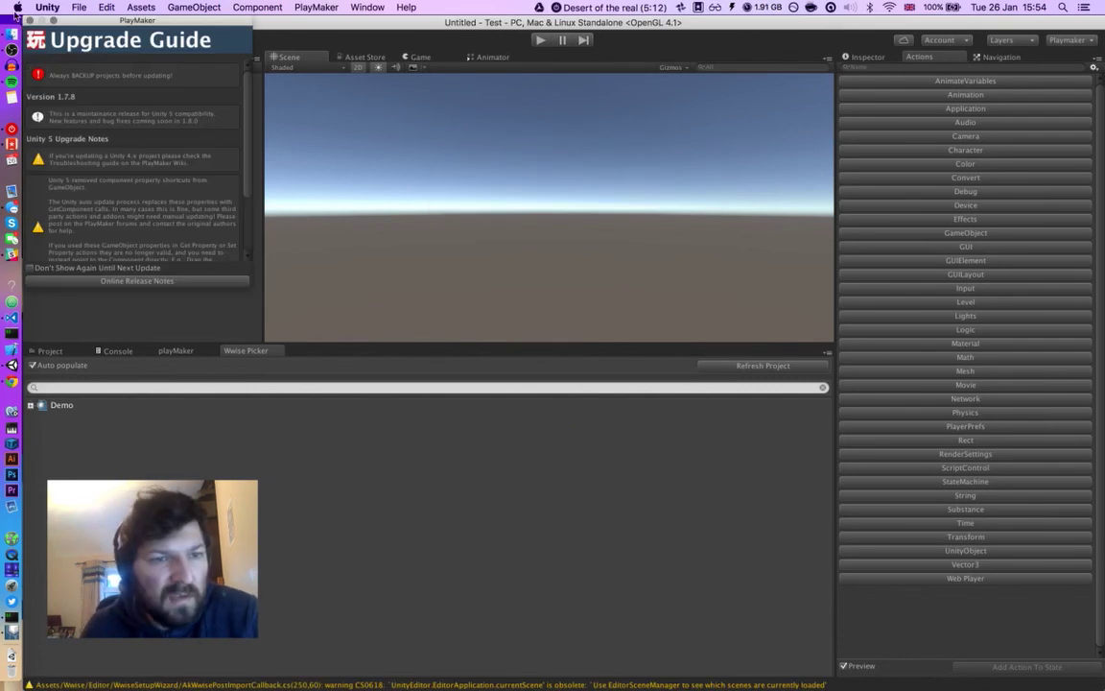
Step: Close the PlayMaker Upgrade Guide and expand the Demo project's assets in the Wwise Picker
click(30, 20)
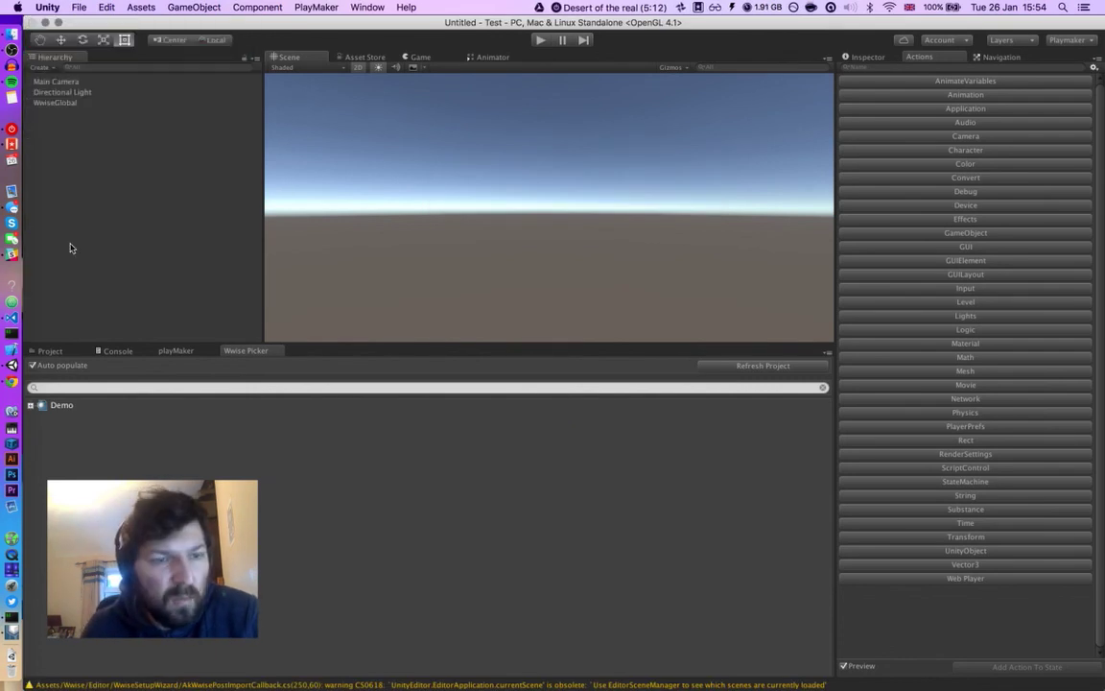
click(29, 407)
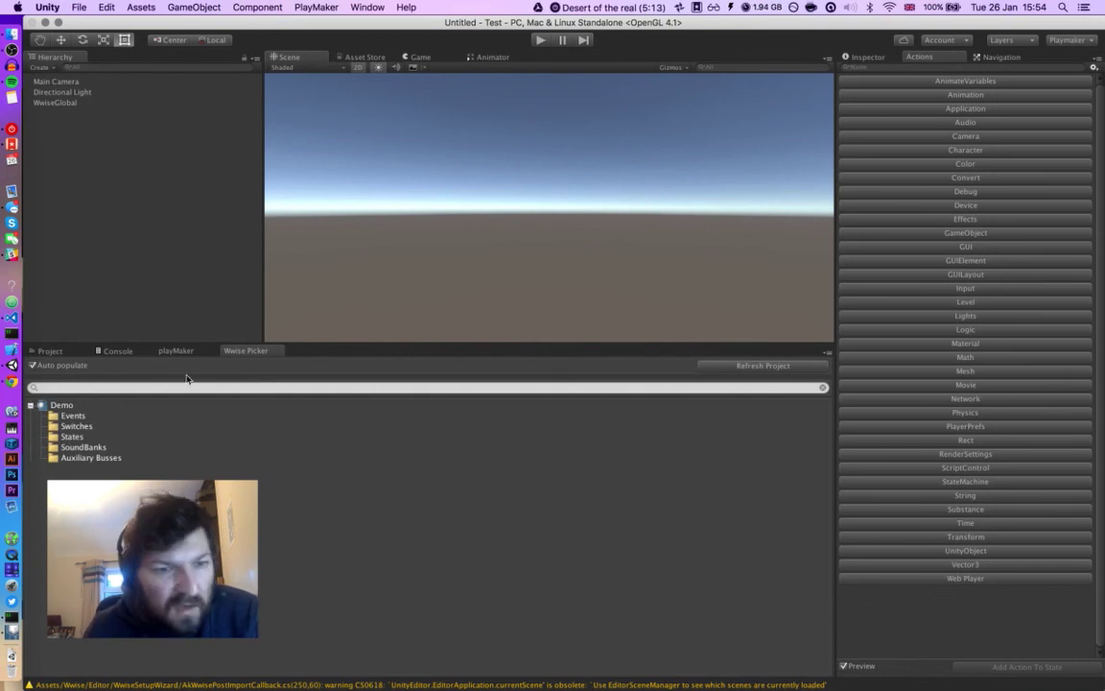
click(50, 352)
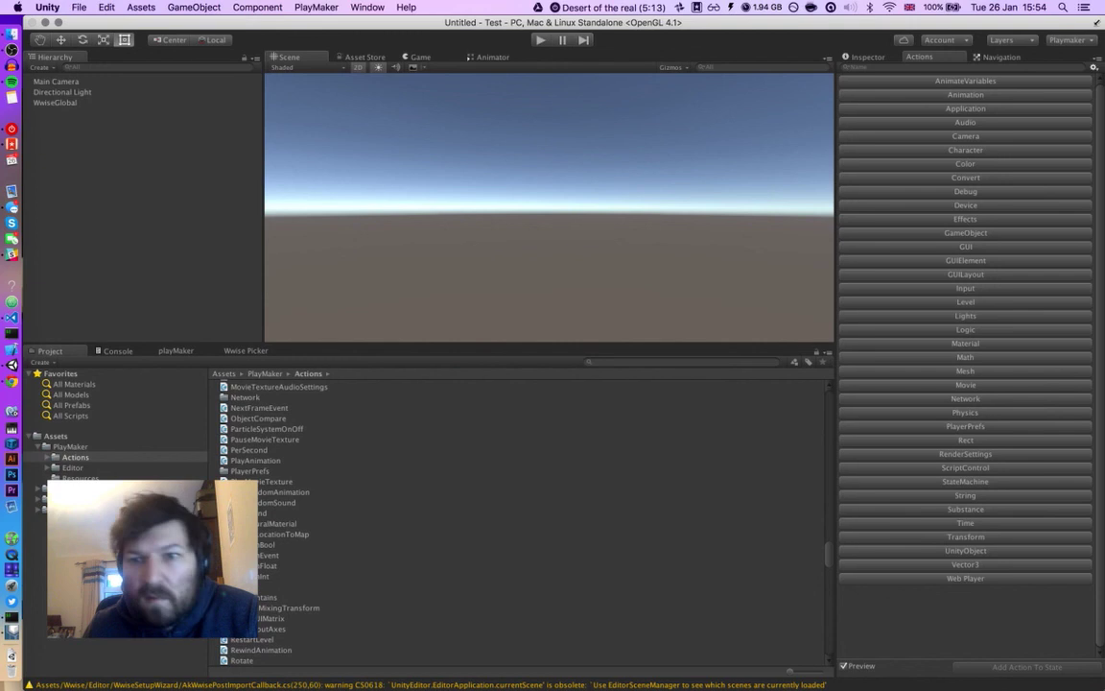
click(1065, 41)
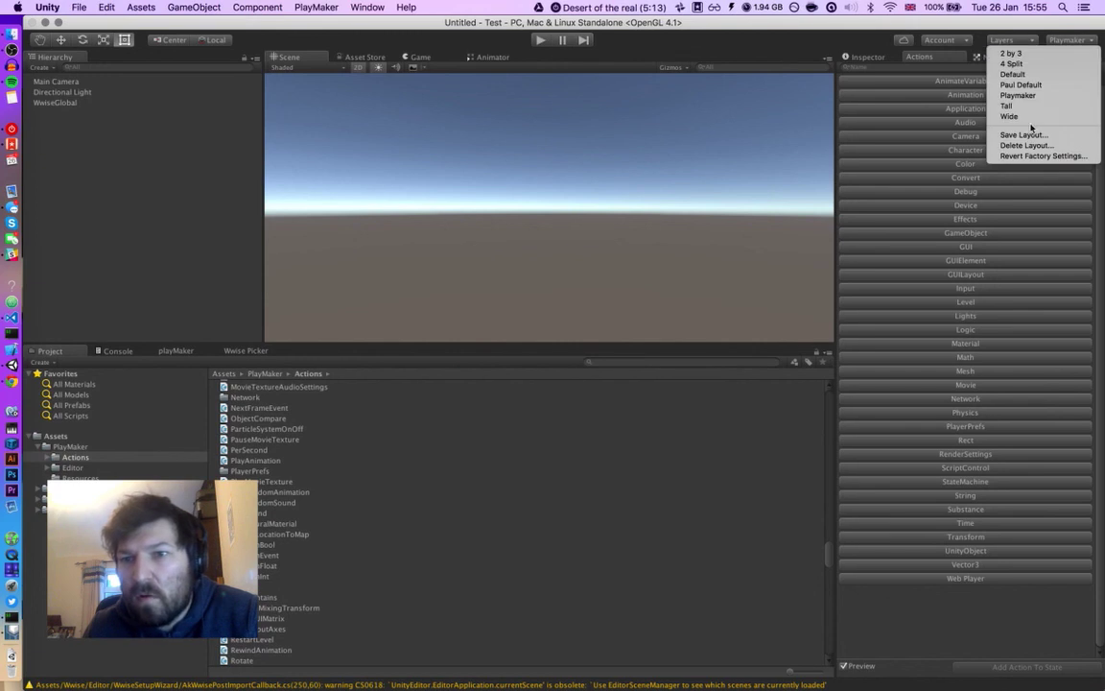
click(1103, 107)
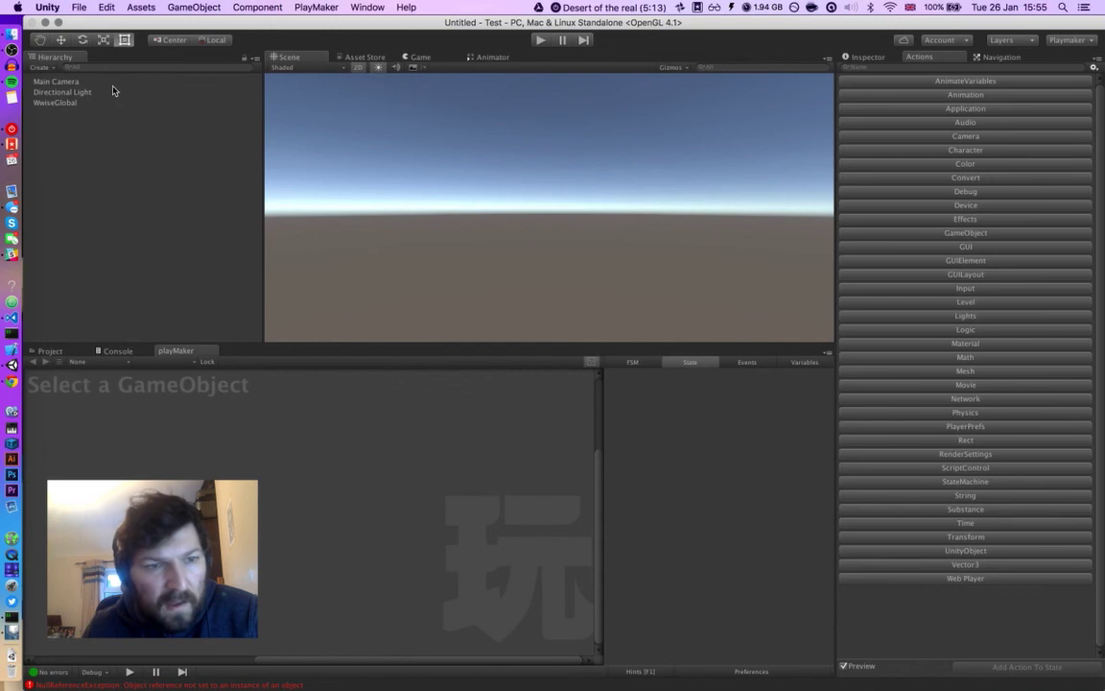
Step: Create an empty GameObject and add a PlayMaker FSM to it
right_click(101, 261)
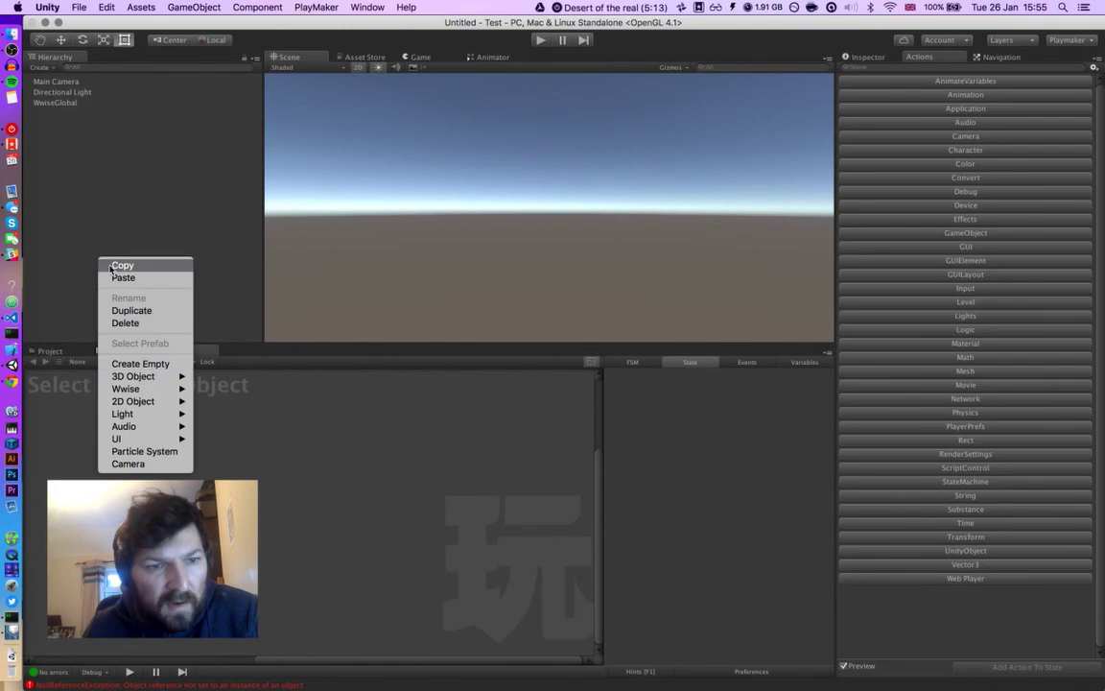
click(136, 364)
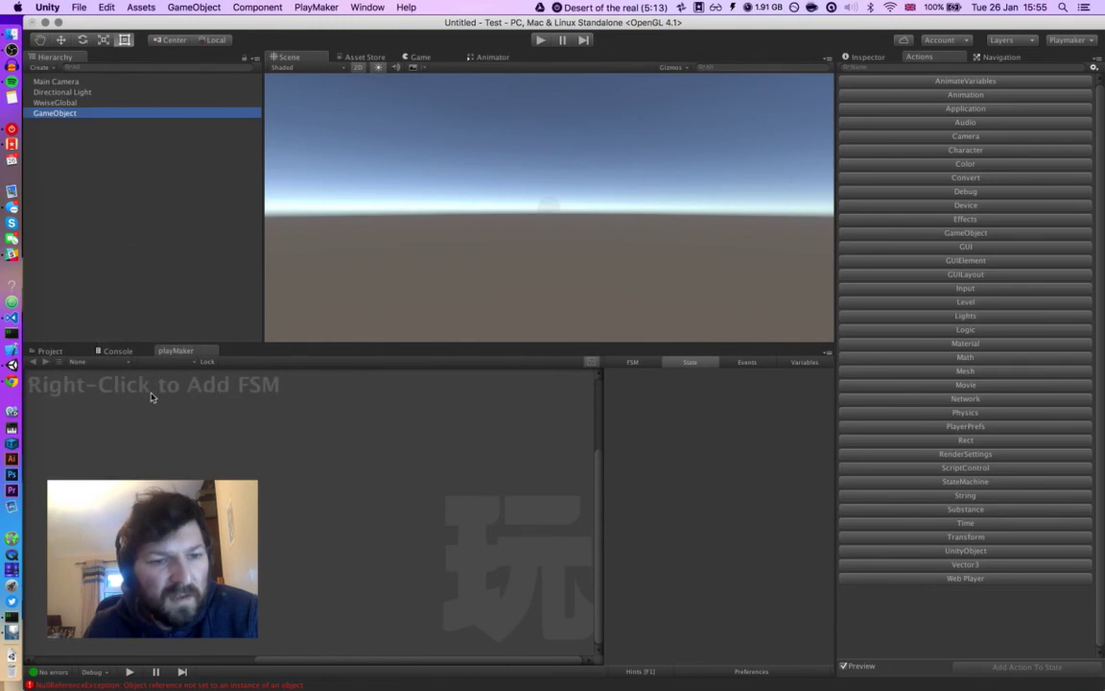
right_click(115, 374)
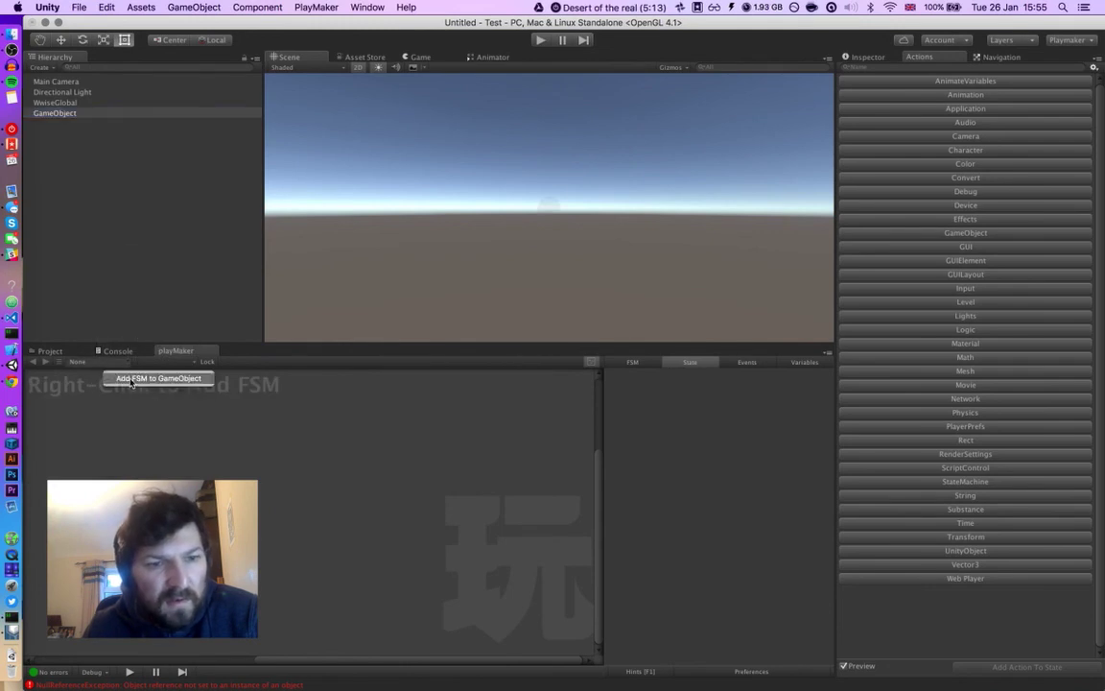
click(132, 379)
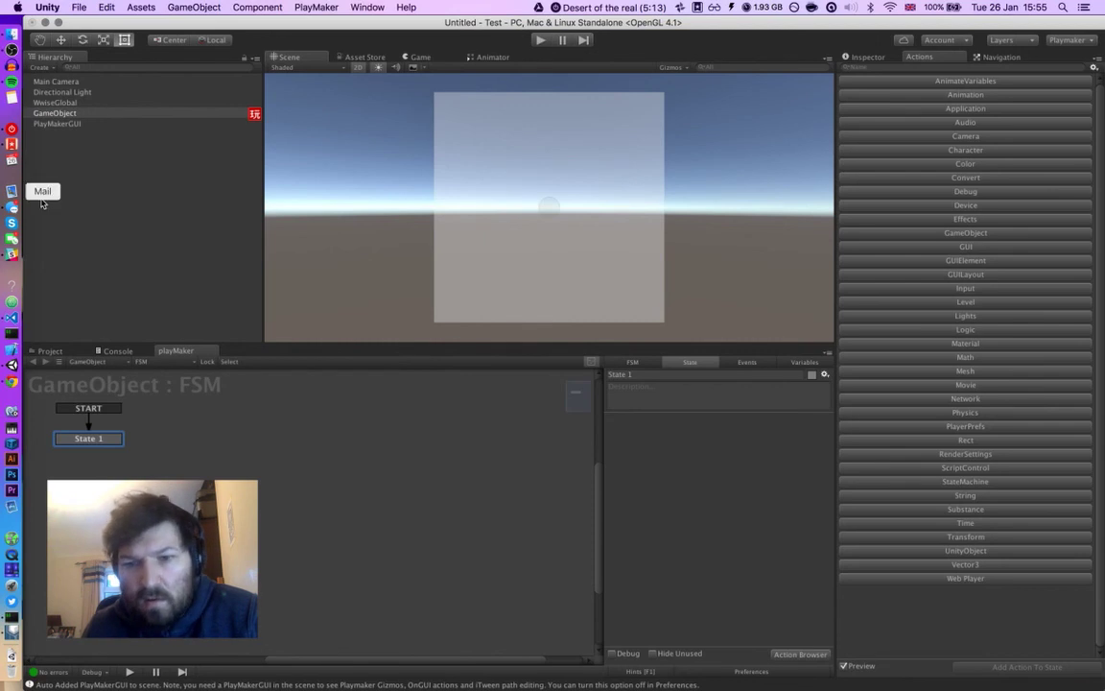
click(12, 31)
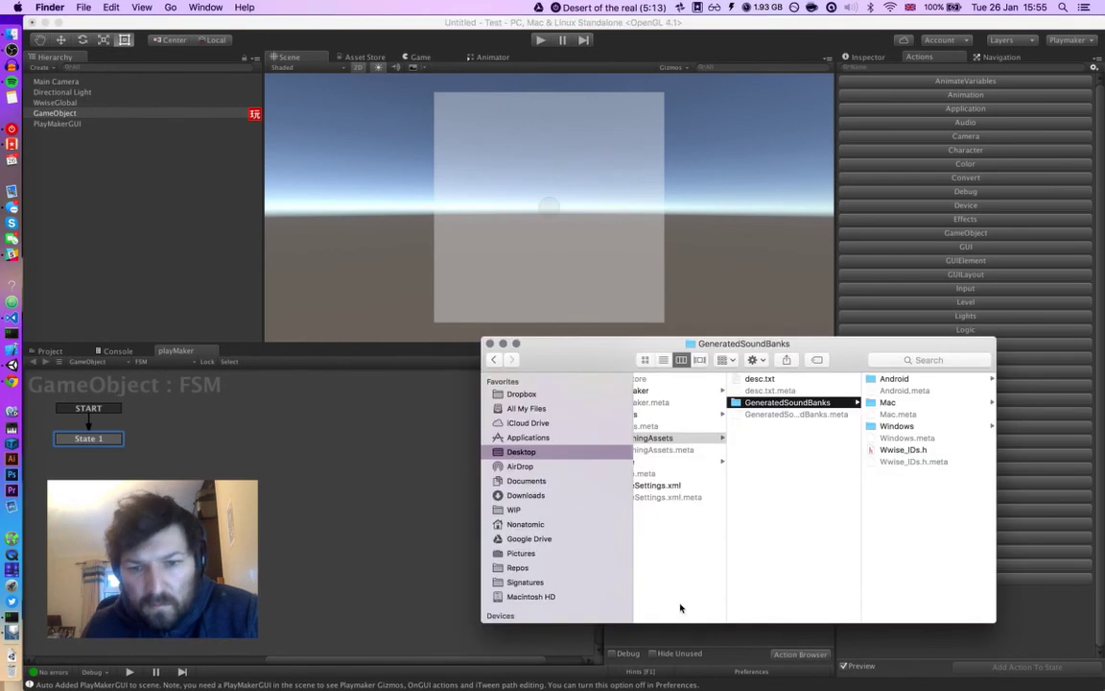
Step: Copy the PlayWwiseSound.cs script from the Desktop
key(Left)
key(Left)
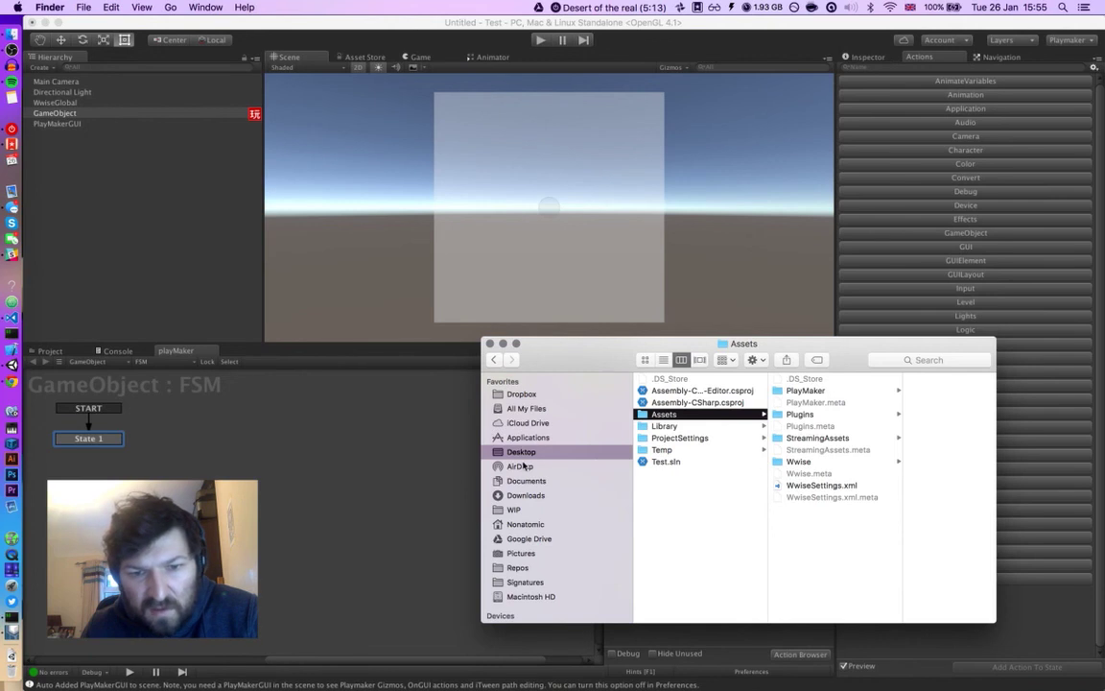
click(552, 456)
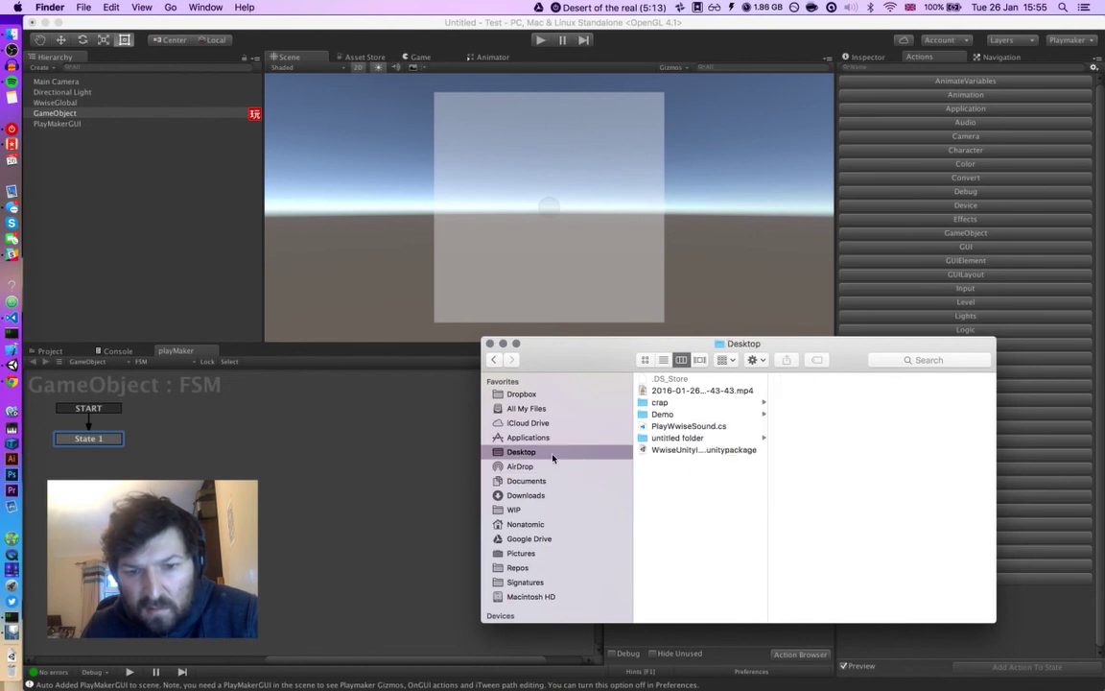
click(673, 451)
key(Up)
key(Up)
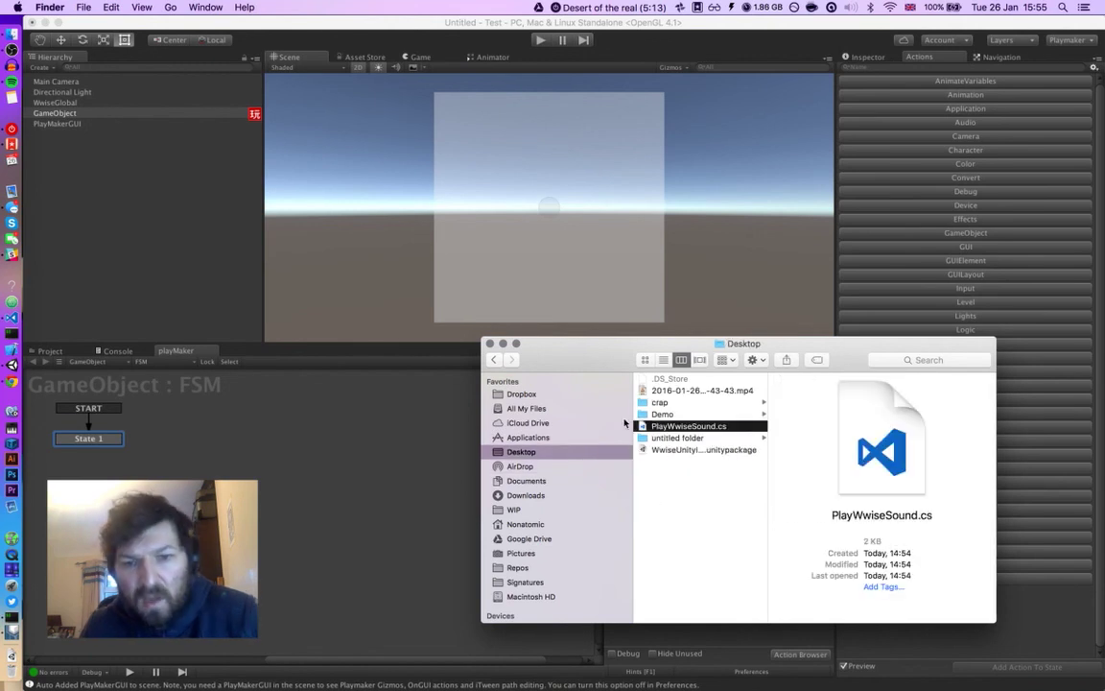
key(super+c)
Step: Place PlayWwiseSound.cs in Demo/Test/Assets/PlayMaker/Actions and return to Unity
key(Up)
key(Up)
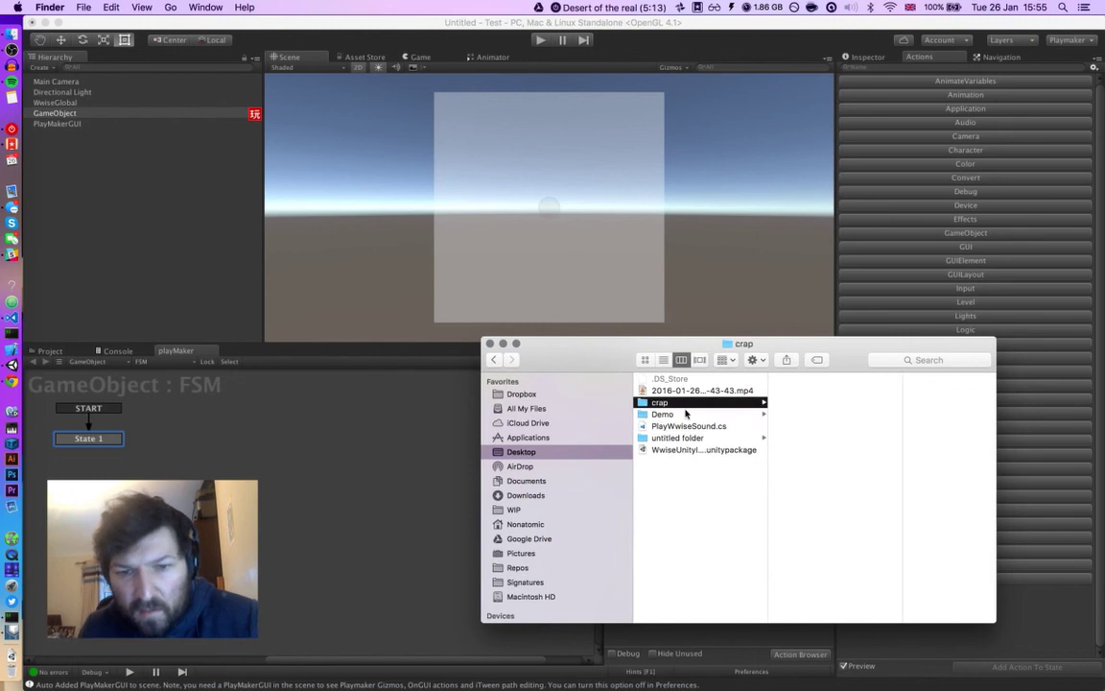
click(683, 415)
click(801, 392)
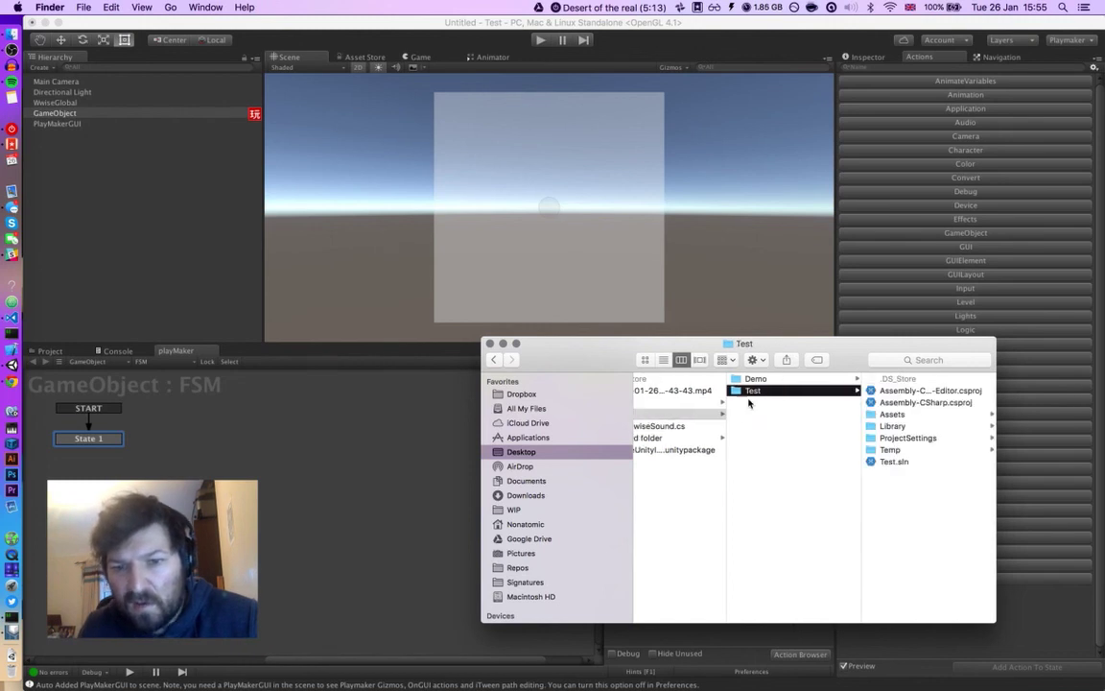
click(892, 413)
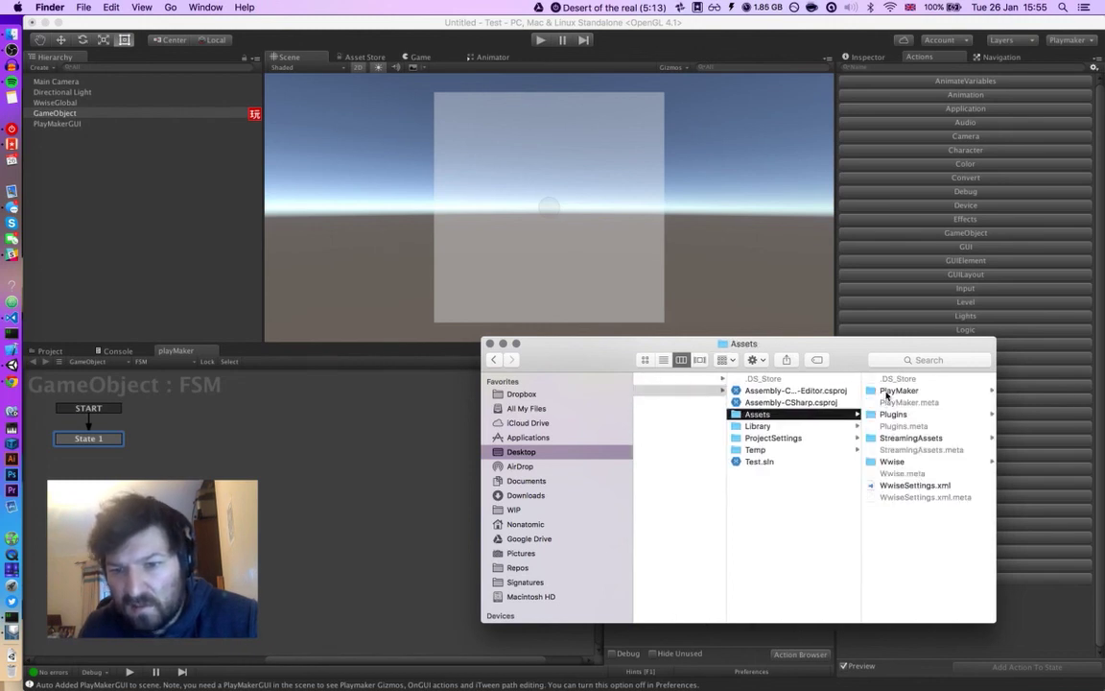
click(887, 392)
click(877, 389)
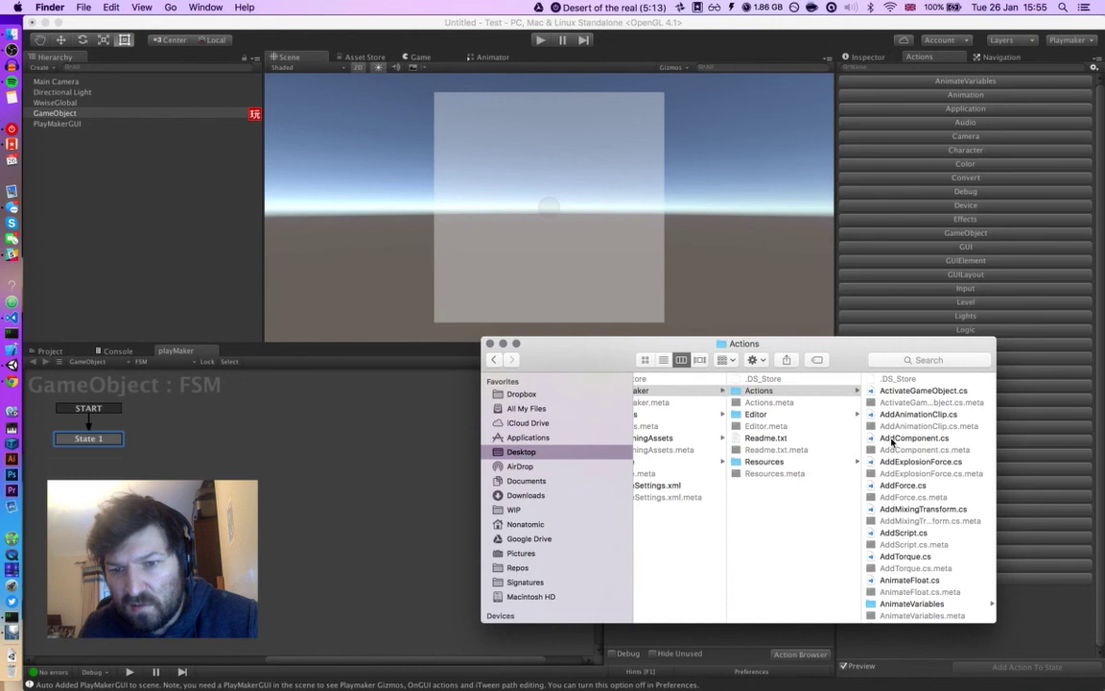
click(891, 439)
click(239, 461)
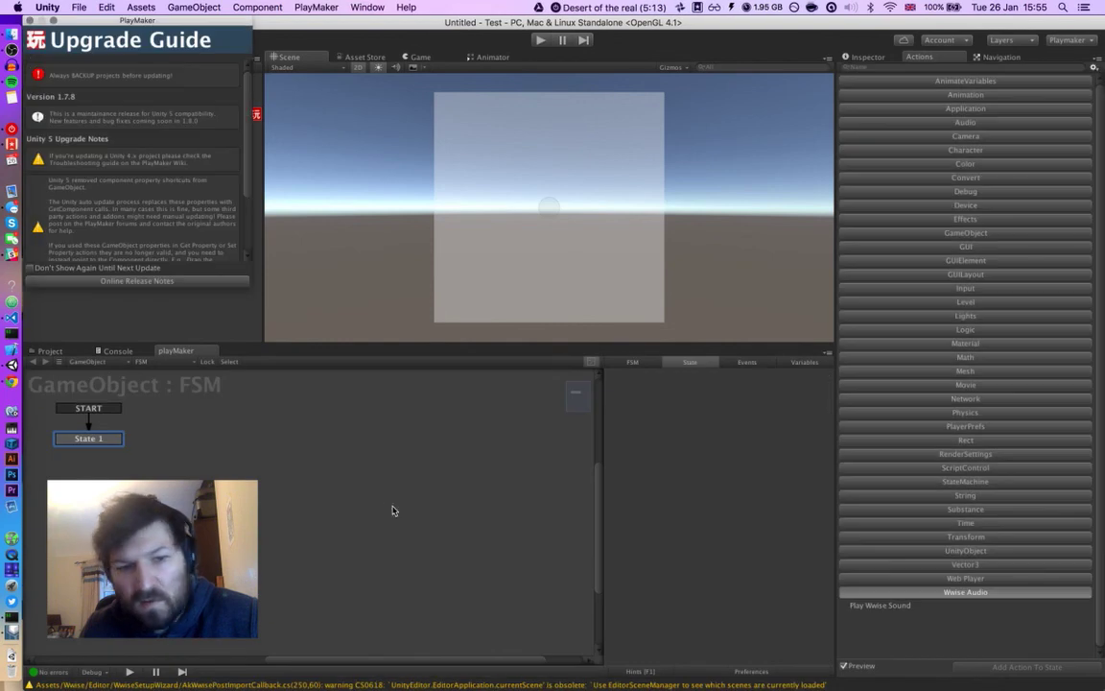
Step: Add the Play Wwise Sound action to State 1
click(30, 20)
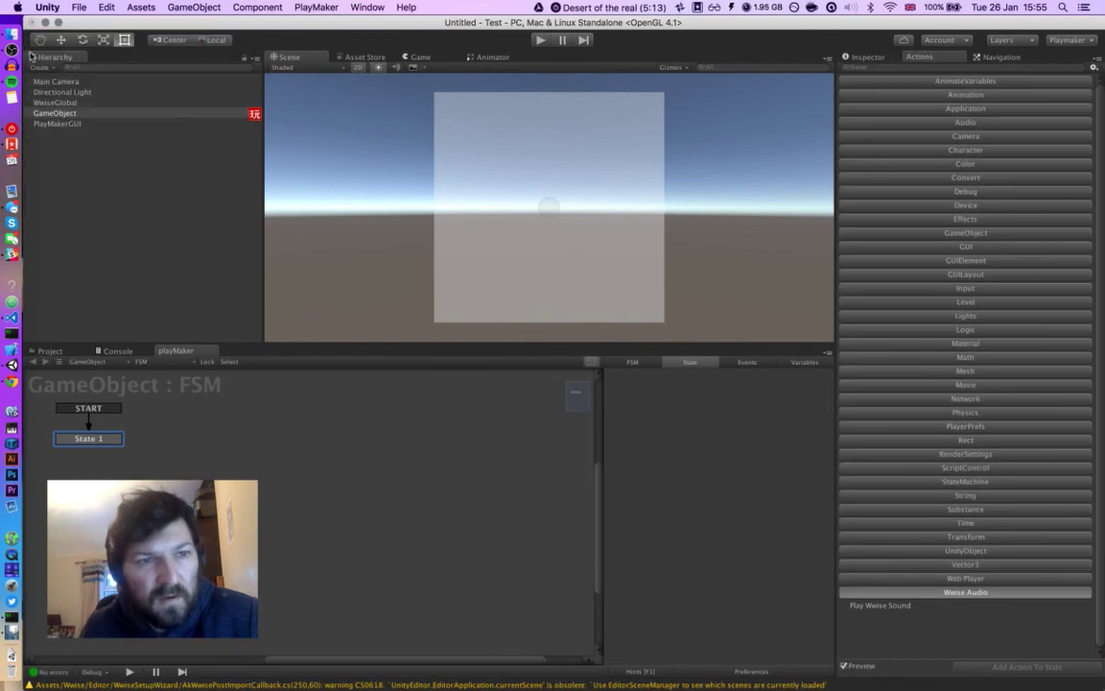
click(80, 439)
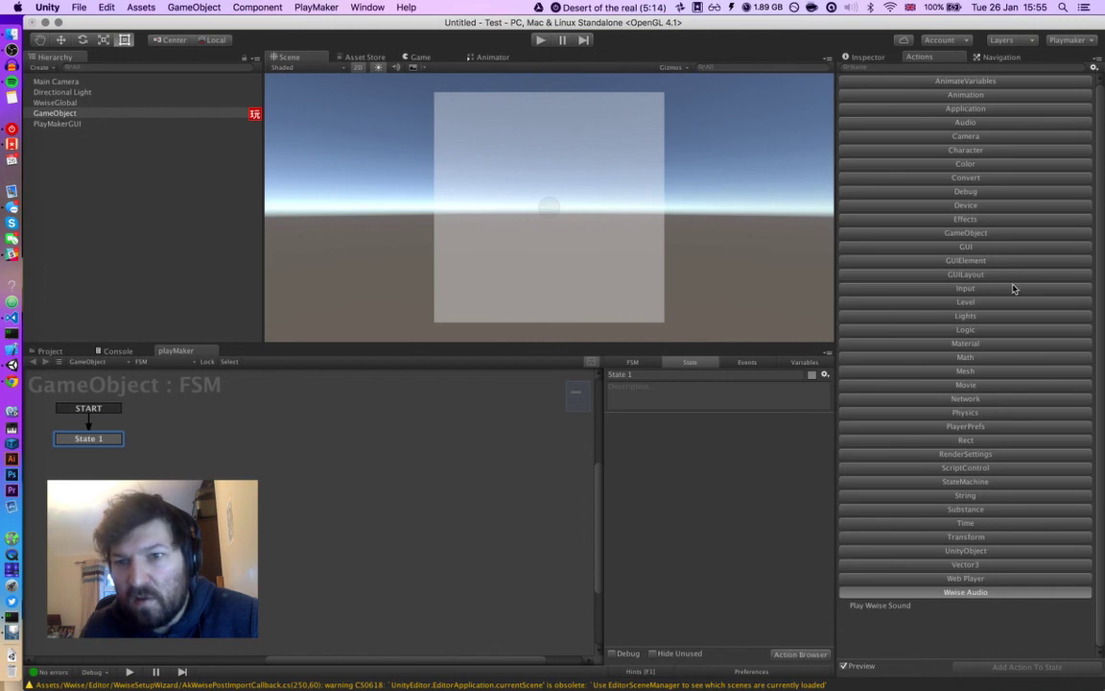
click(889, 608)
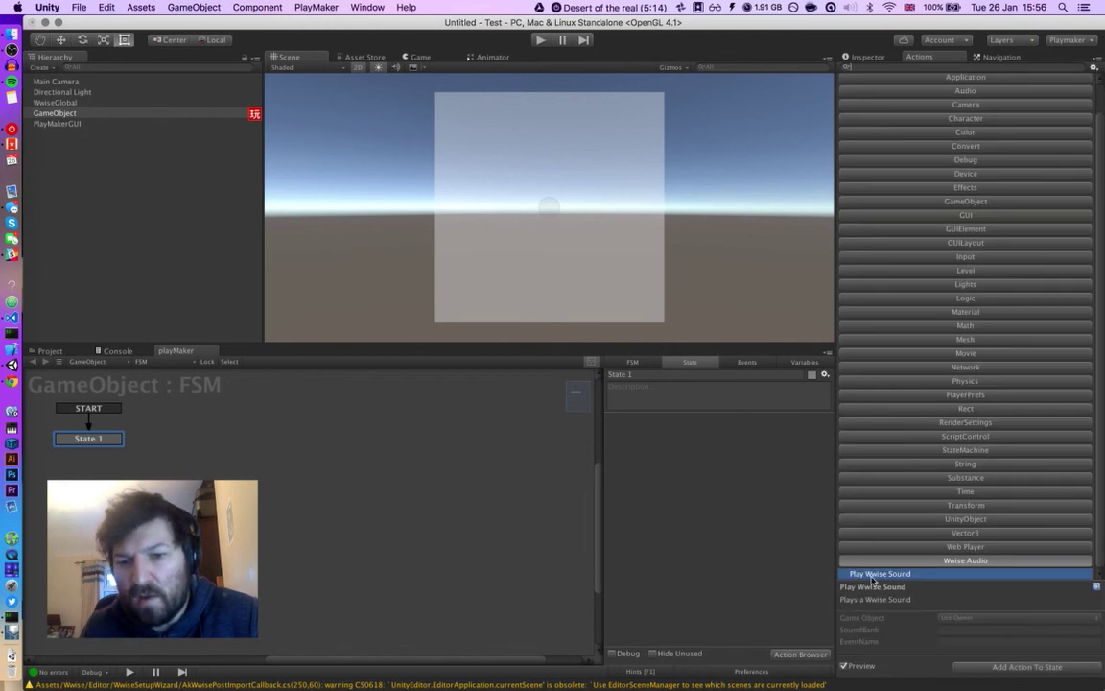
double_click(875, 577)
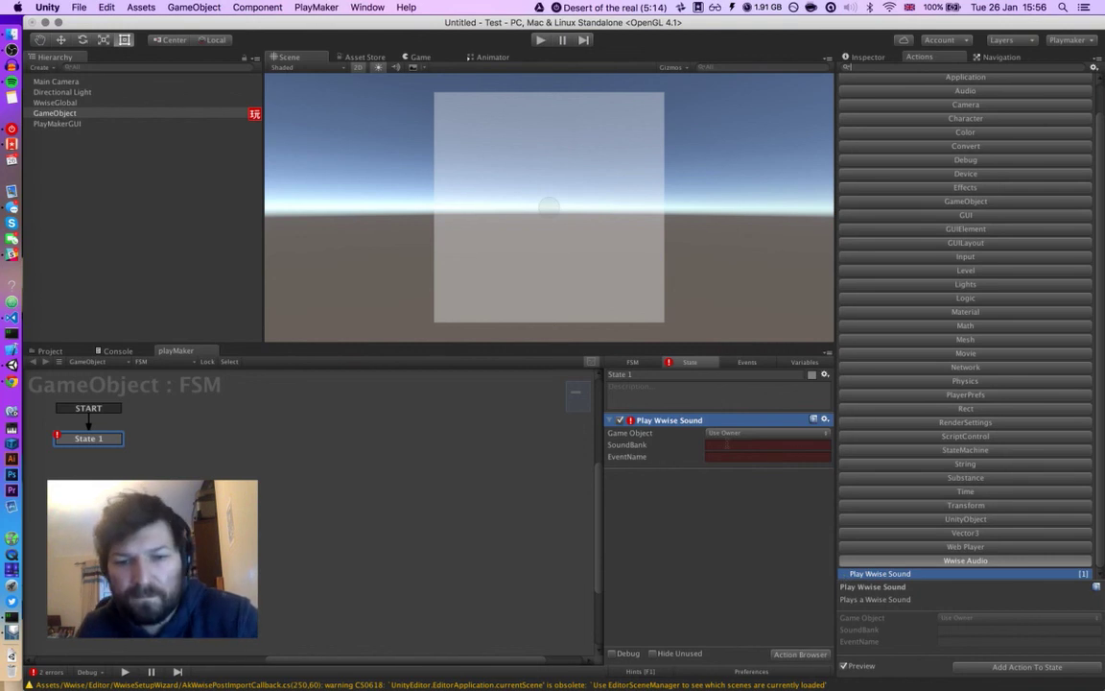
Step: Set SoundBank to sfx and EventName to PlayStar, then enter play mode
click(726, 445)
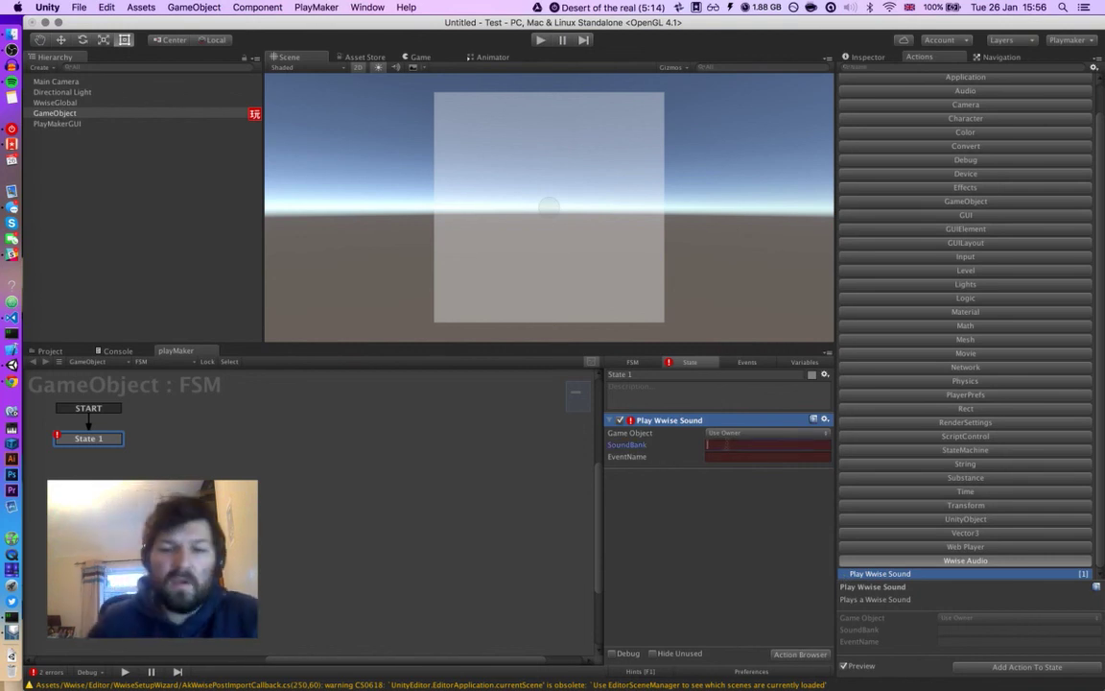
text(sfx)
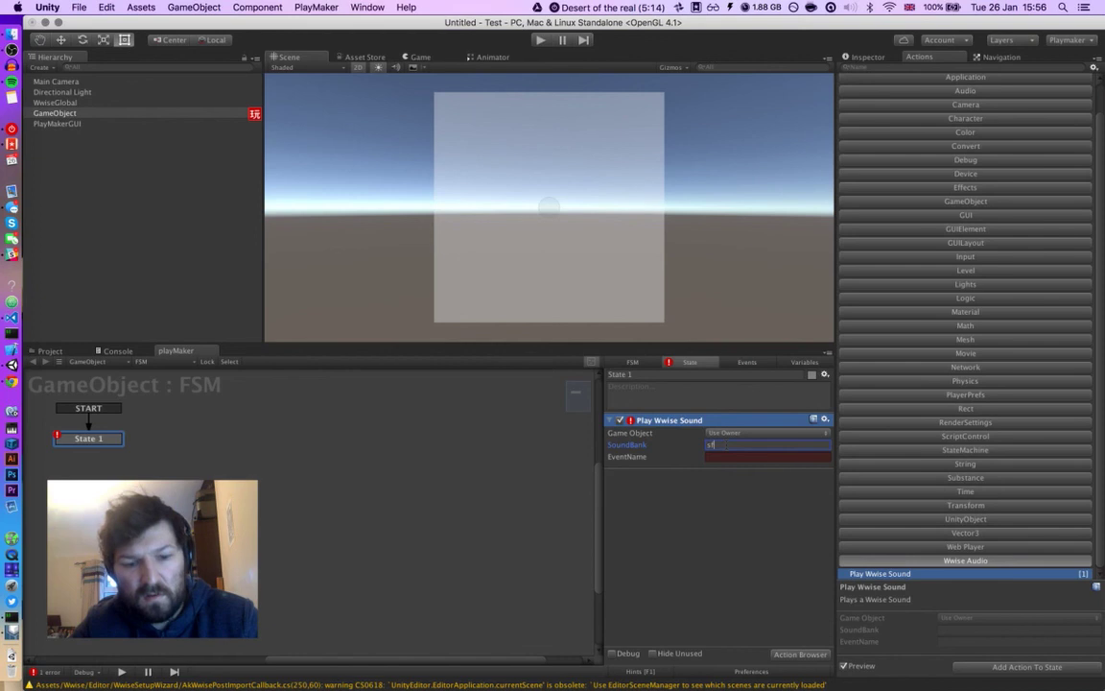
click(729, 457)
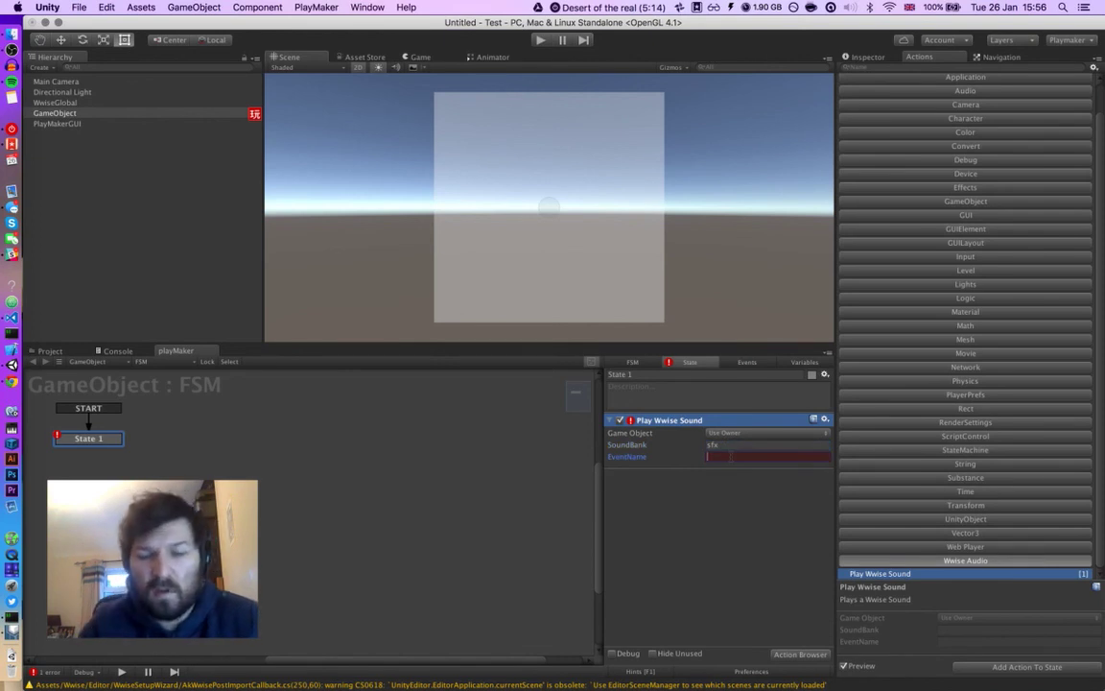
text(PlayStart)
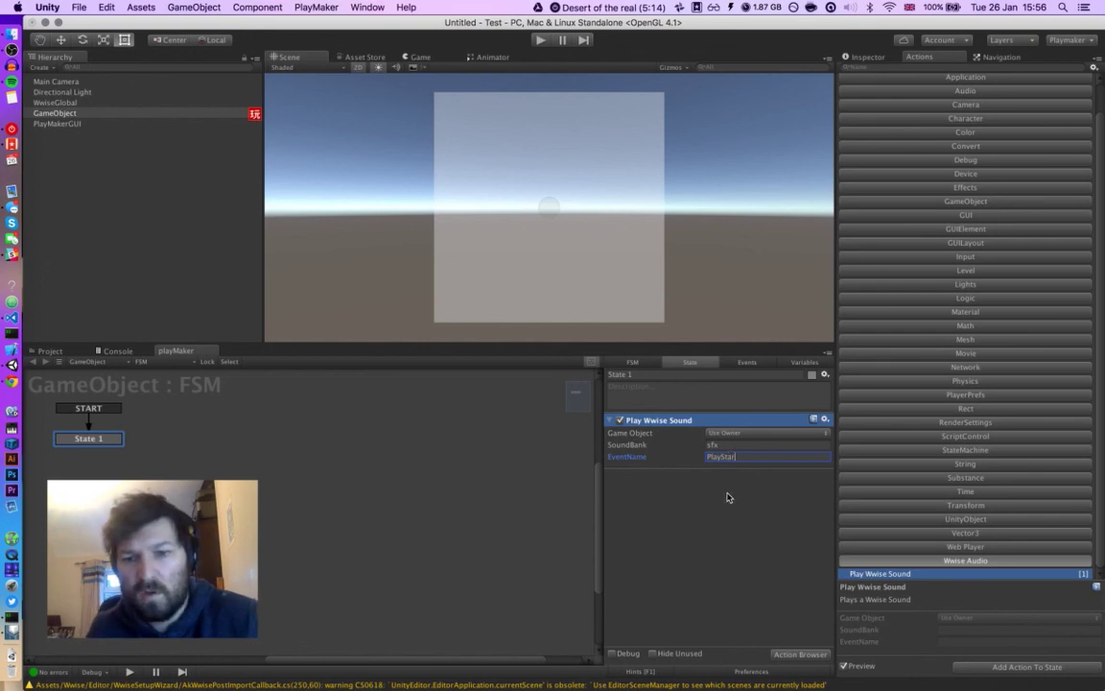
click(727, 497)
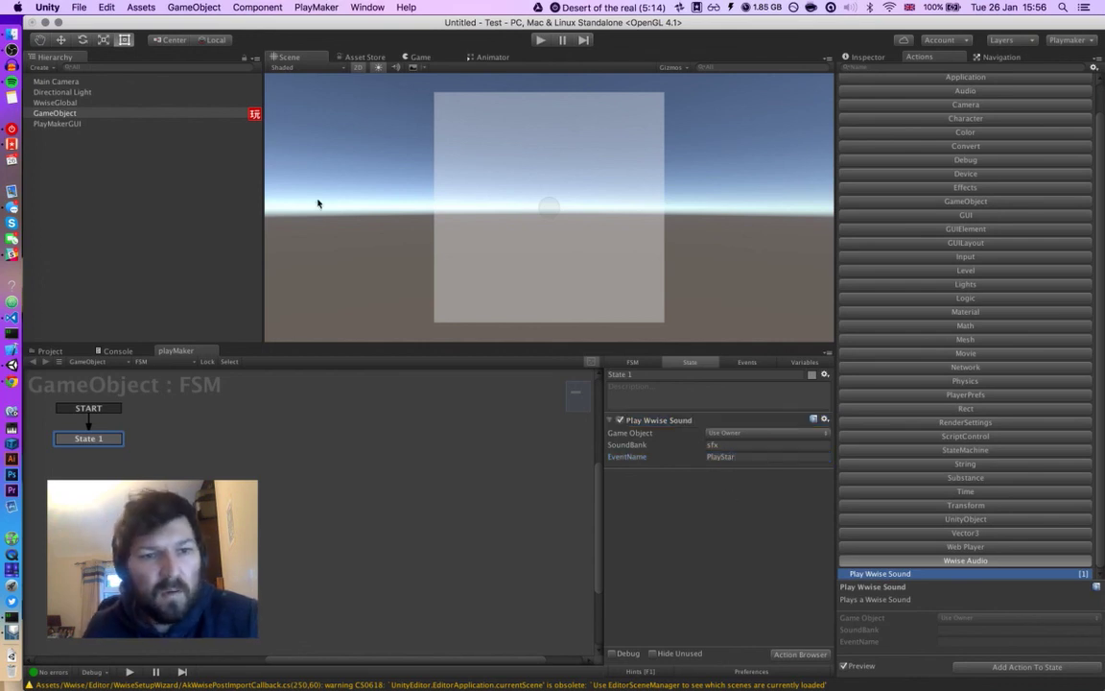
click(540, 39)
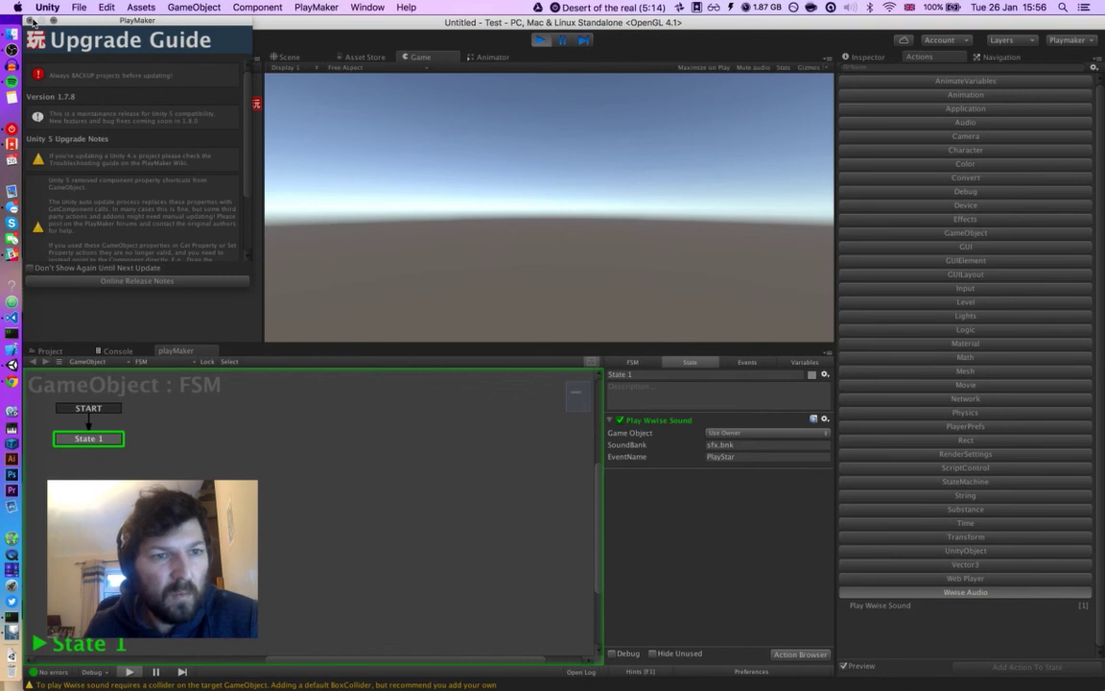
Step: Dismiss the Upgrade Guide popup while the game runs, then stop play mode
click(30, 20)
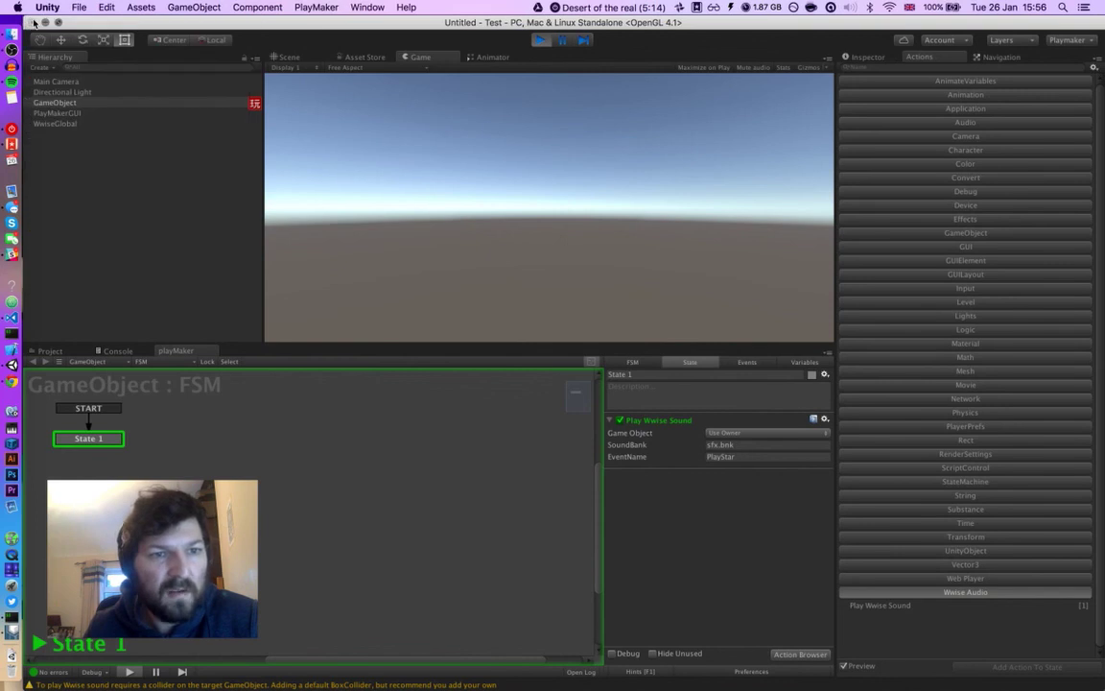
click(542, 40)
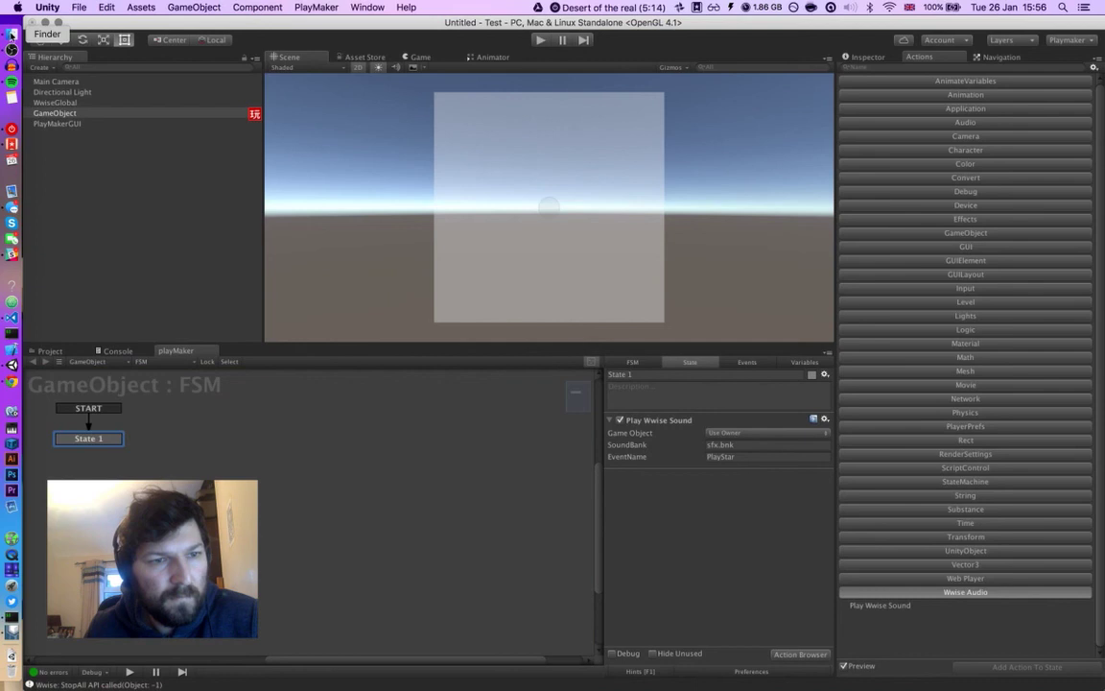